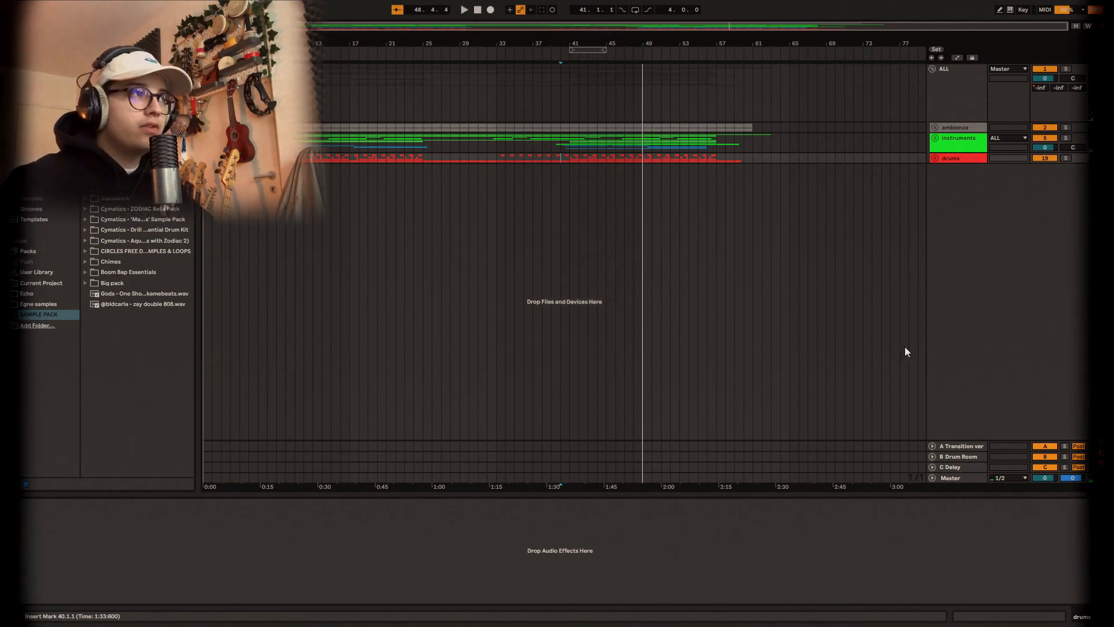
# Unfold the ambience group and audition the soloed City Birds Ambience track from the song start, undoing its temporary volume boost
pyautogui.click(936, 127)
pyautogui.press('Home')
pyautogui.scroll(4, 232, 206)
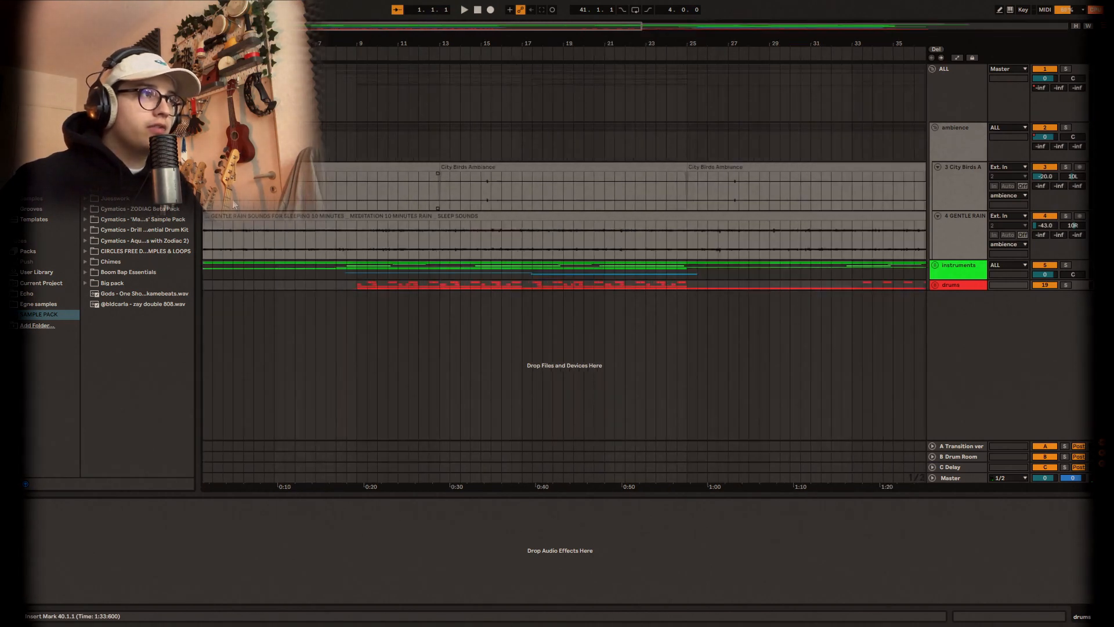
pyautogui.click(1065, 167)
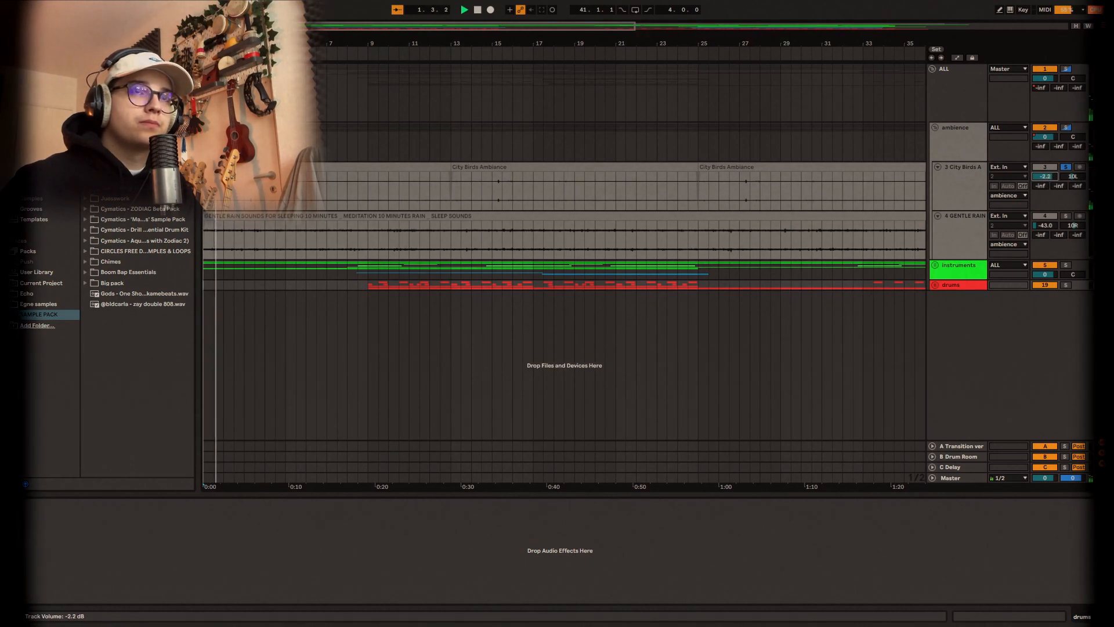
pyautogui.press('space')
pyautogui.hotkey('ctrl', 'z')
# Solo the gentle rain track and audition it with its volume temporarily raised
pyautogui.click(1067, 216)
pyautogui.moveTo(1048, 224); pyautogui.dragTo(1015, 376)
pyautogui.press('space')
# Examine the panning of both ambience tracks and the EQ Eight low-cut point on the City Birds Ambience track
pyautogui.click(980, 187)
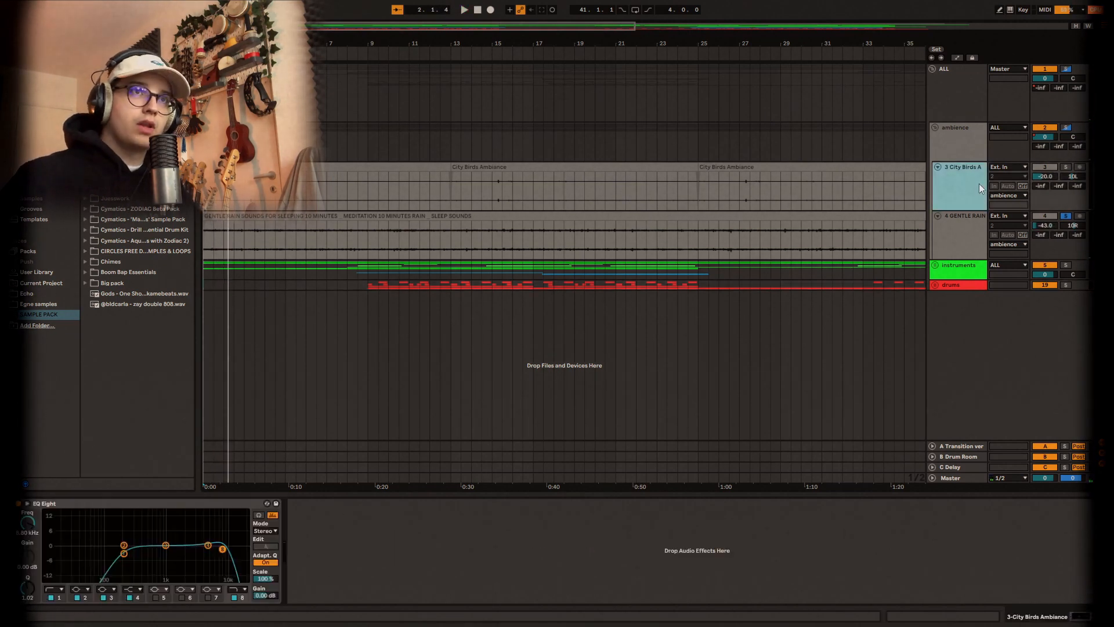
pyautogui.click(1079, 176)
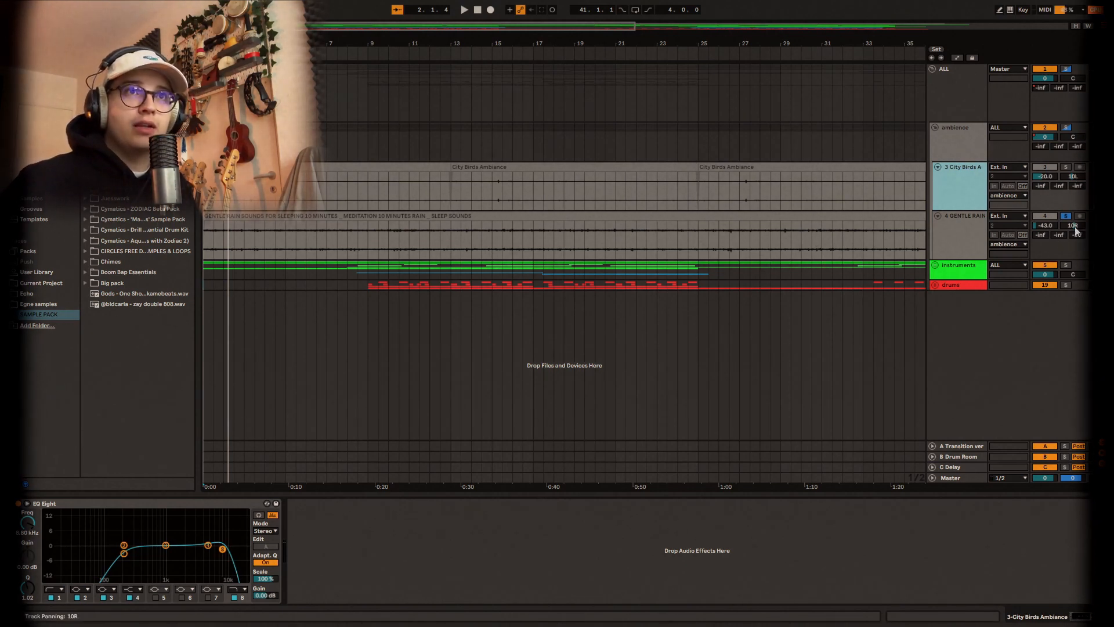
pyautogui.click(960, 225)
pyautogui.click(964, 178)
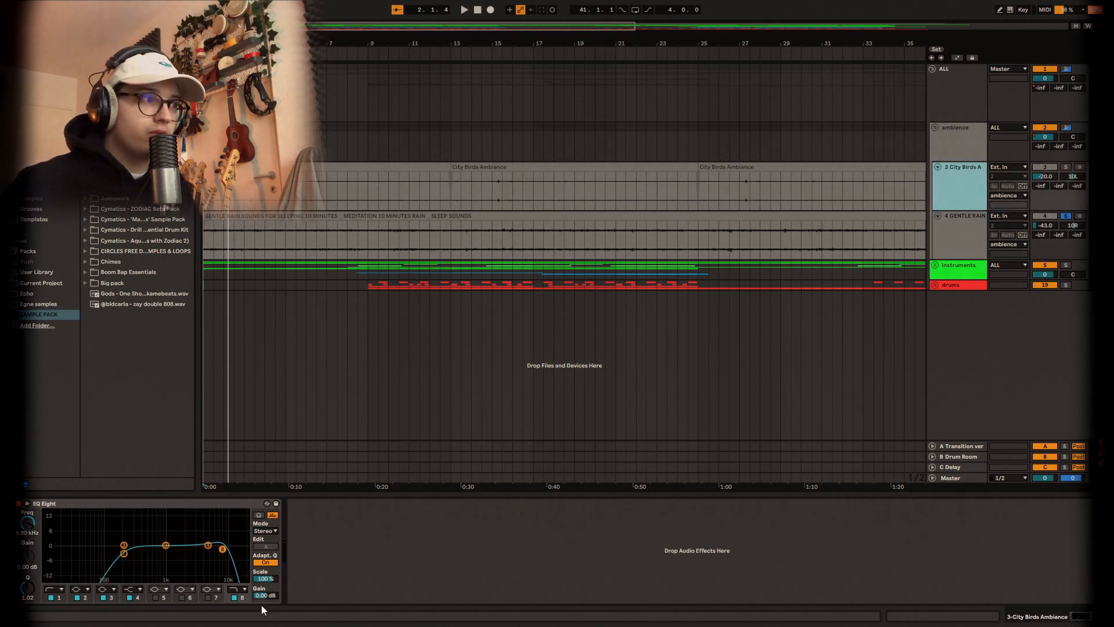
pyautogui.click(125, 555)
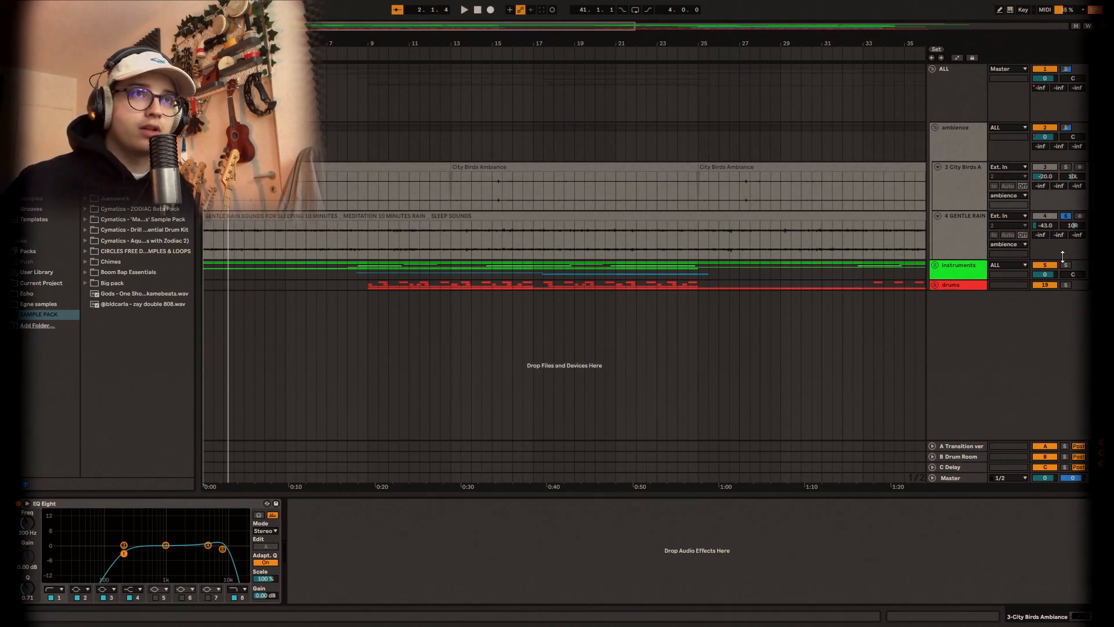
pyautogui.click(985, 185)
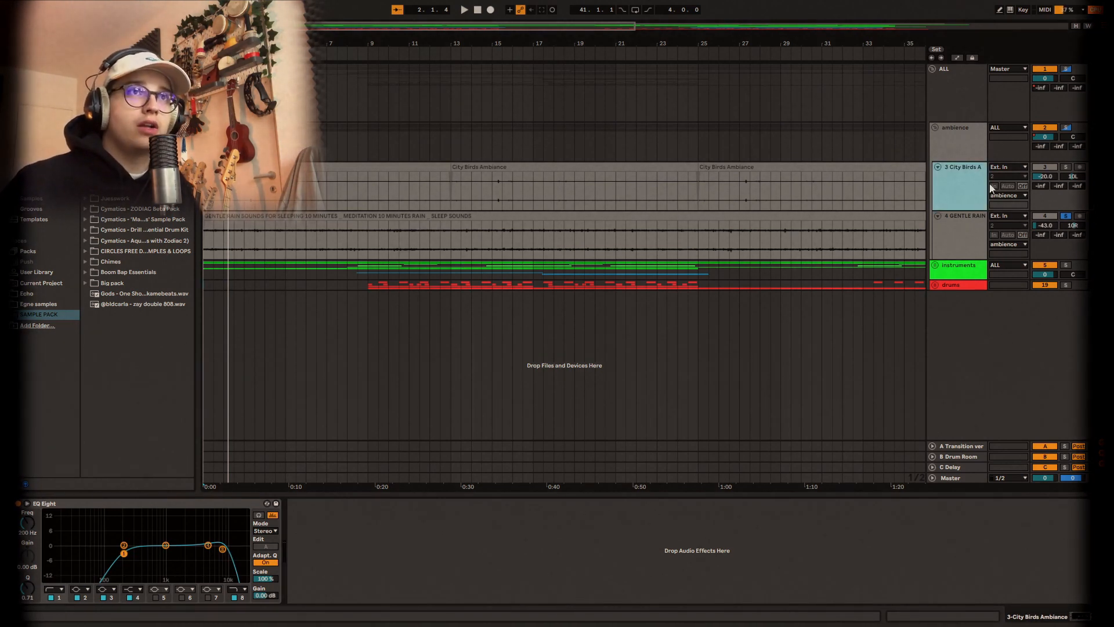
# Clear the ambience solo, unfold the instruments group and solo the first Piano track
pyautogui.click(1066, 126)
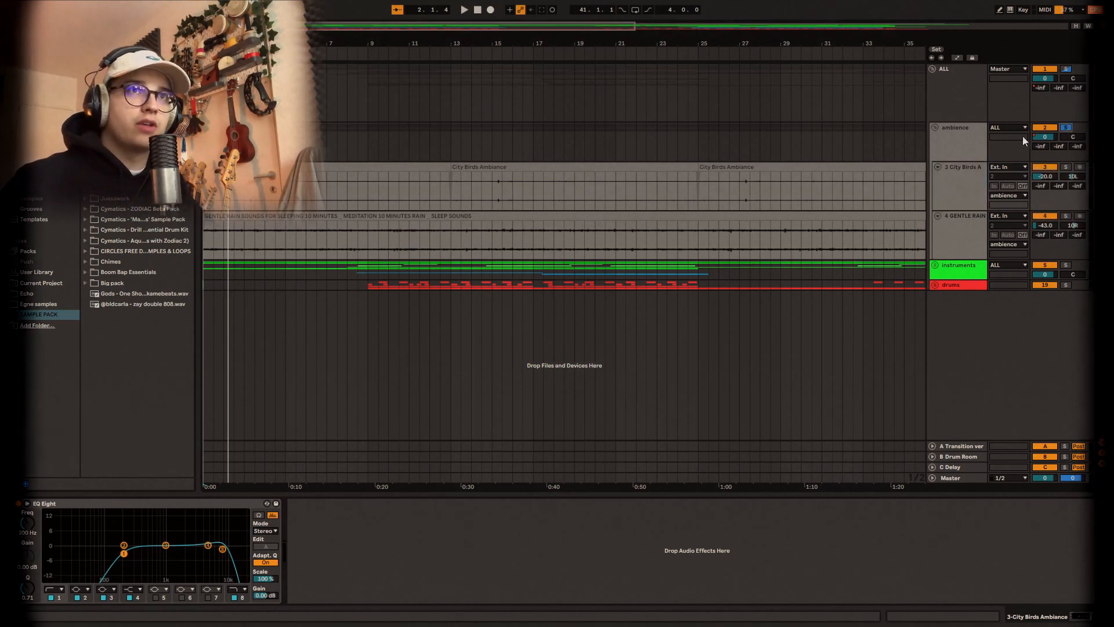
pyautogui.click(935, 265)
pyautogui.scroll(-2, 767, 249)
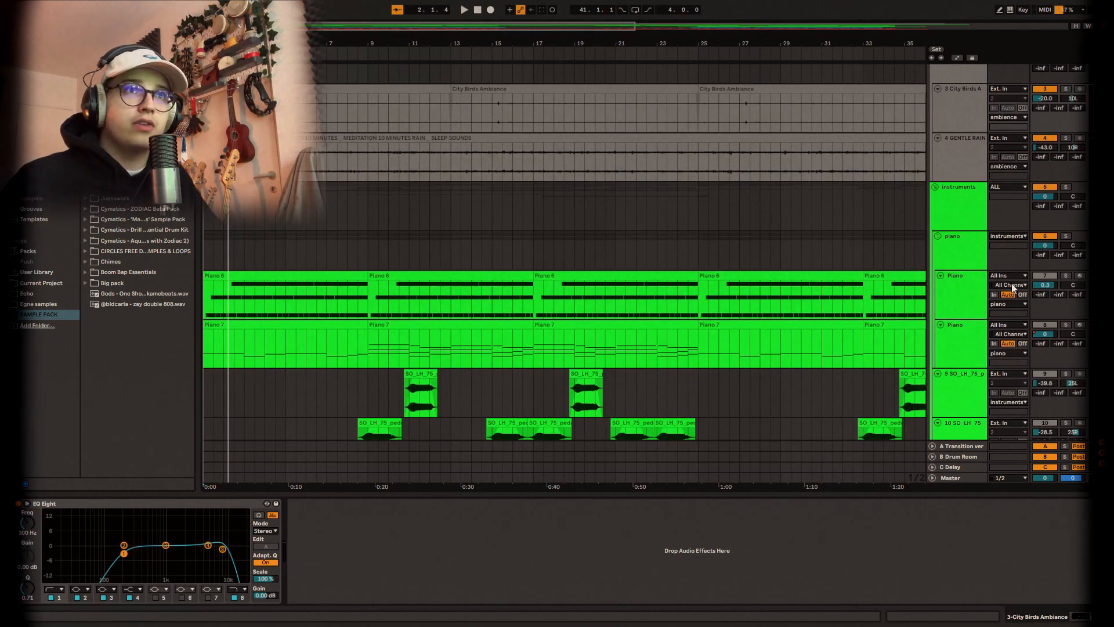
pyautogui.click(957, 299)
pyautogui.click(1066, 275)
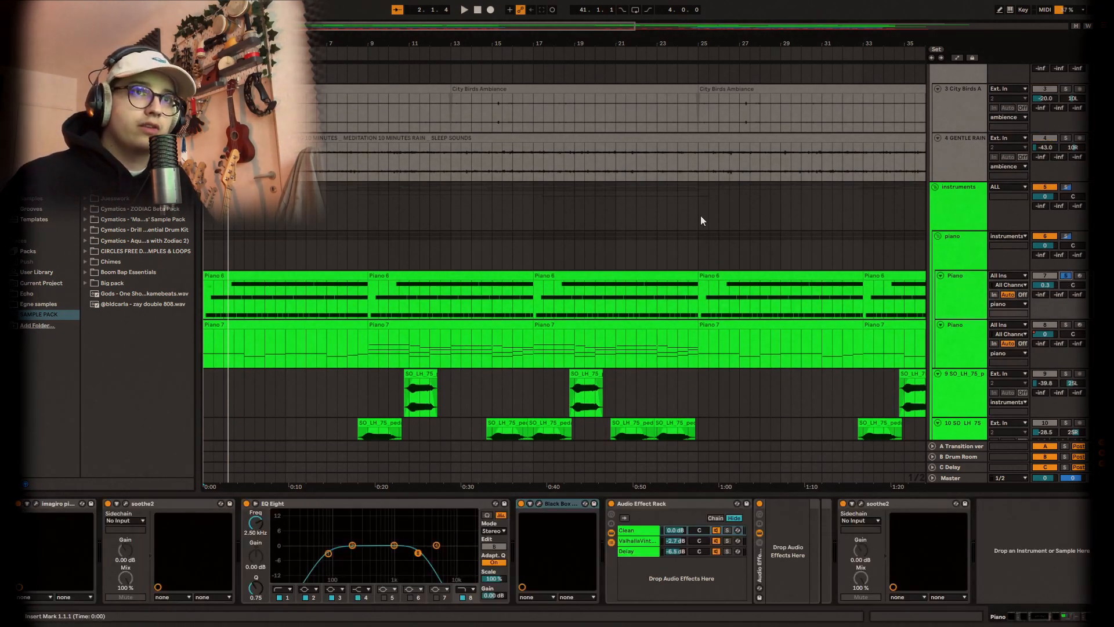
# Play the soloed piano and examine the notes of its first Piano 6 clip in the piano roll
pyautogui.press('space')
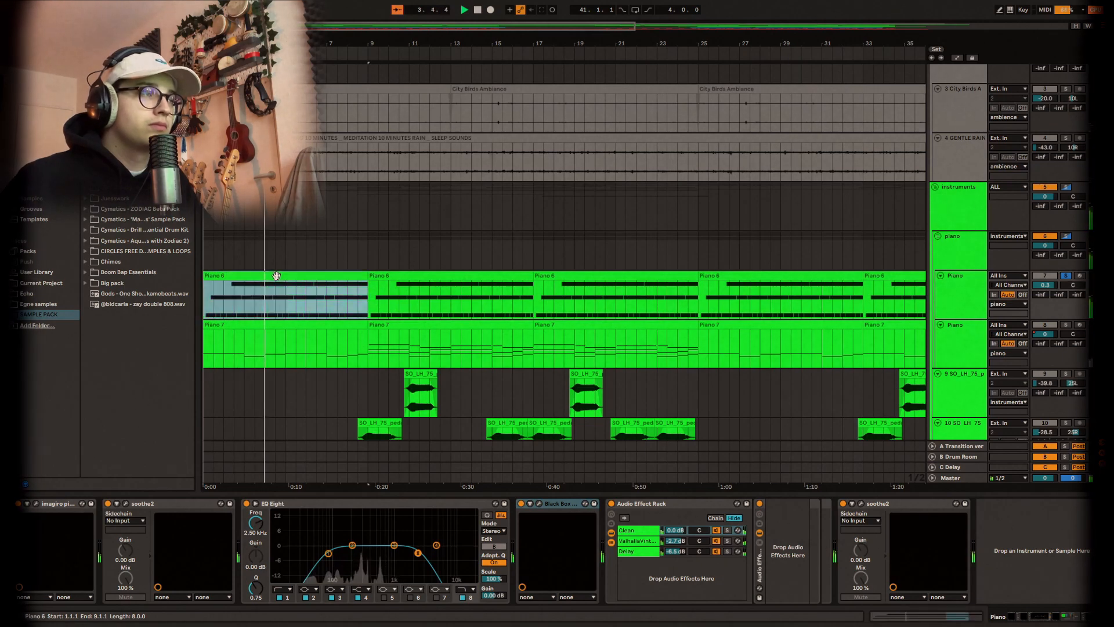
pyautogui.doubleClick(257, 285)
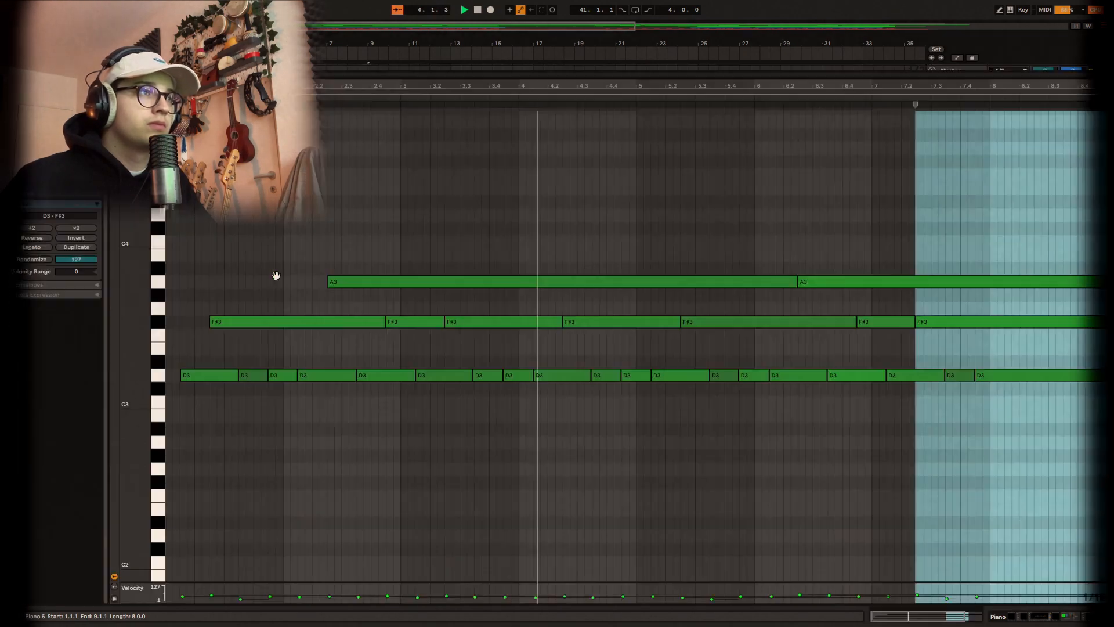
pyautogui.click(977, 459)
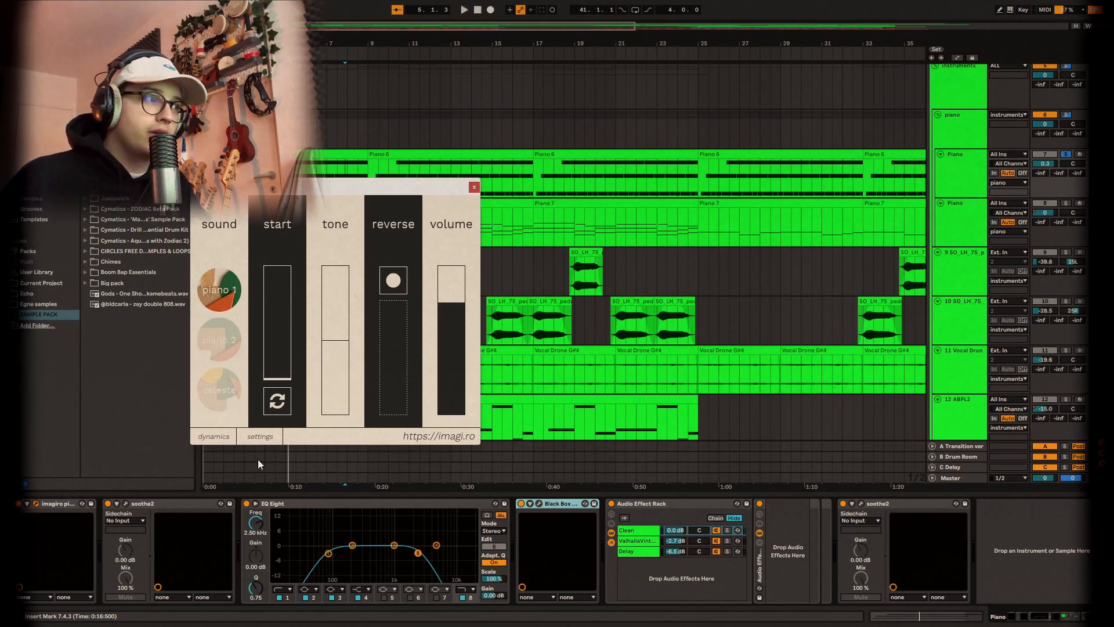
# Examine the piano's first soothe2 and the low- and high-cut points of its EQ Eight during playback
pyautogui.click(154, 509)
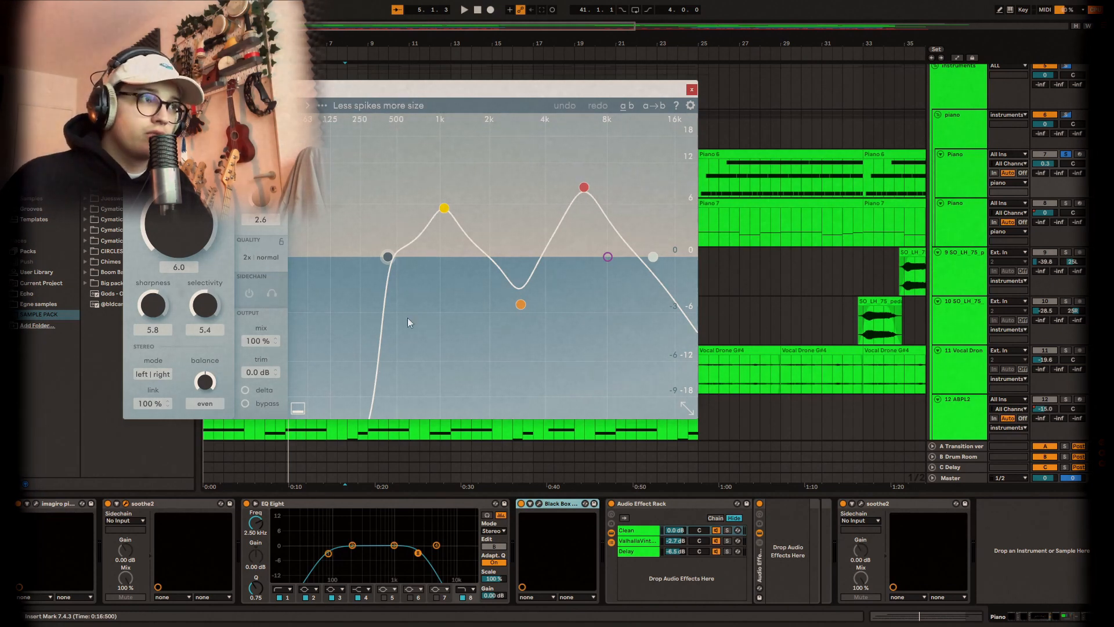
pyautogui.press('space')
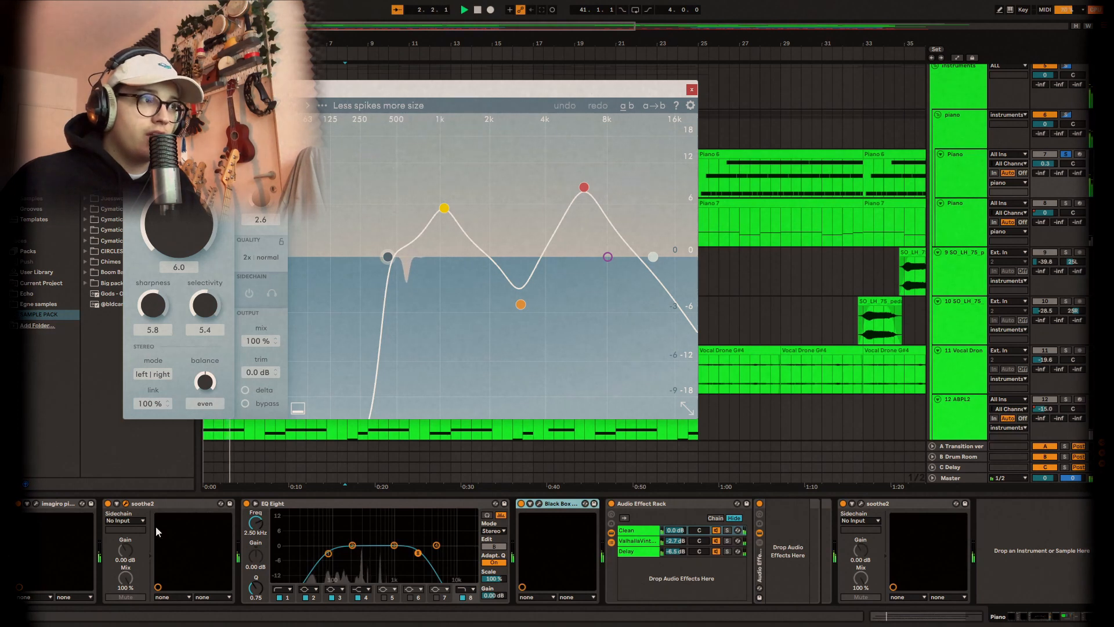
pyautogui.click(418, 553)
pyautogui.click(329, 553)
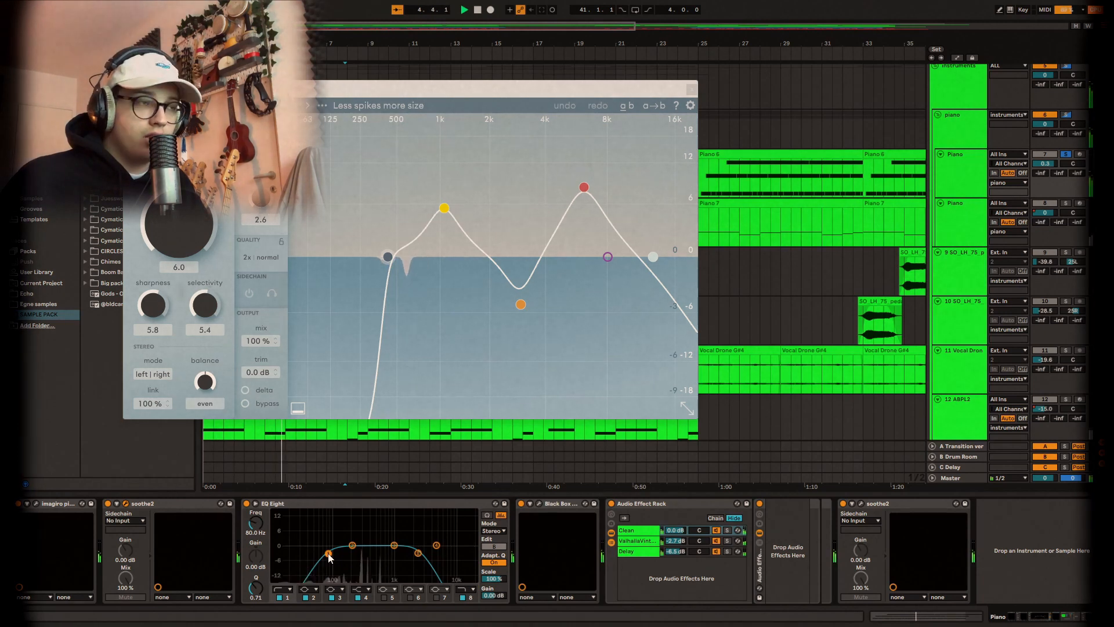
pyautogui.click(418, 556)
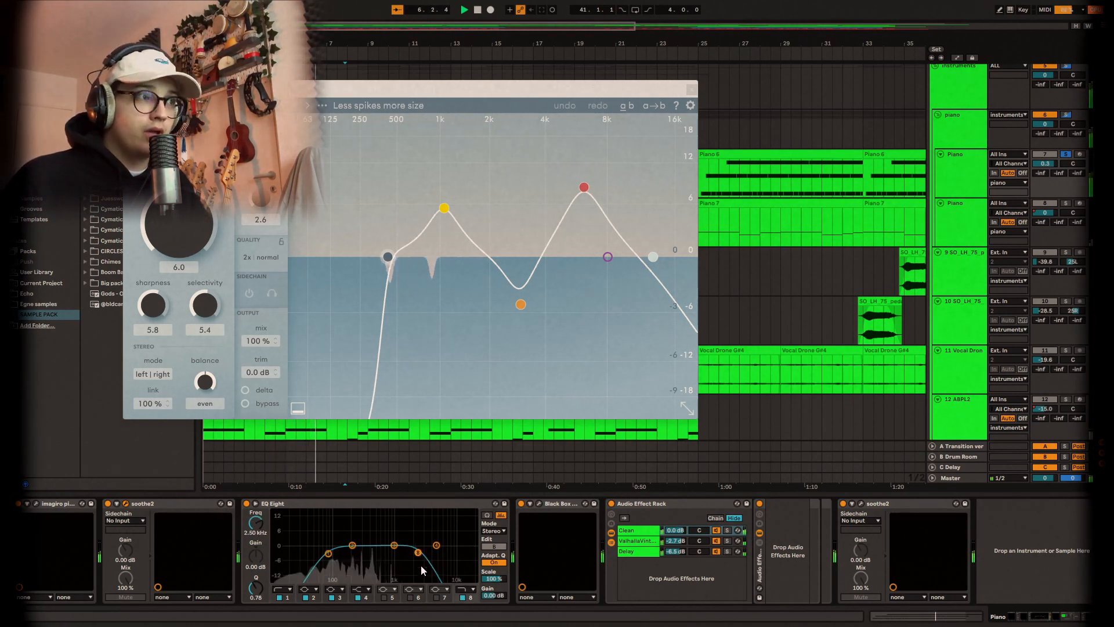
# Close soothe2 and inspect the Black Box HG-2 saturation settings on the piano
pyautogui.click(562, 510)
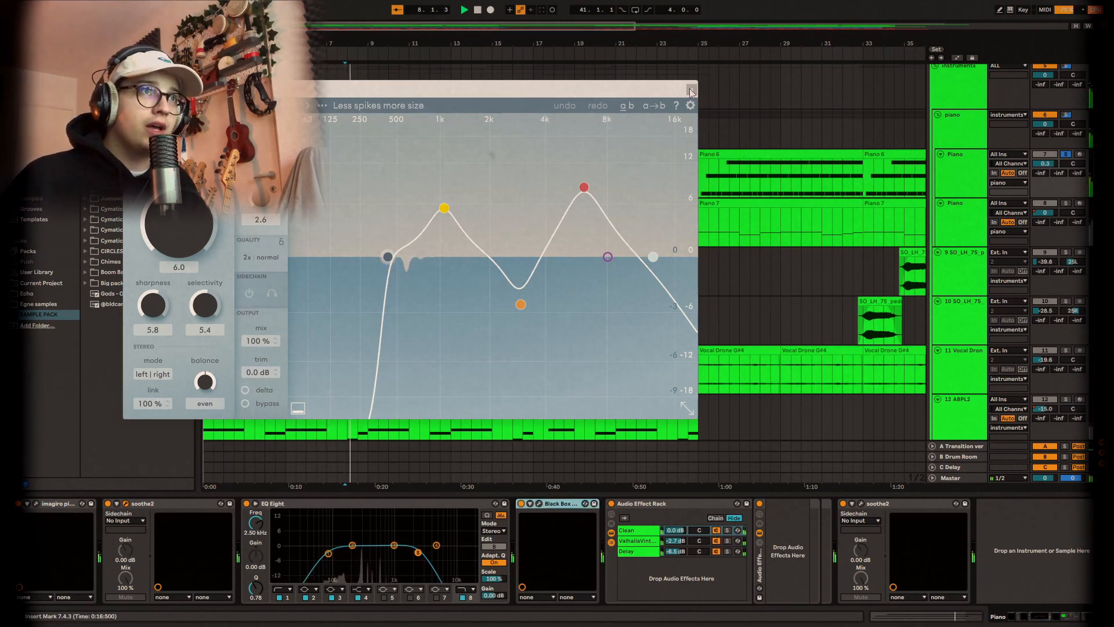
pyautogui.click(126, 504)
pyautogui.click(538, 505)
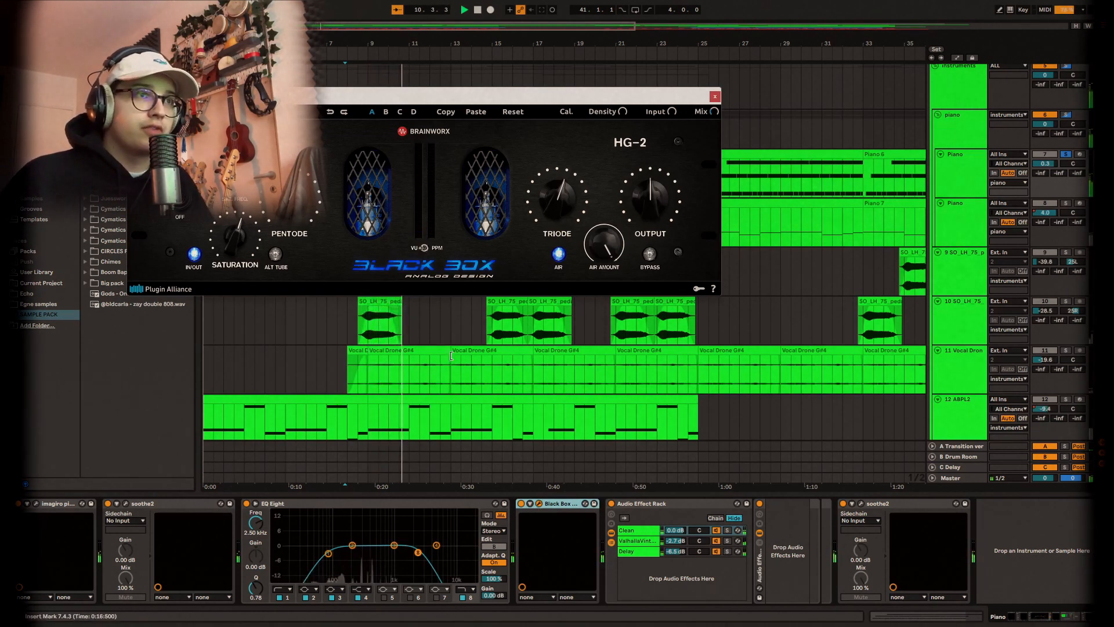
pyautogui.click(715, 97)
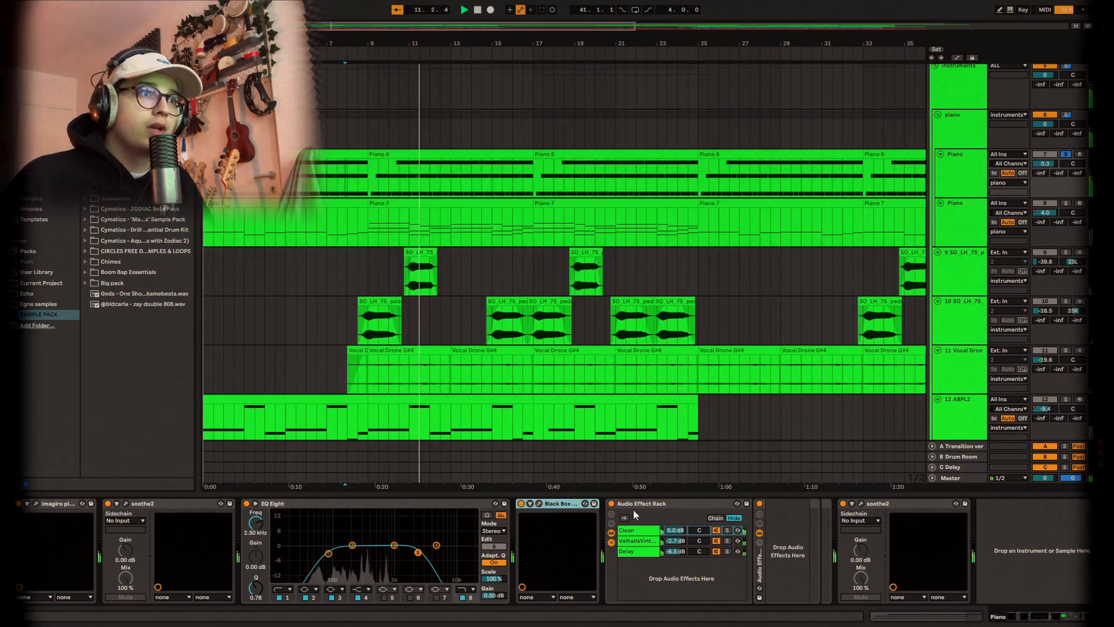
# Examine the Audio Effect Rack's Clean and ValhallaVintageVerb chains, including the reverb settings and the EQ Eight after it
pyautogui.click(654, 504)
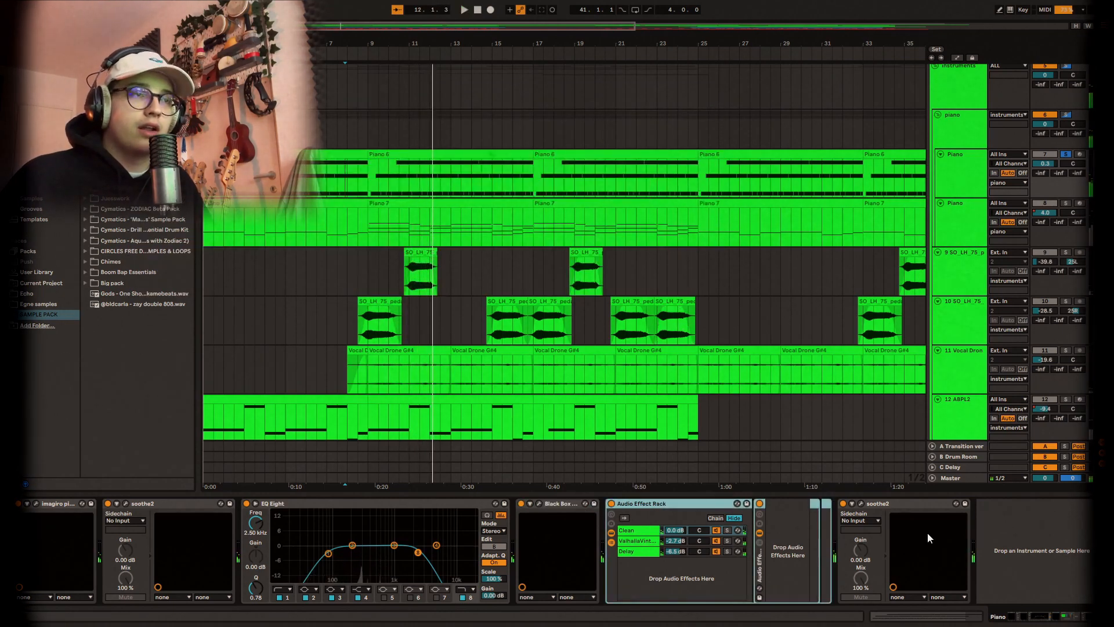
pyautogui.click(634, 533)
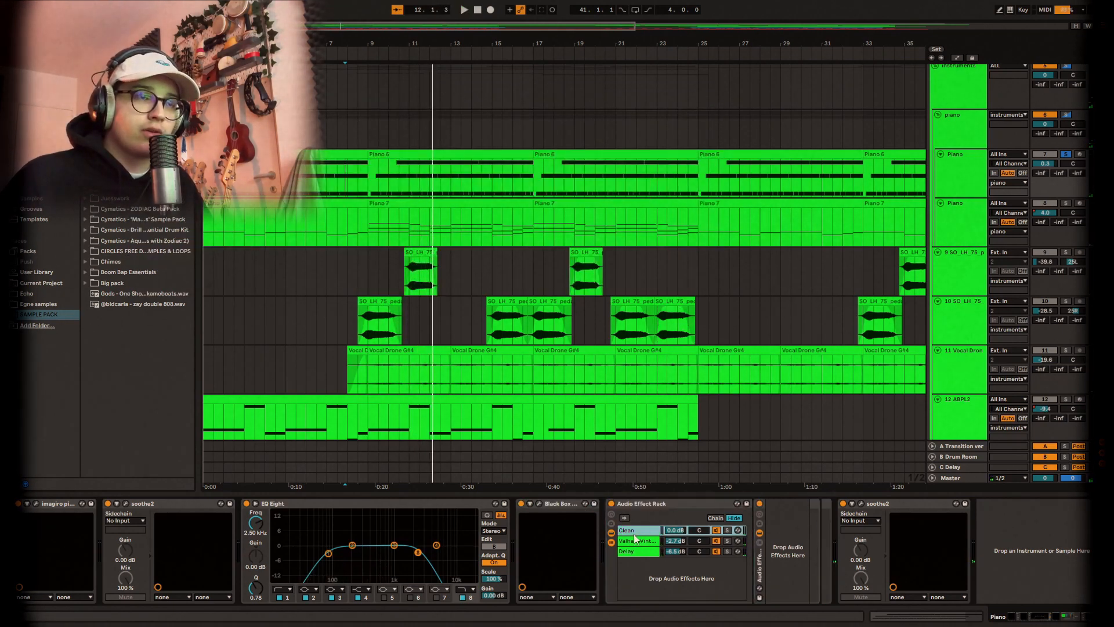
pyautogui.click(636, 540)
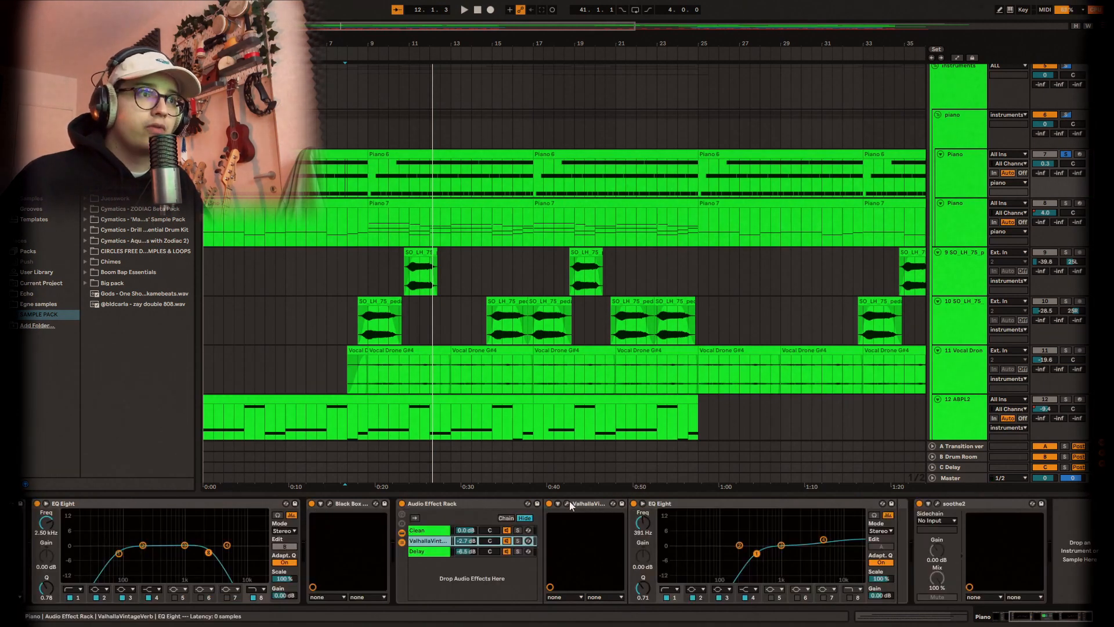
pyautogui.click(567, 503)
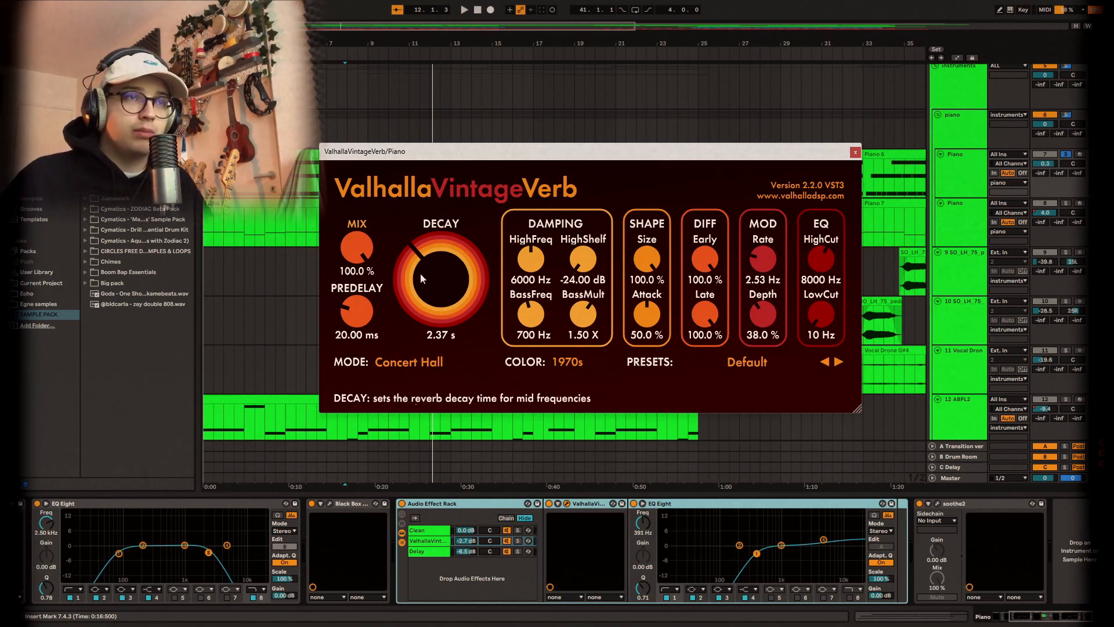
pyautogui.click(691, 512)
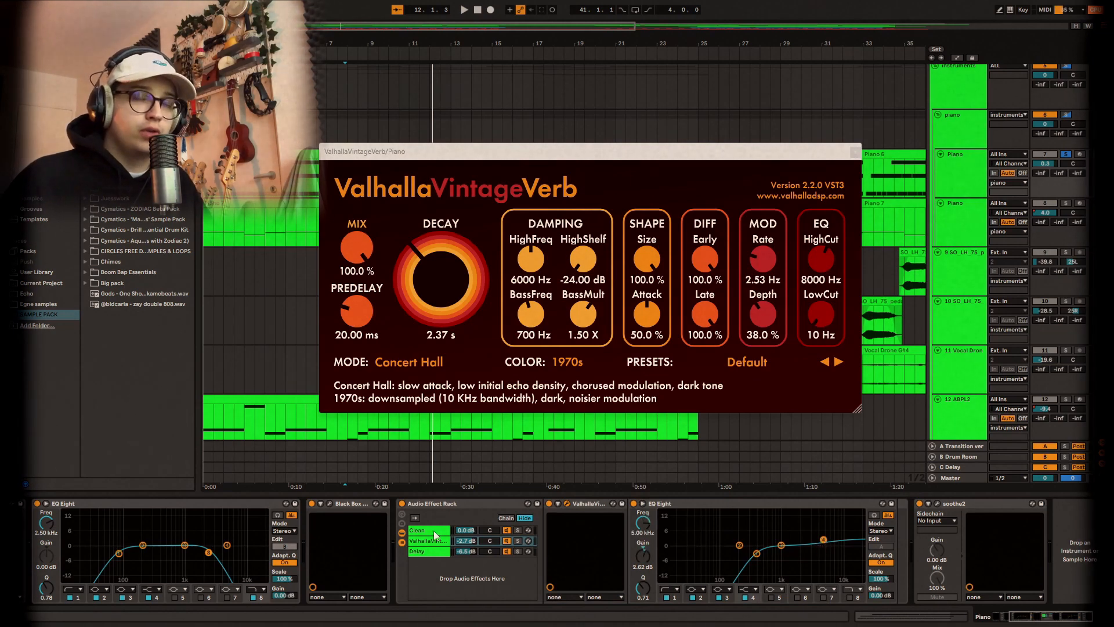
# Inspect the rack's Delay chain and the settings of the final soothe2 in the piano's device chain
pyautogui.click(419, 550)
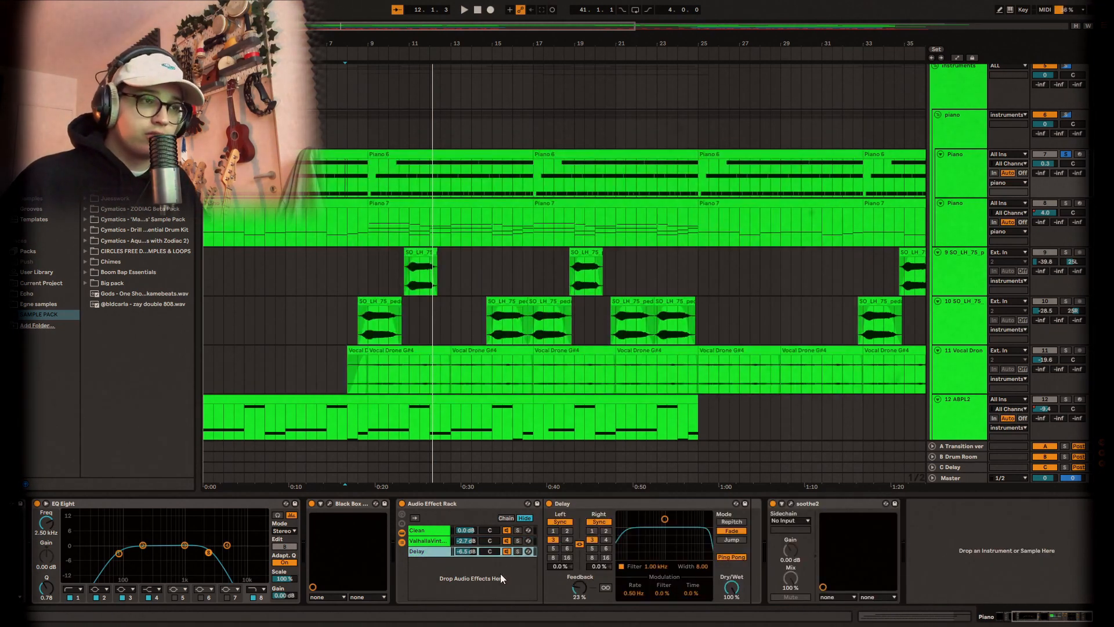
pyautogui.press('Home')
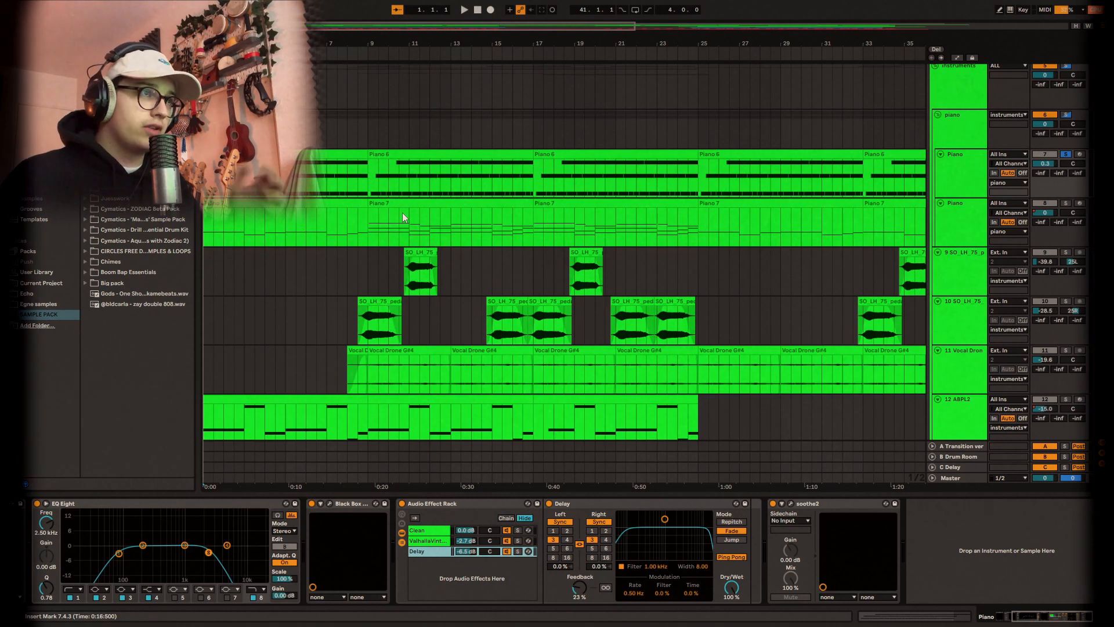
pyautogui.click(792, 505)
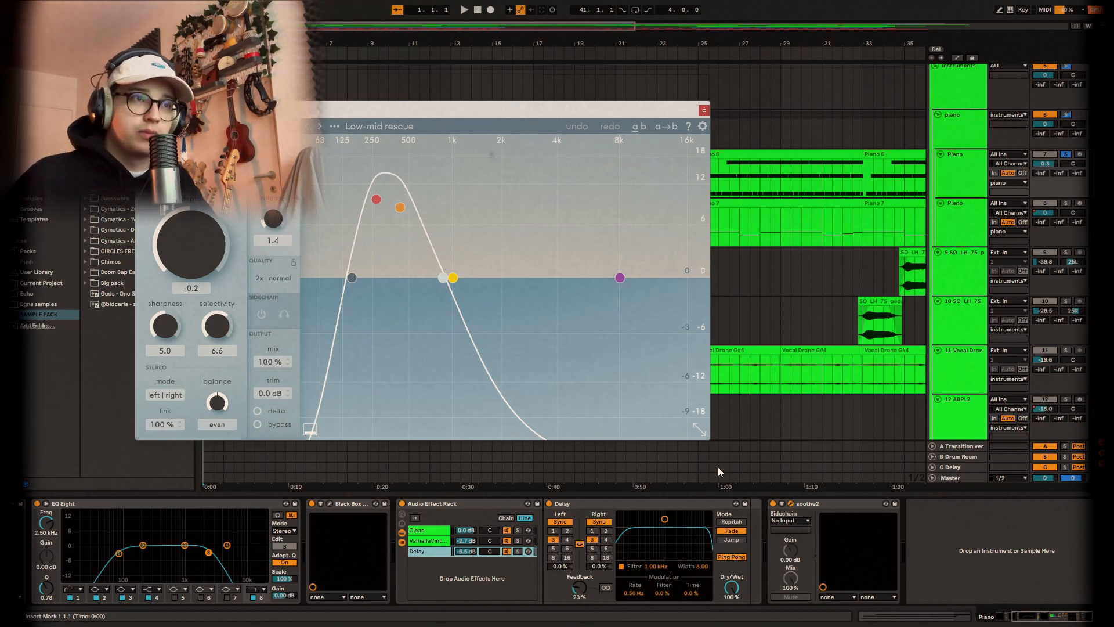
pyautogui.click(704, 111)
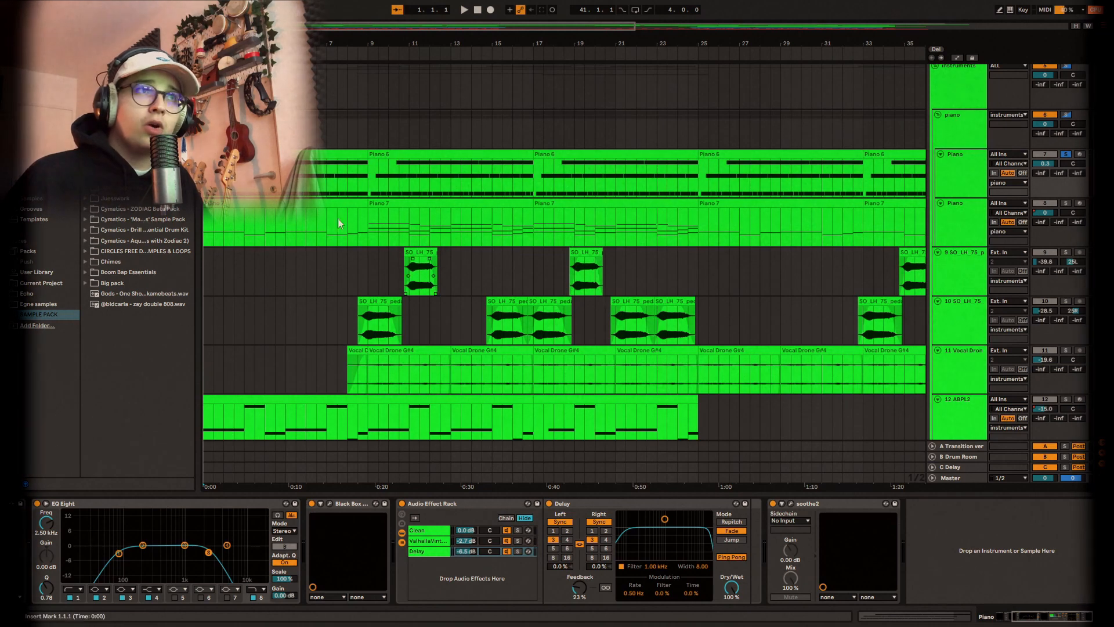
# Open the first Piano 7 clip on the second Piano track and examine its low notes
pyautogui.doubleClick(299, 217)
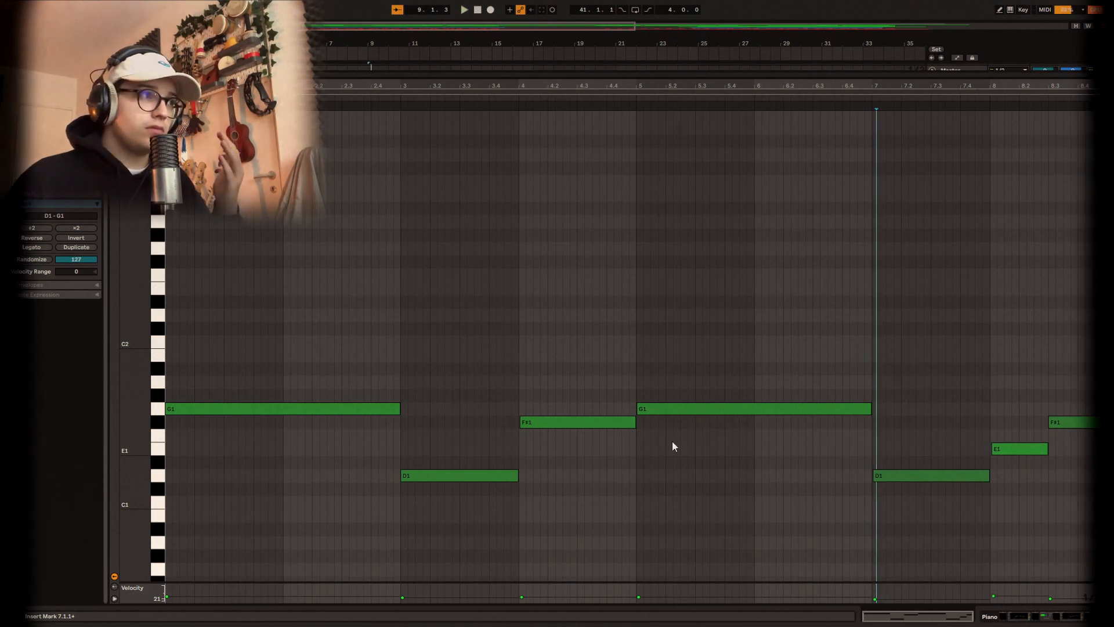
pyautogui.click(1105, 617)
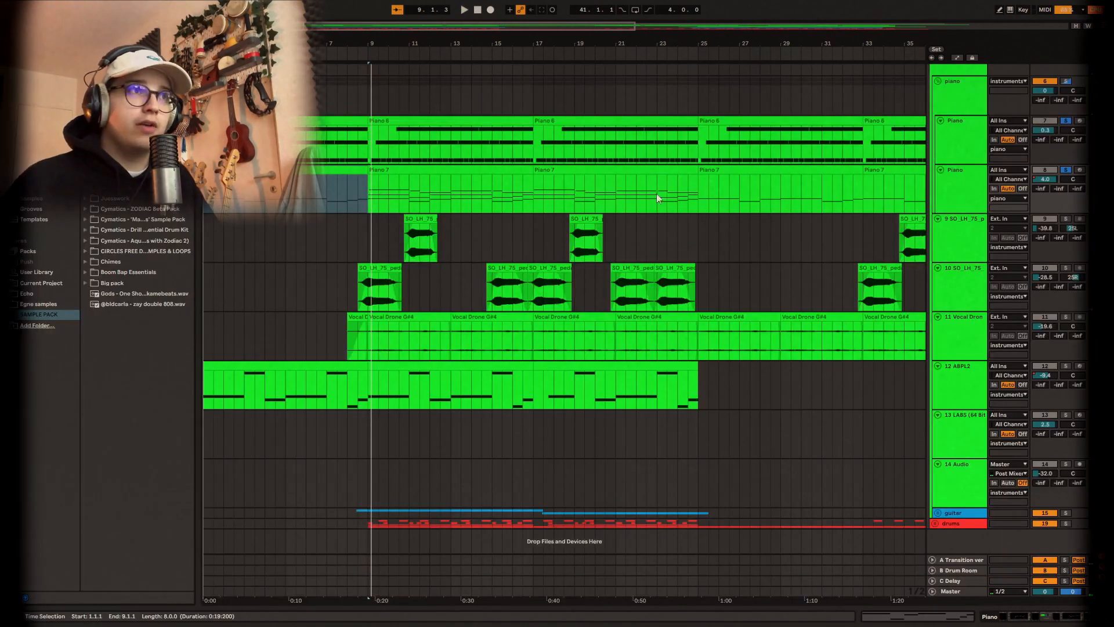
pyautogui.doubleClick(395, 177)
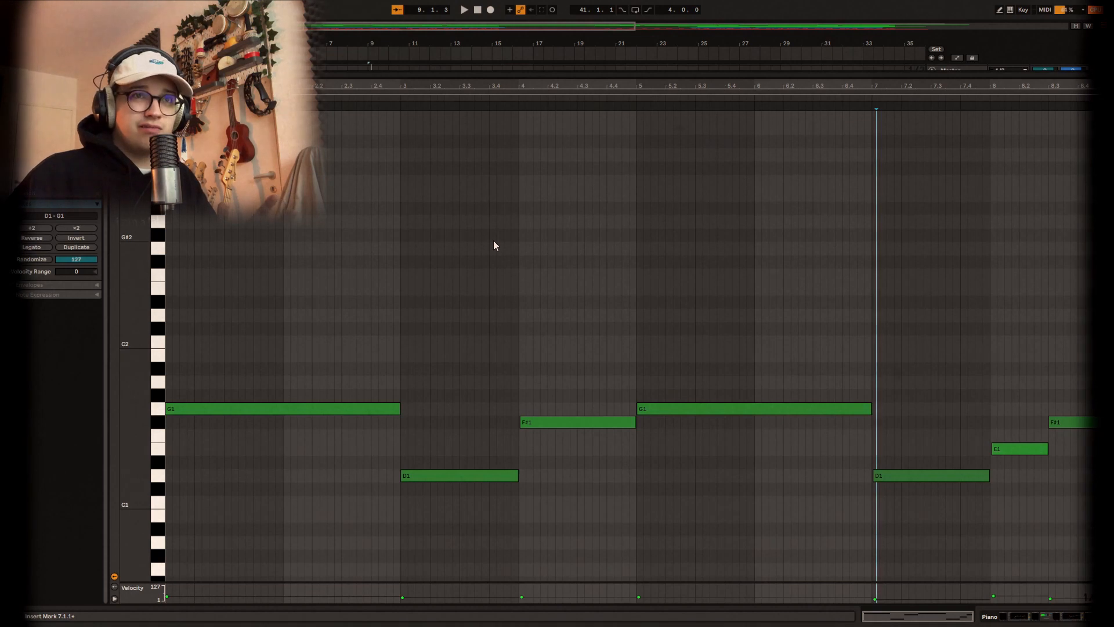
pyautogui.click(457, 475)
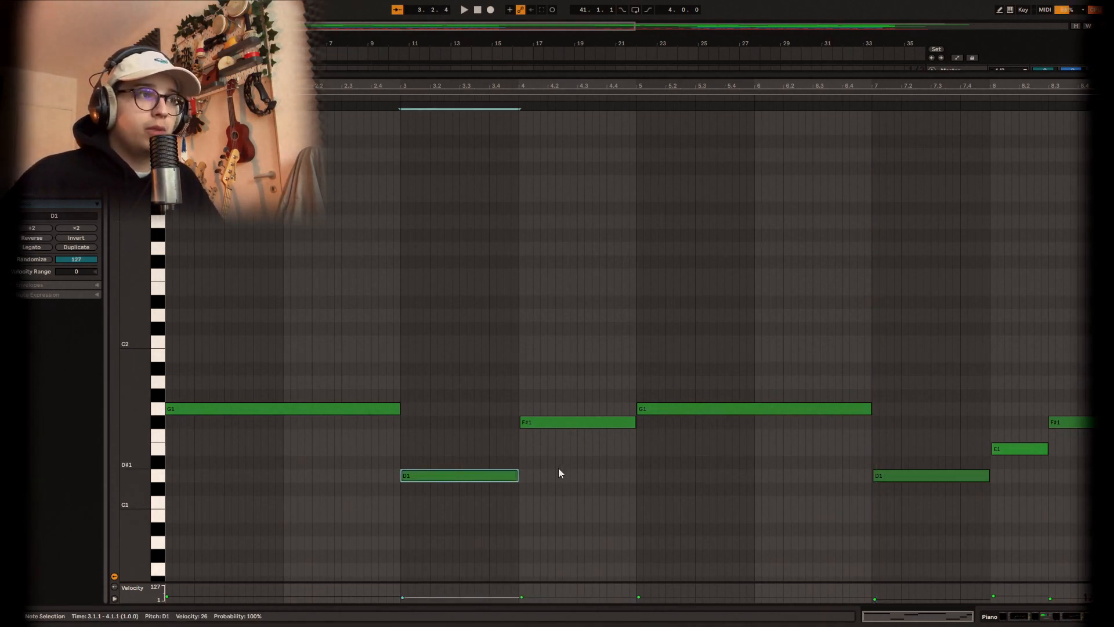
pyautogui.moveTo(614, 324); pyautogui.dragTo(557, 451)
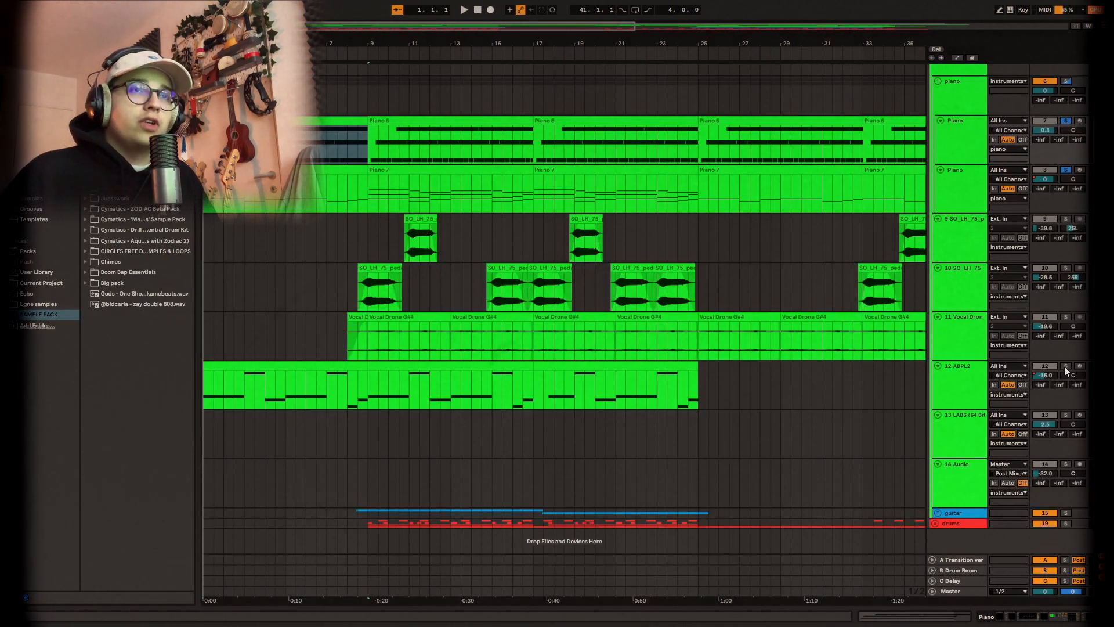
# Solo the ABPL2 bass track, play it from the start, and view its Ample Bass P Lite instrument
pyautogui.click(1065, 366)
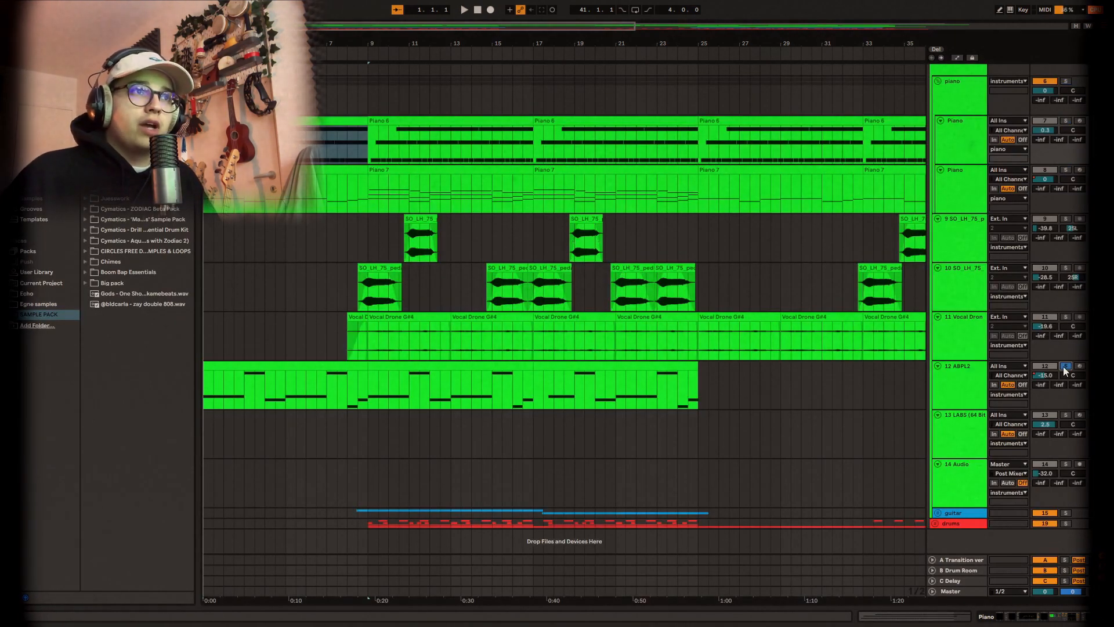
pyautogui.press('space')
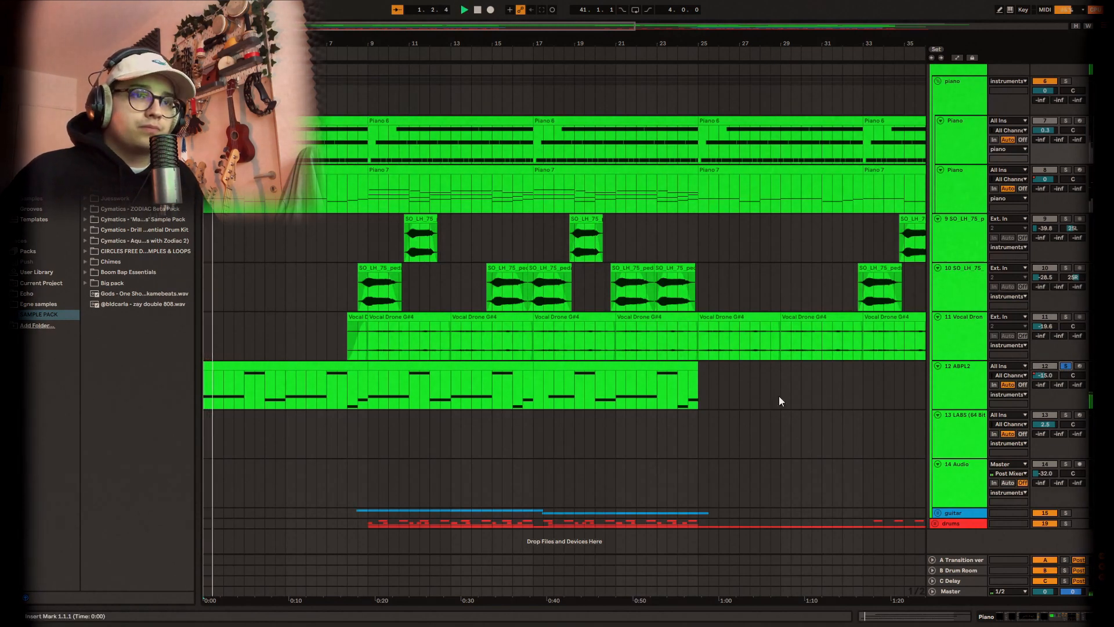
pyautogui.doubleClick(977, 398)
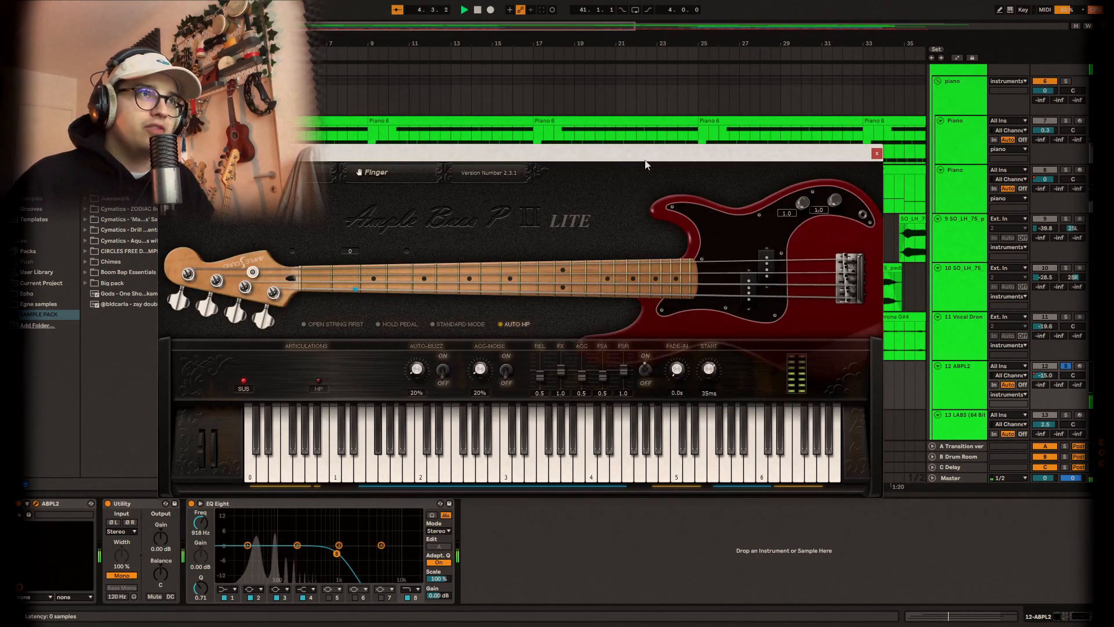
pyautogui.moveTo(646, 165); pyautogui.dragTo(732, 139)
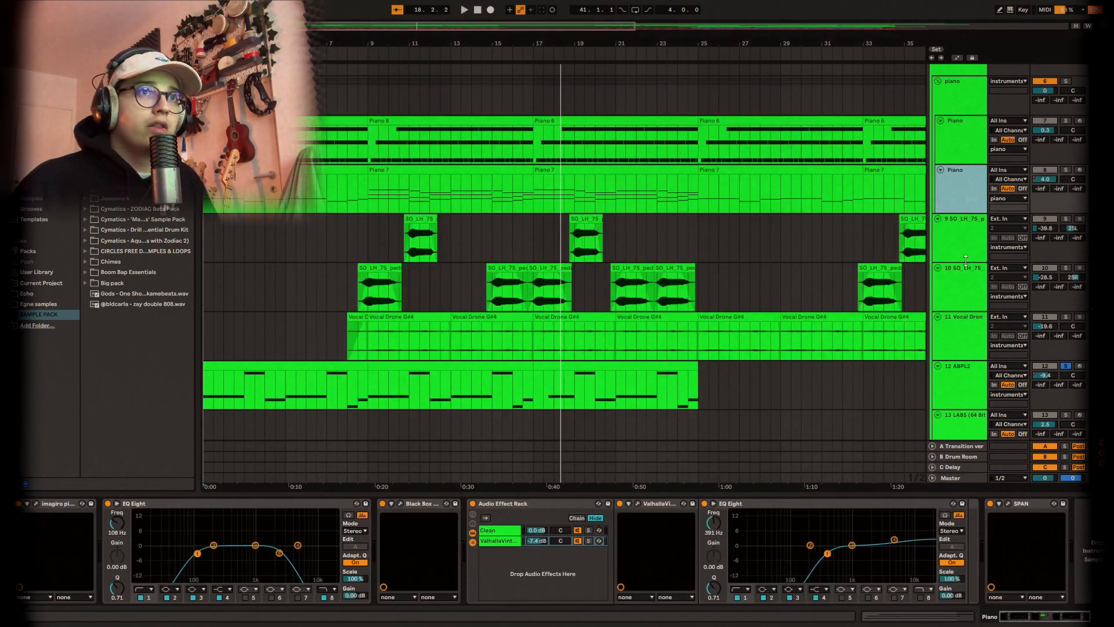
# Show the ABPL2 track's device chain and examine the high-frequency roll-off in its EQ Eight
pyautogui.click(959, 378)
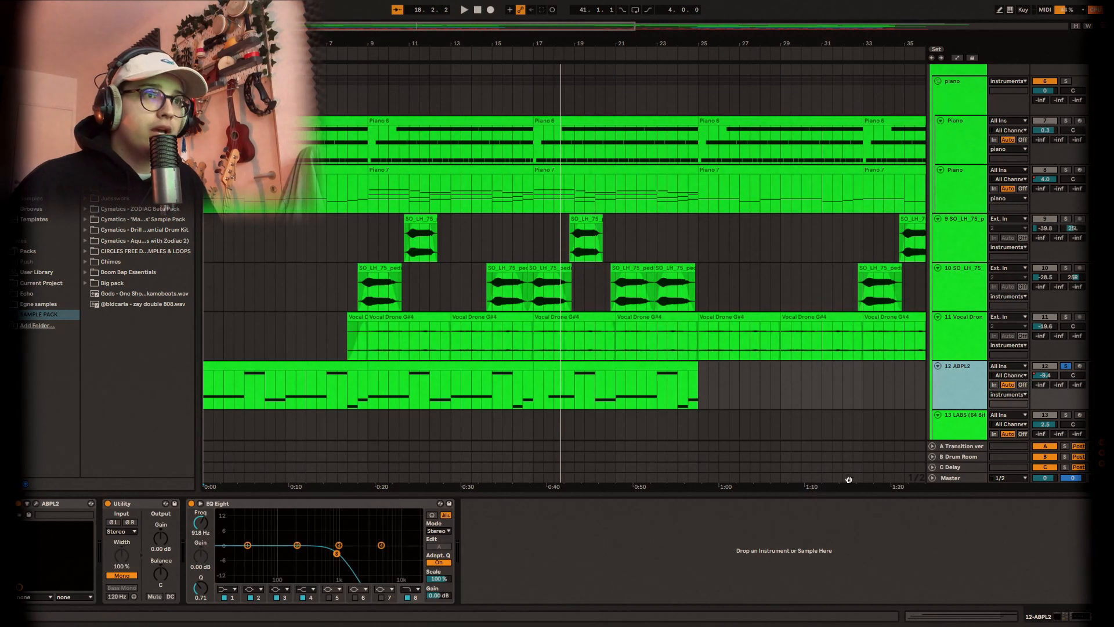
pyautogui.click(259, 505)
pyautogui.click(338, 554)
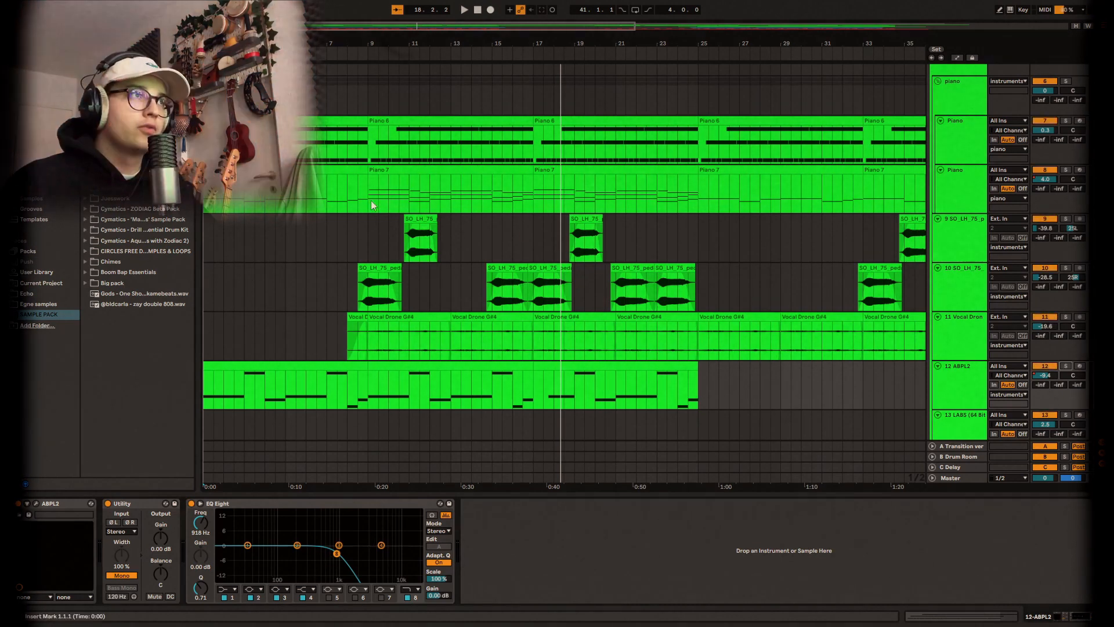
# Audition the piano from bar 9 while following the notes of the second Piano track's clip, and stop playback
pyautogui.click(369, 203)
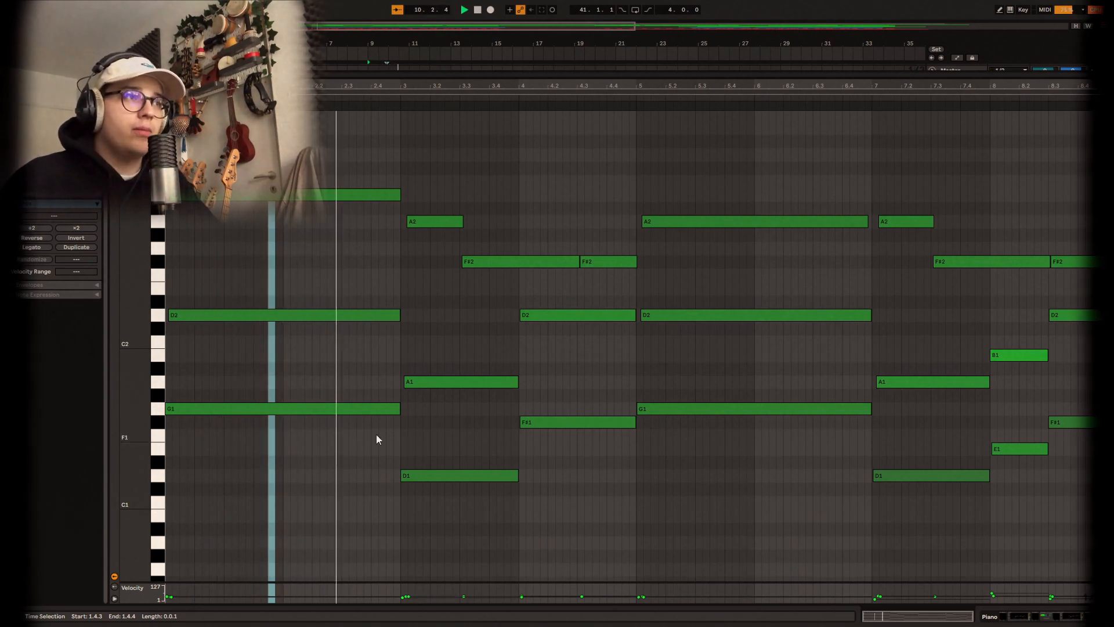
pyautogui.click(470, 423)
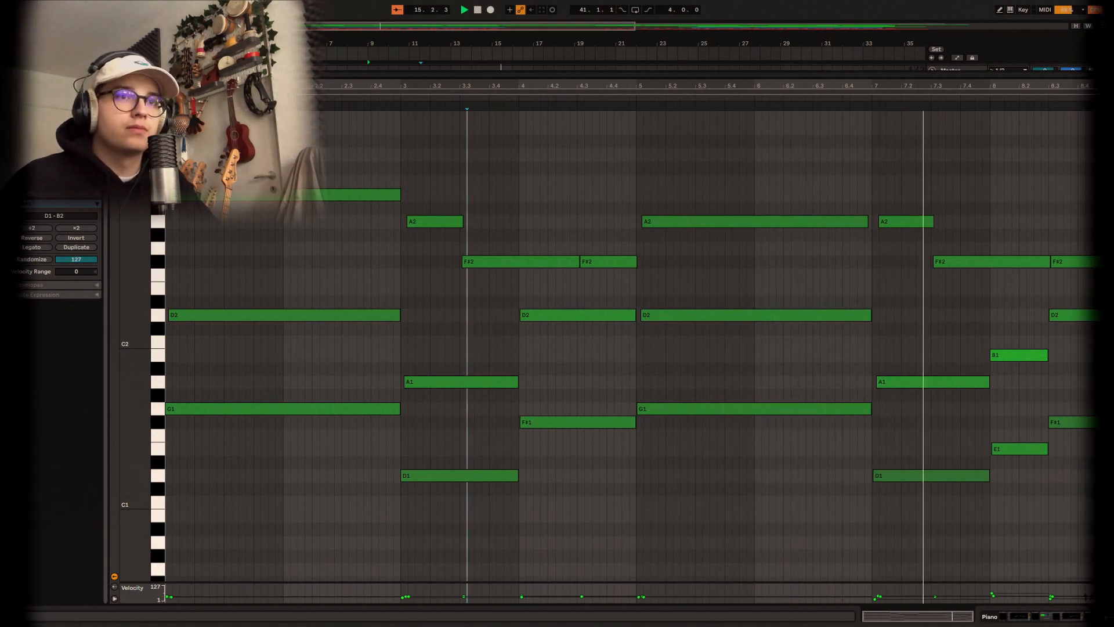
pyautogui.click(1106, 616)
pyautogui.press('space')
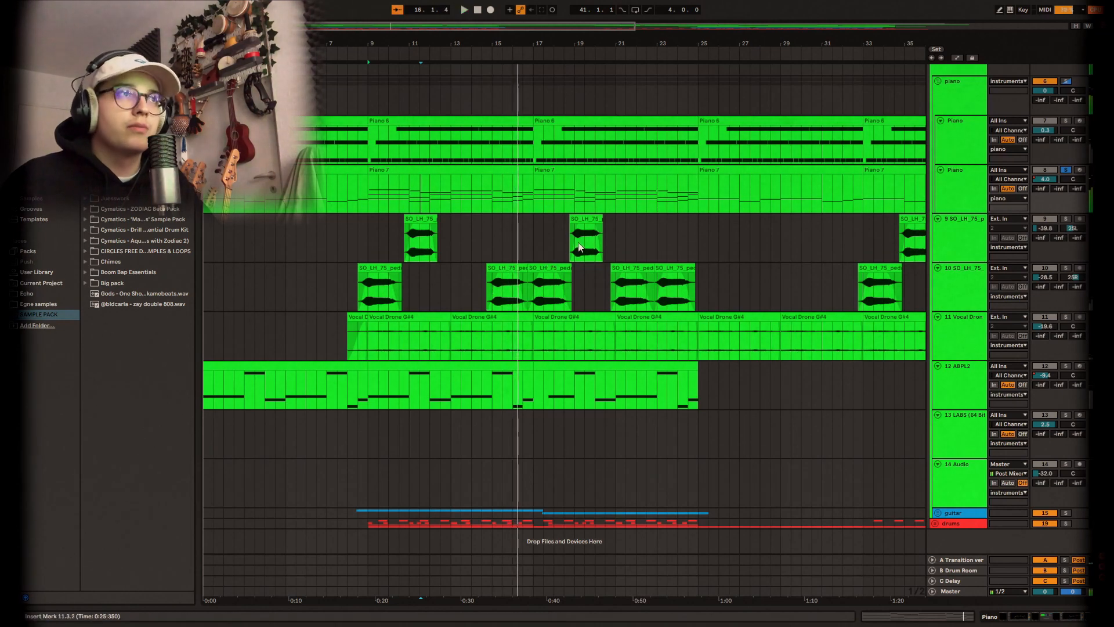
# Solo both SO_LH_75 pedal steel tracks and play them from just before their first clip
pyautogui.click(350, 238)
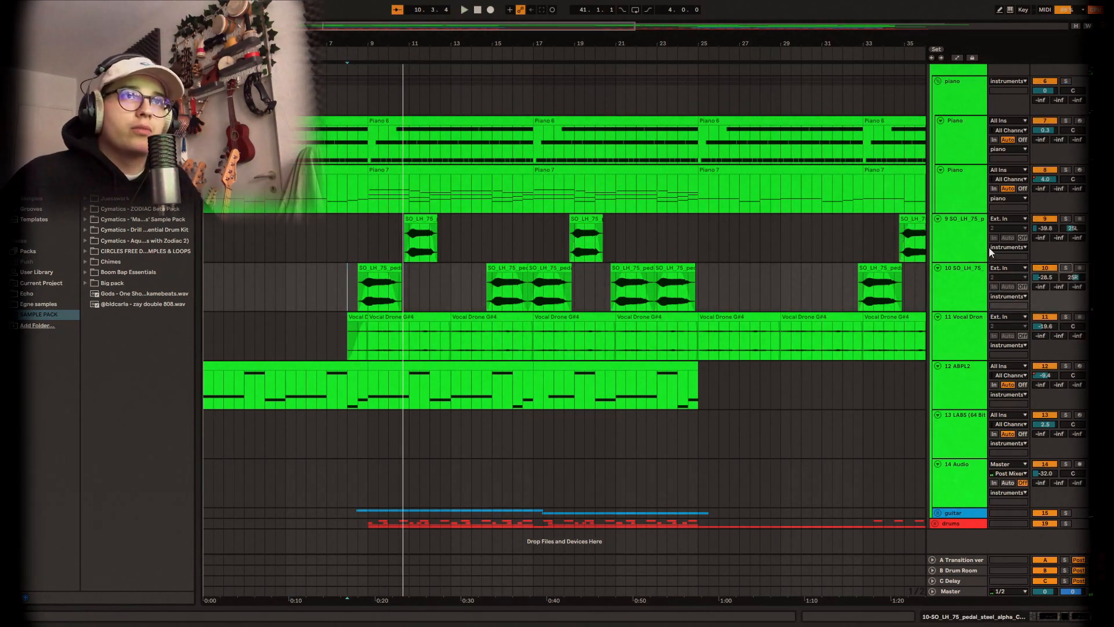
pyautogui.click(953, 241)
pyautogui.keyDown('shift'); pyautogui.click(967, 274); pyautogui.keyUp('shift')
pyautogui.click(1067, 269)
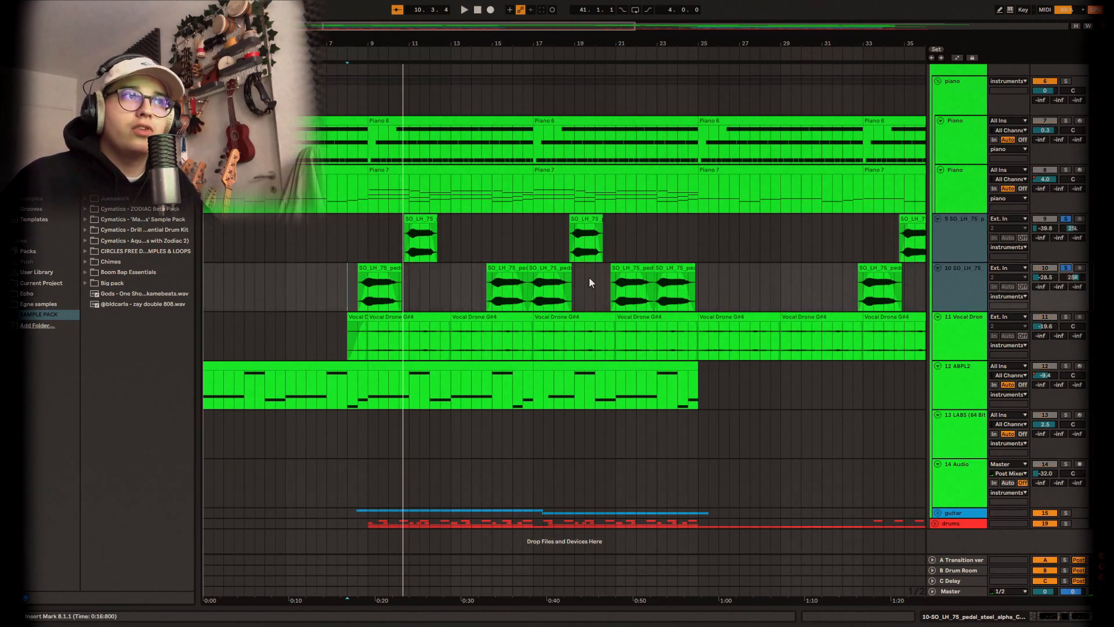
pyautogui.scroll(3, 362, 263)
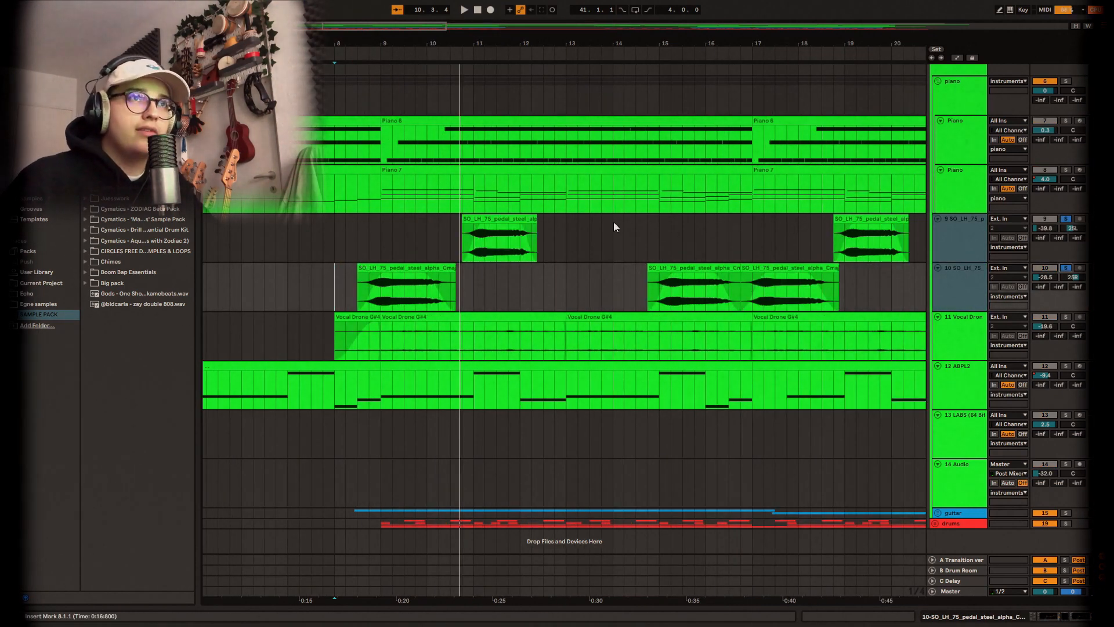
pyautogui.click(361, 249)
pyautogui.press('space')
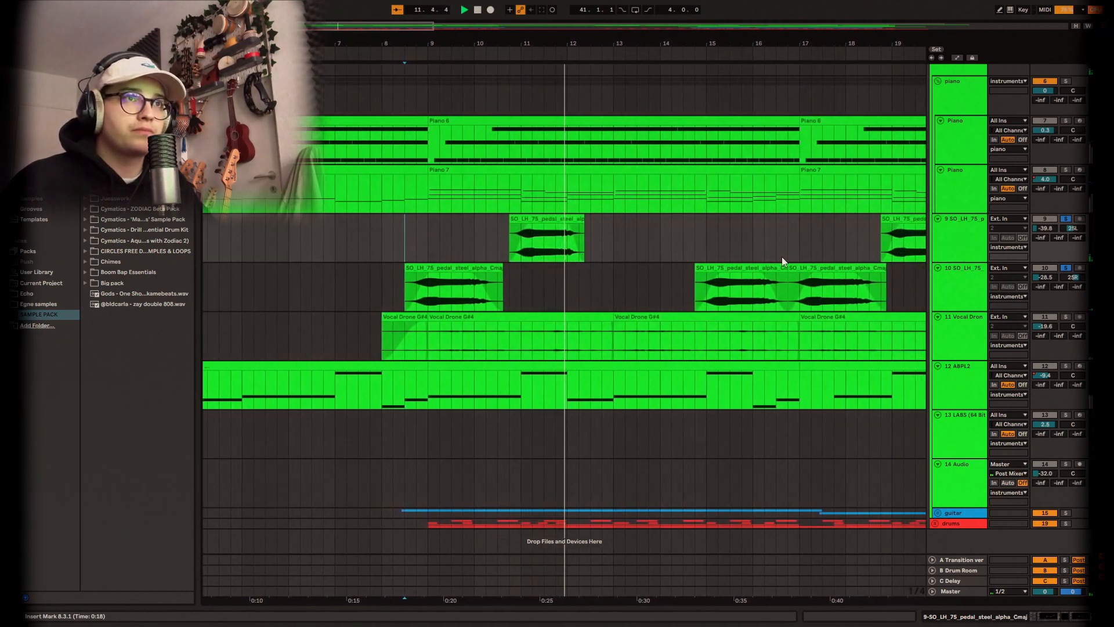
# Inspect the first pedal steel track's EQ Eight bands and its ValhallaVintageVerb reverb settings
pyautogui.scroll(-2, 769, 257)
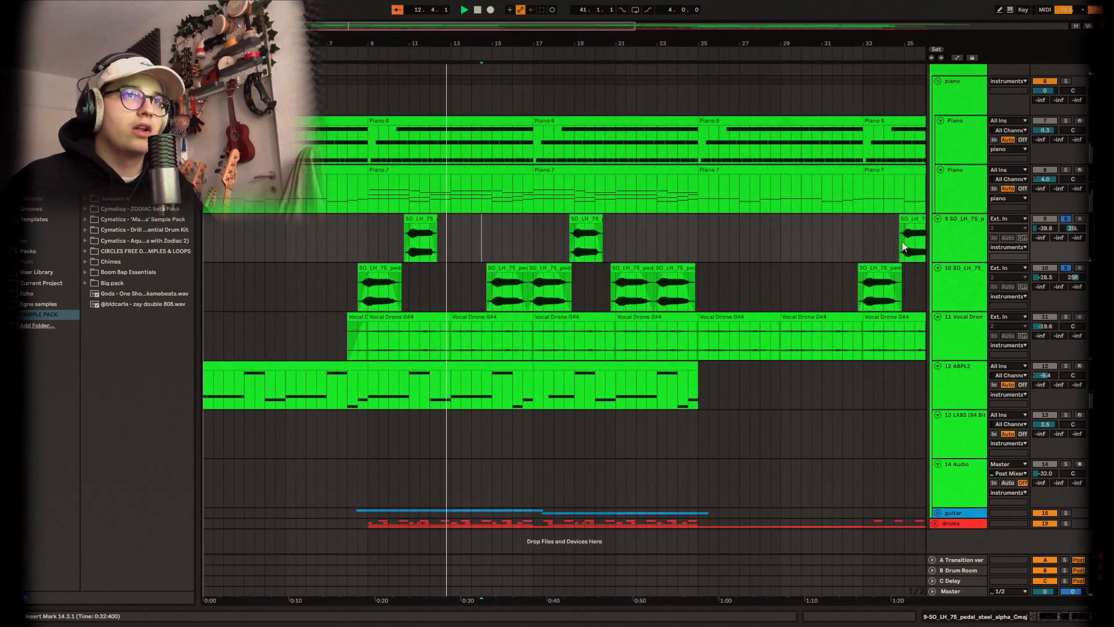
pyautogui.doubleClick(975, 239)
pyautogui.click(217, 567)
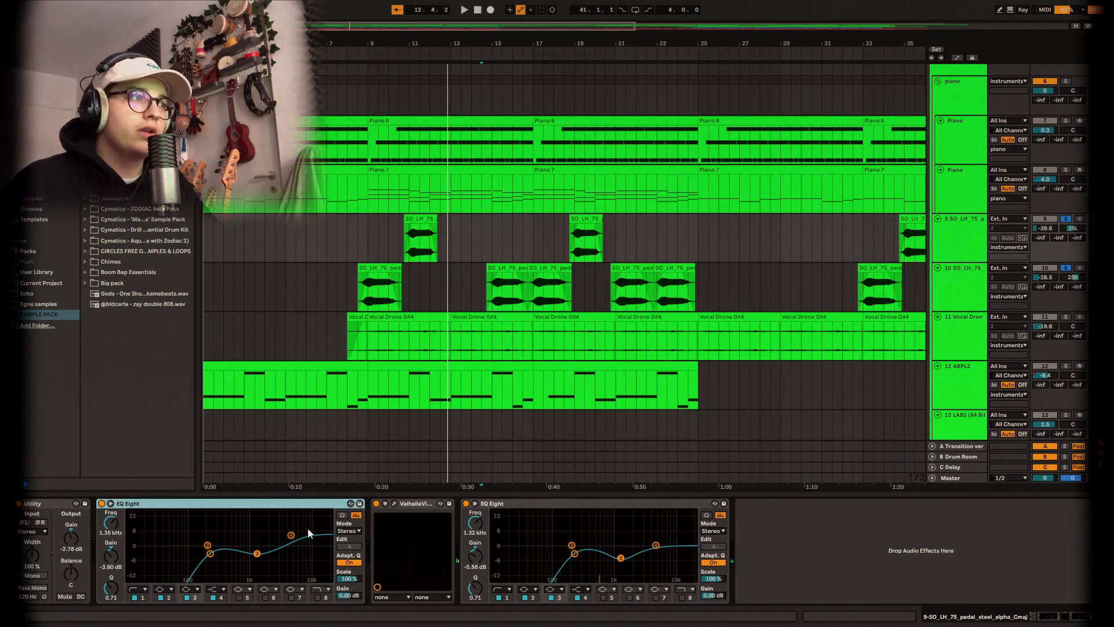
pyautogui.click(291, 535)
pyautogui.click(395, 504)
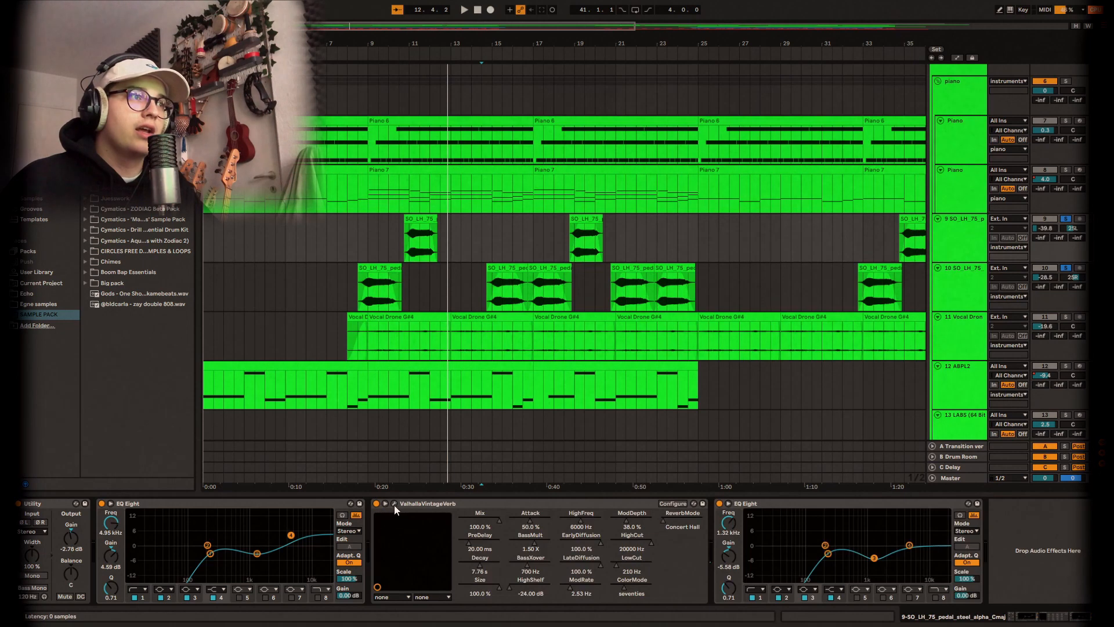
pyautogui.click(395, 505)
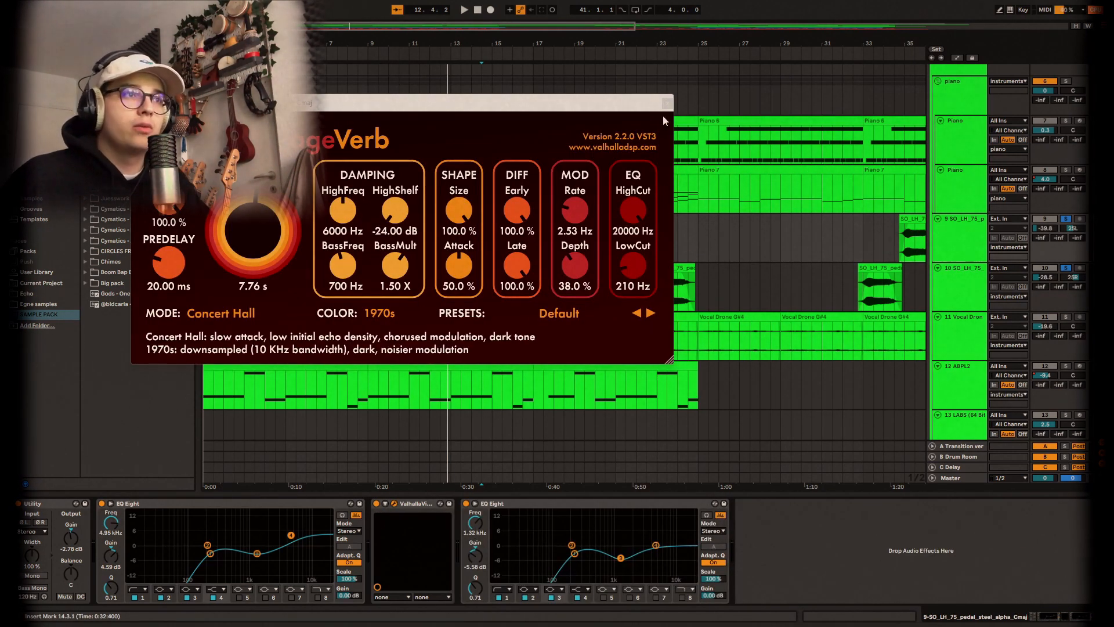
pyautogui.click(667, 104)
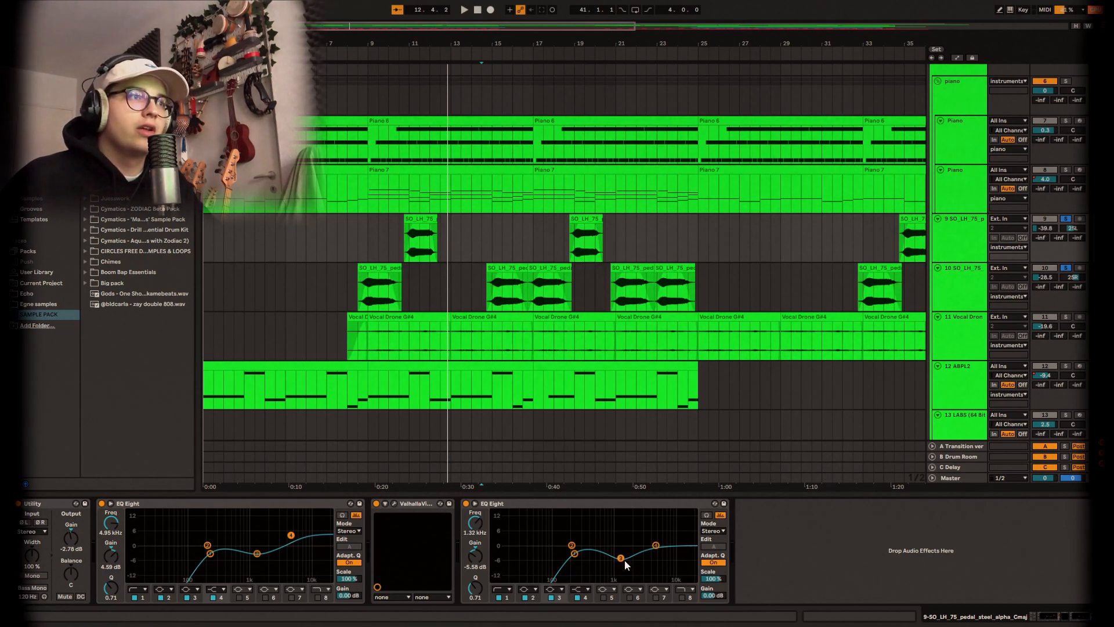
# Compare the device chains of the two pedal steel tracks
pyautogui.click(967, 291)
pyautogui.click(966, 247)
pyautogui.click(970, 288)
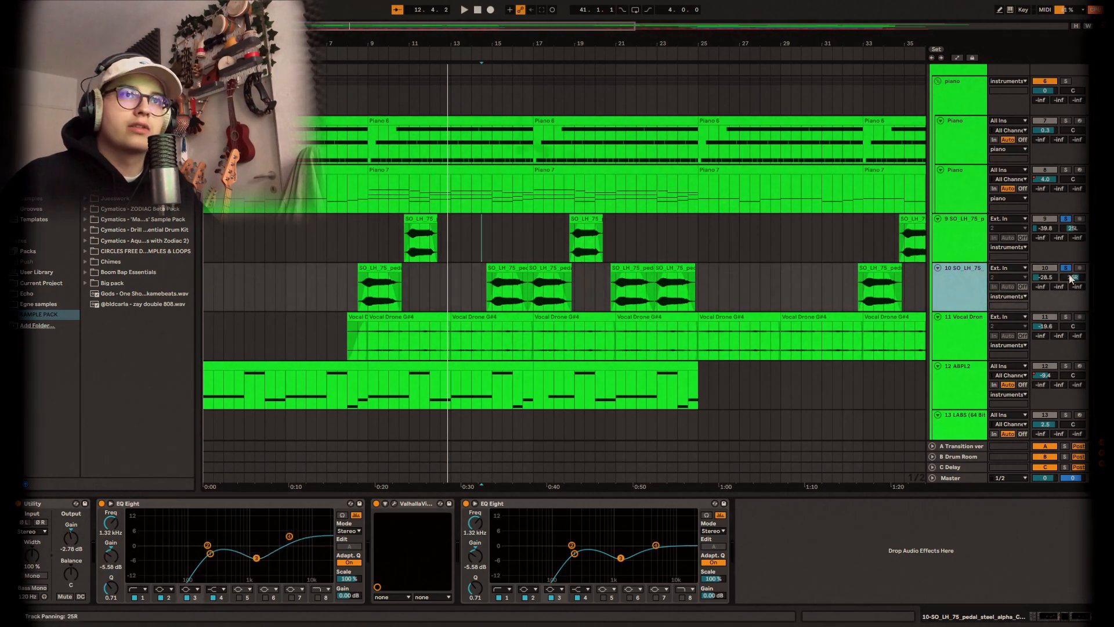
# Solo and play the Vocal Drone track from its start, briefly raising its volume to about -9.8 dB and undoing that change
pyautogui.click(1065, 269)
pyautogui.click(366, 347)
pyautogui.click(1065, 317)
pyautogui.press('space')
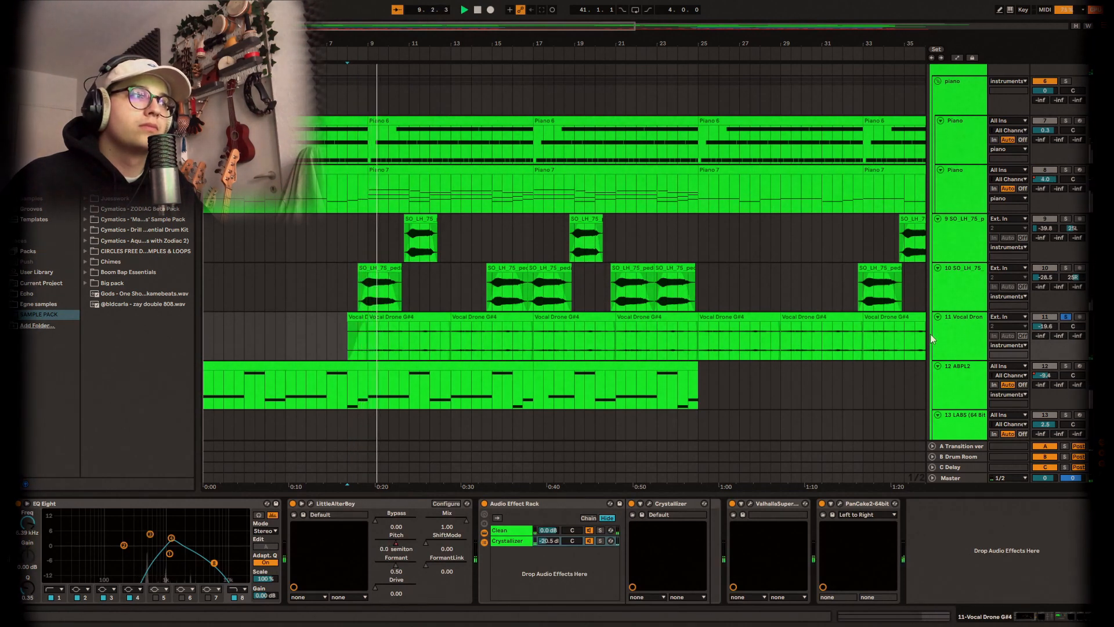
pyautogui.moveTo(1046, 326); pyautogui.dragTo(1046, 304)
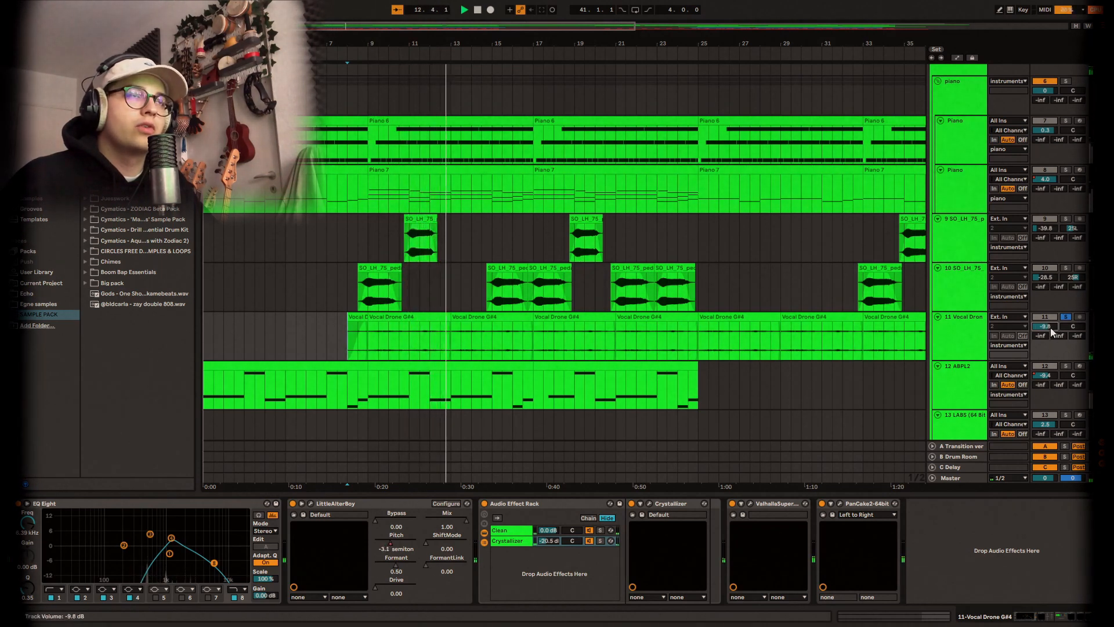
pyautogui.hotkey('ctrl', 'z')
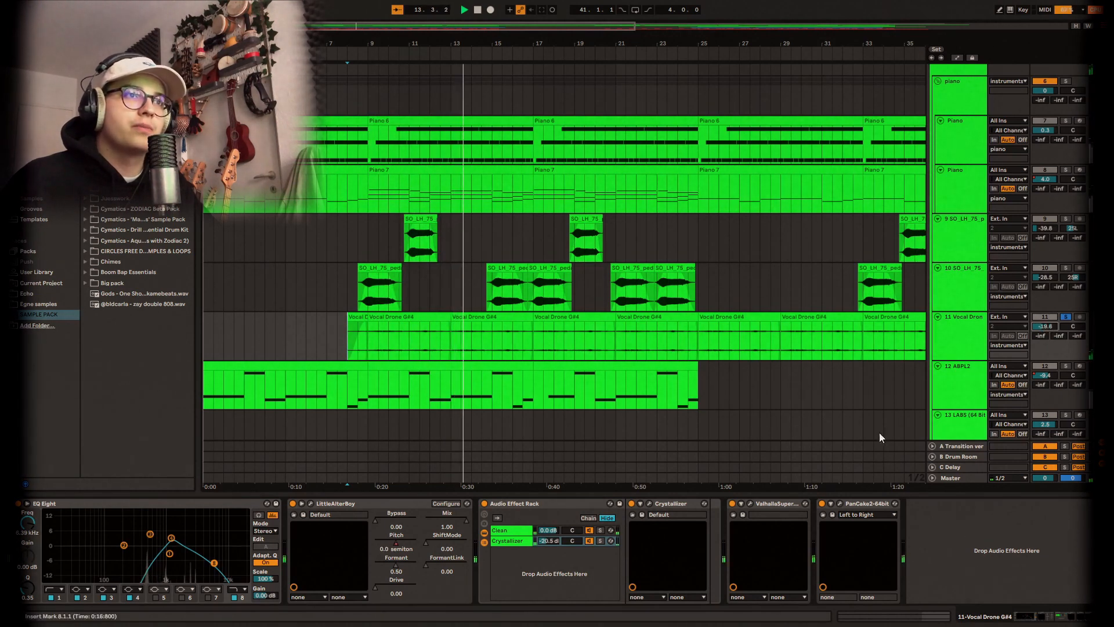
# Inspect the Vocal Drone's LittleAlterBoy pitch and formant settings while auditioning the track
pyautogui.click(311, 503)
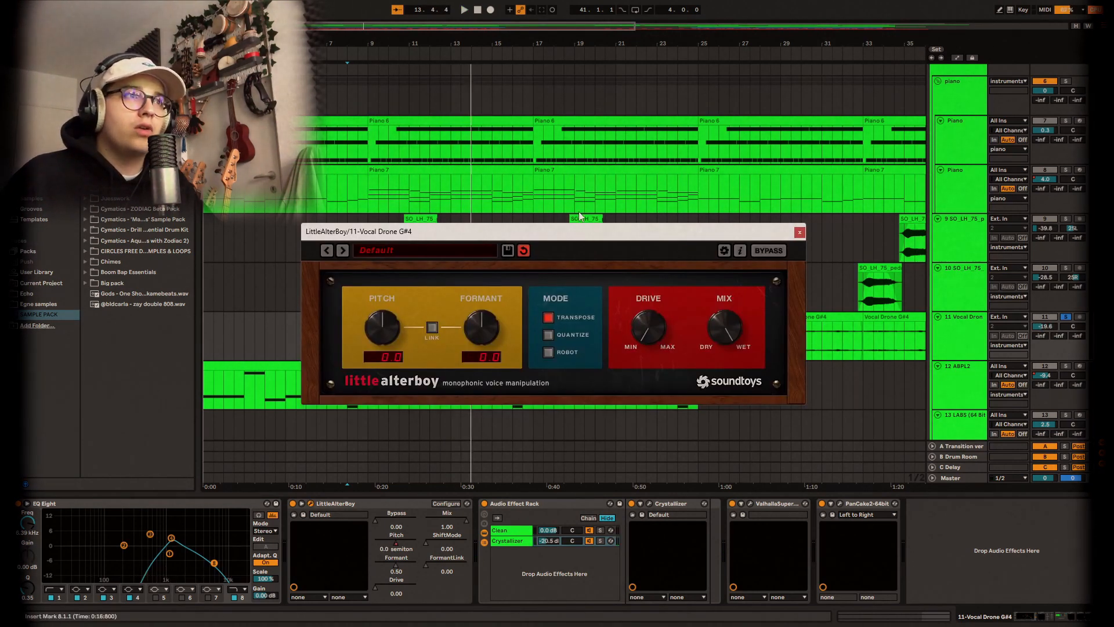
pyautogui.press('space')
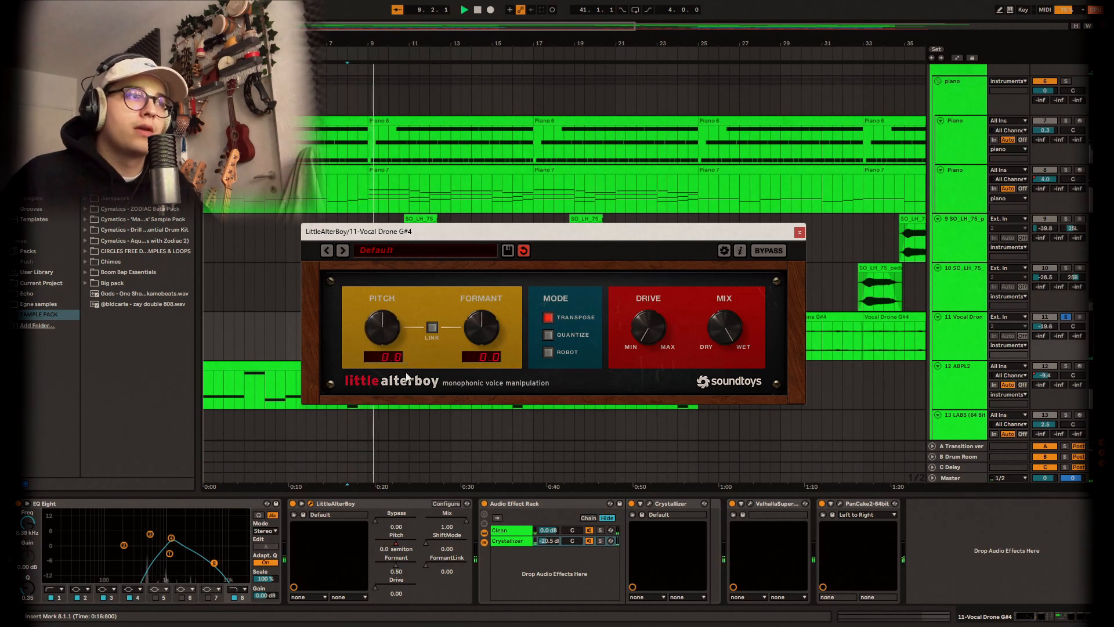
pyautogui.press('space')
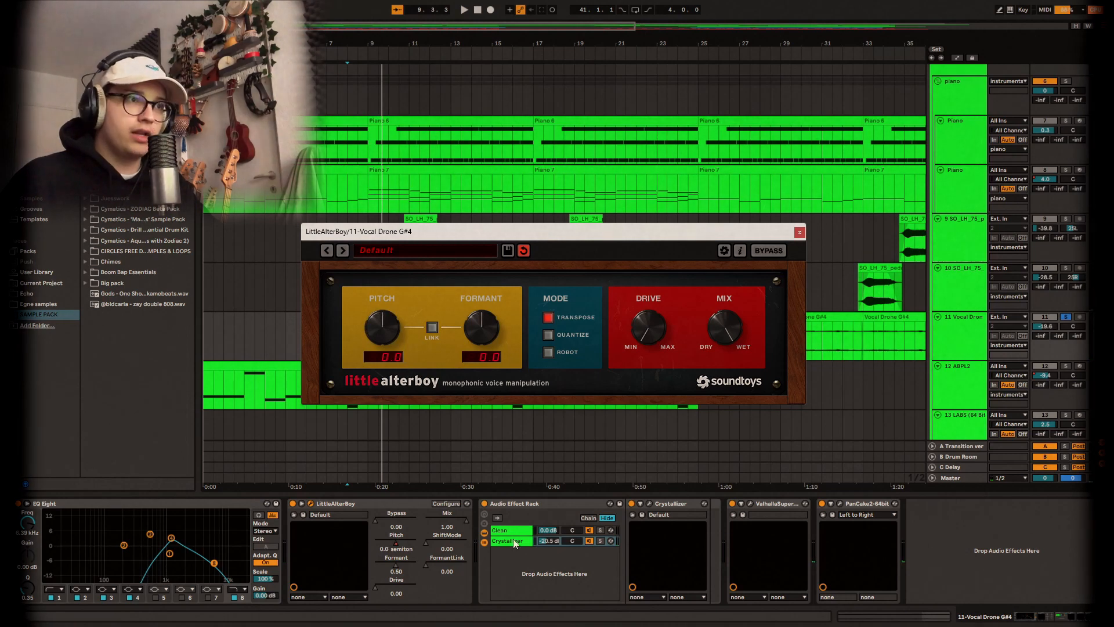
# Open the Crystallizer from the Vocal Drone's effect rack, close LittleAlterBoy, and examine the Smooooth Crystals settings
pyautogui.click(651, 504)
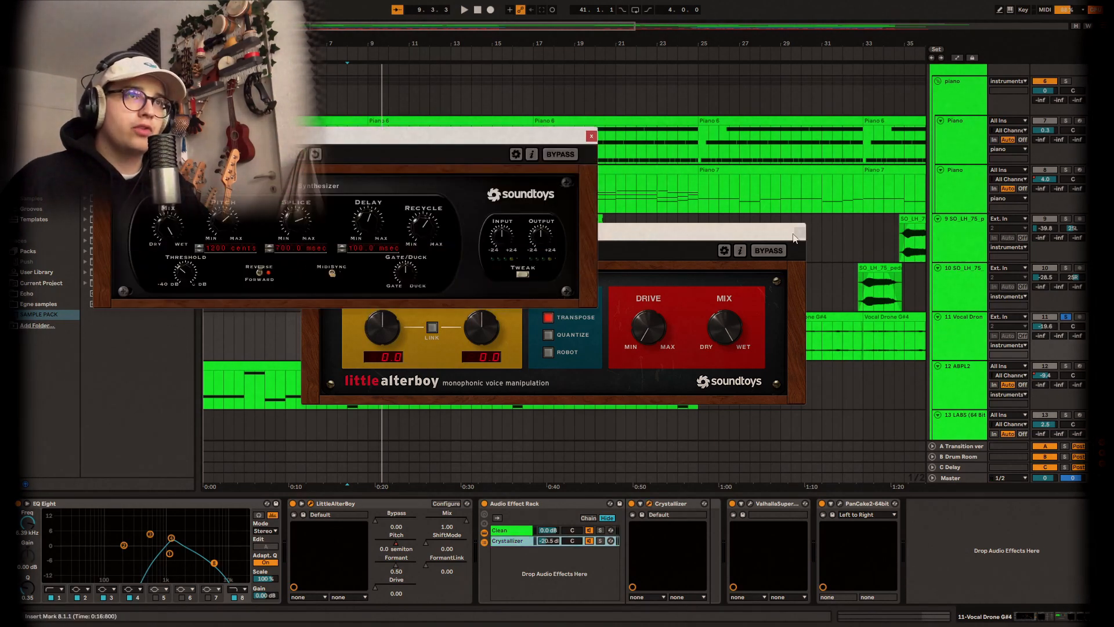
pyautogui.click(800, 231)
pyautogui.moveTo(530, 145); pyautogui.dragTo(764, 203)
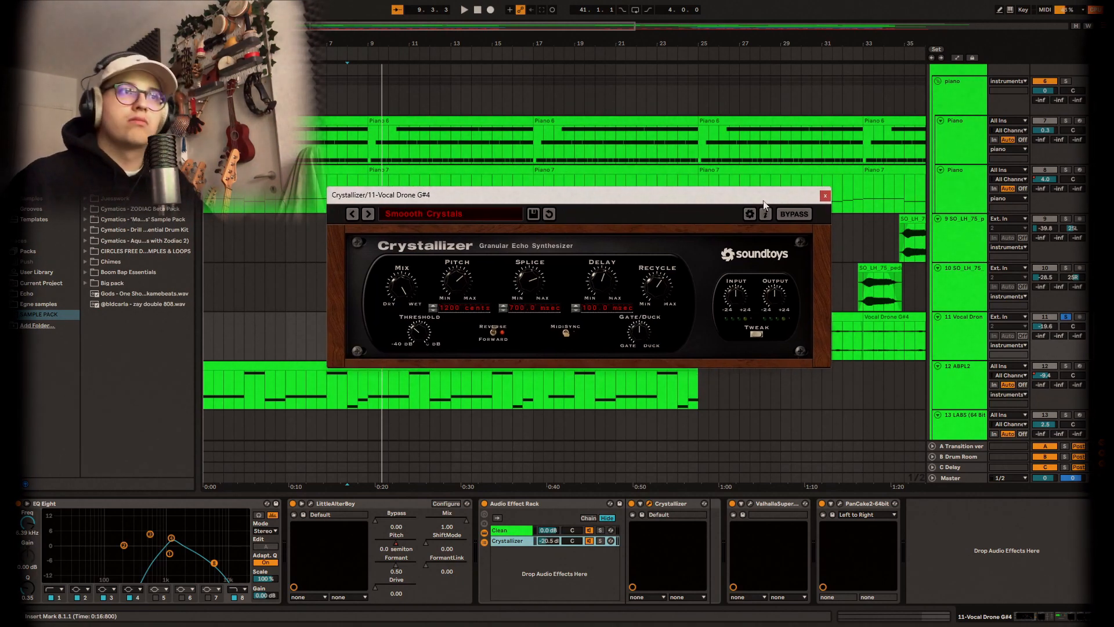
# Audition the soloed Crystallizer chain at 0 dB, restore its volume to -20.5 dB, and turn its solo off
pyautogui.press('space')
pyautogui.click(601, 541)
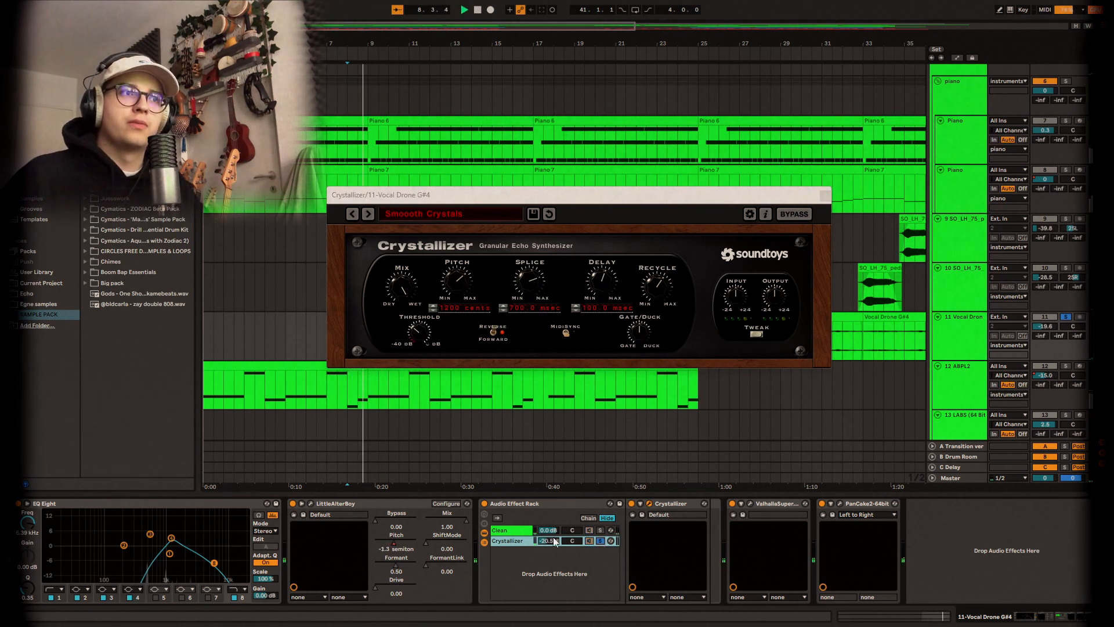
pyautogui.moveTo(552, 544); pyautogui.dragTo(551, 493)
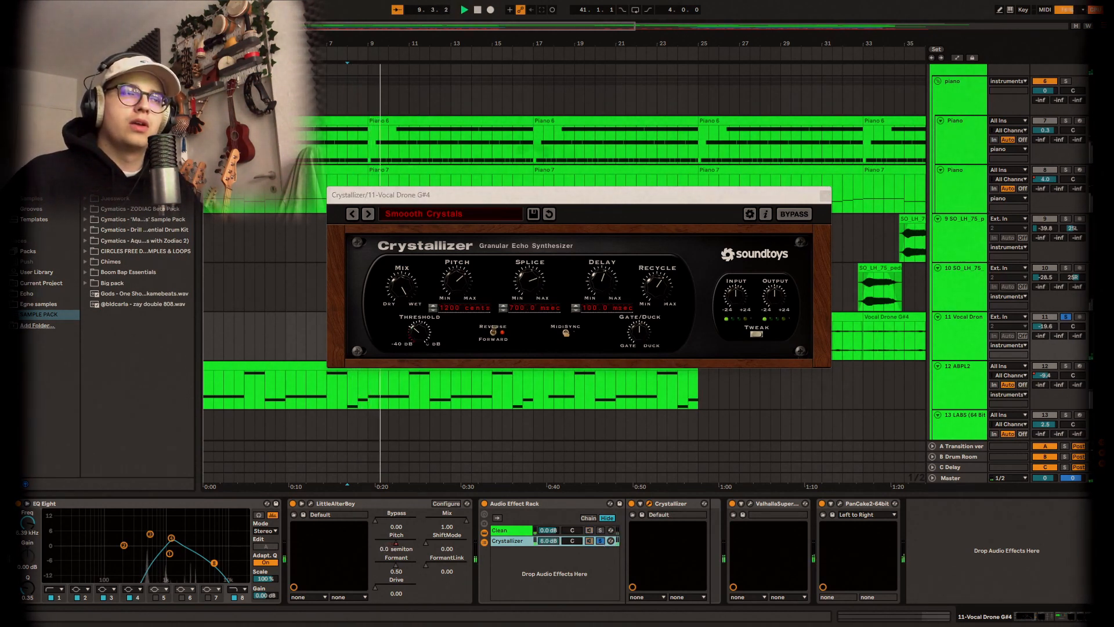
pyautogui.moveTo(548, 541); pyautogui.dragTo(548, 569)
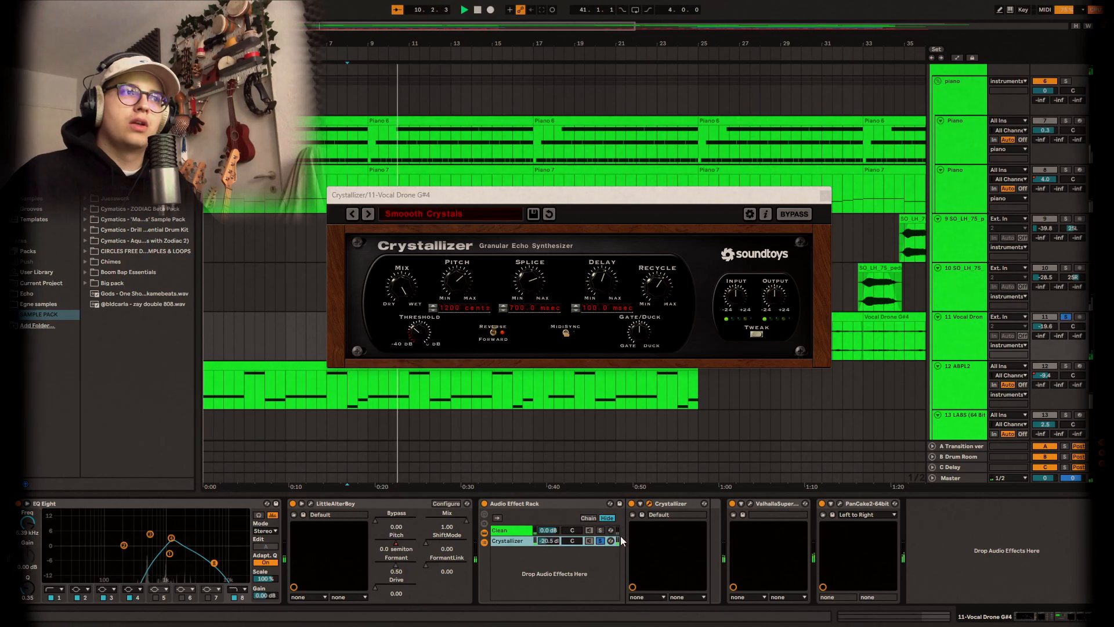
pyautogui.click(601, 541)
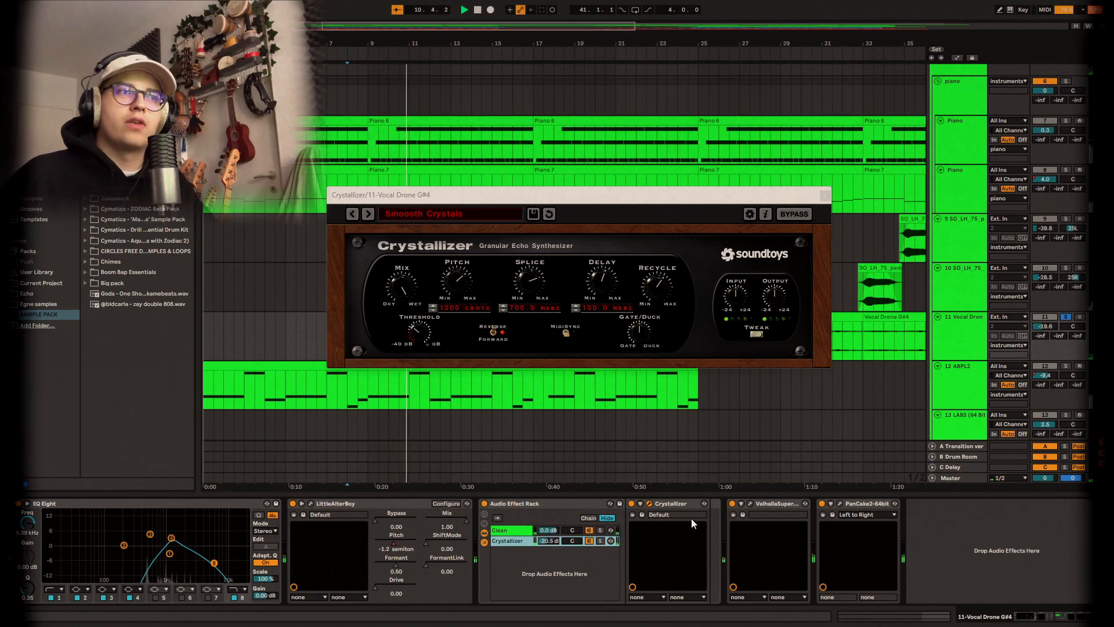
# Inspect the Vocal Drone's ValhallaSupermassive HydraHarp settings, close that plugin, and view the panning curve in PanCake2
pyautogui.click(750, 503)
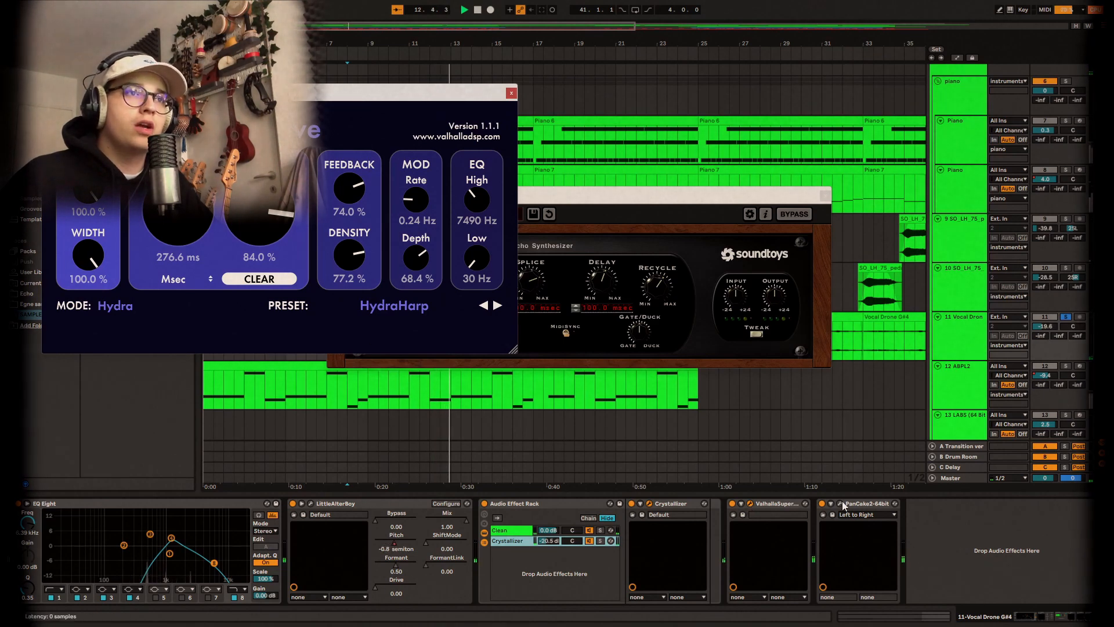
pyautogui.click(750, 504)
pyautogui.click(749, 504)
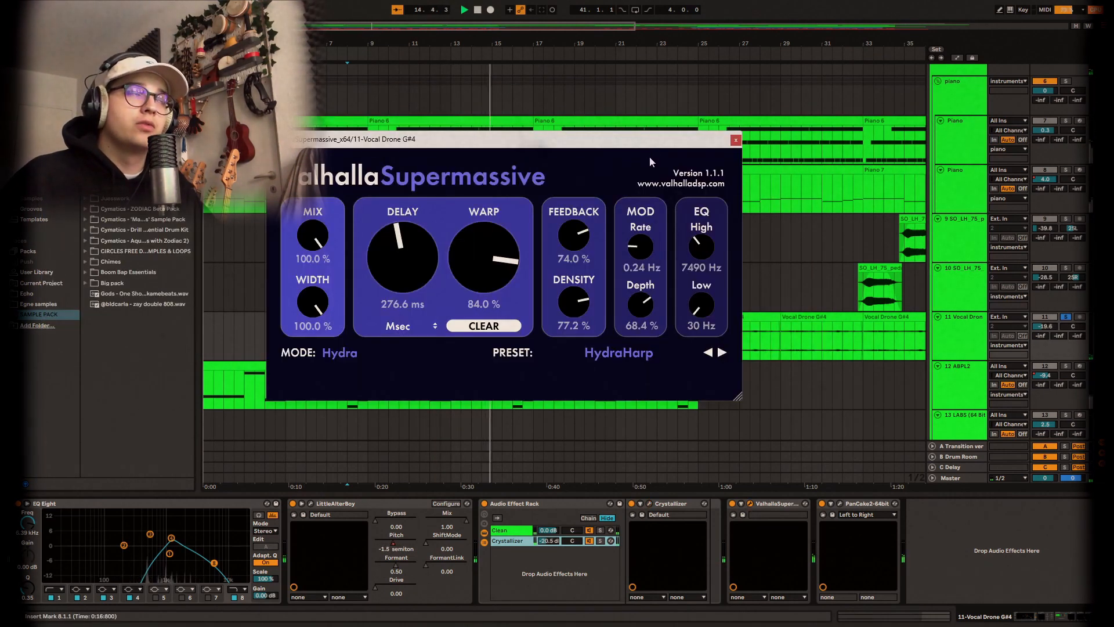
pyautogui.click(736, 142)
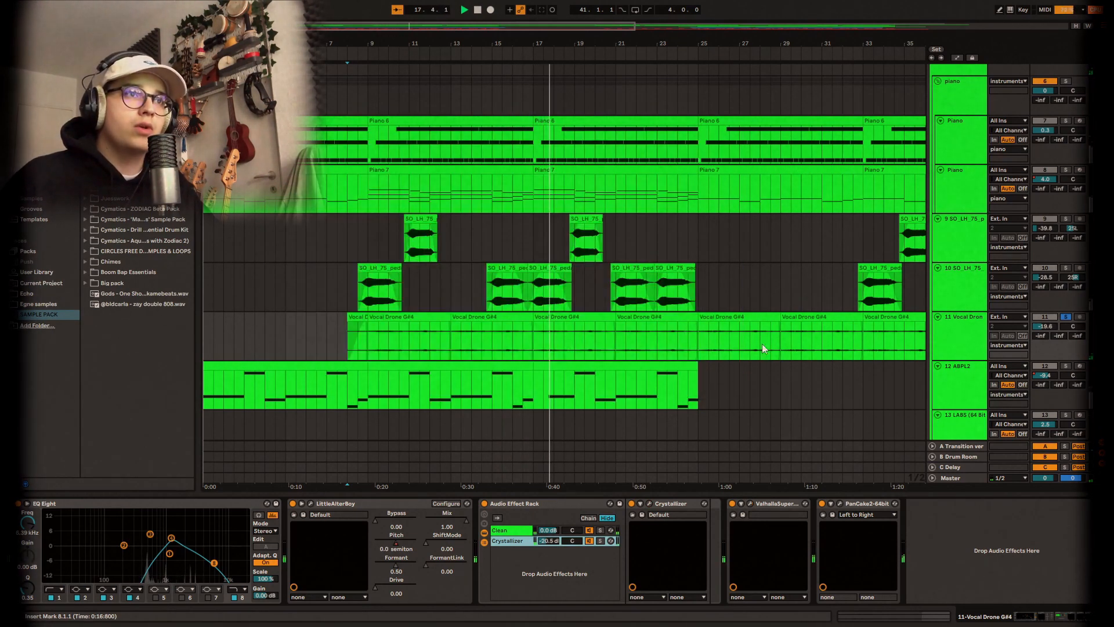
pyautogui.click(841, 503)
pyautogui.moveTo(406, 135); pyautogui.dragTo(678, 148)
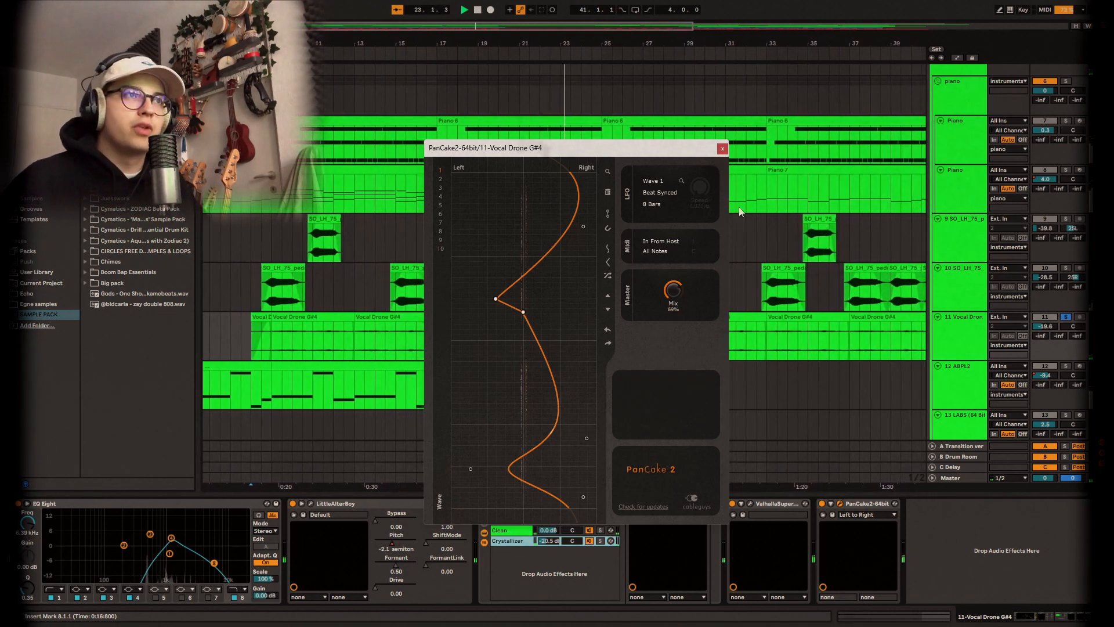
# Close PanCake2, stop playback, and highlight bars 39 to 61 across the 13 LABS and 14 Audio tracks
pyautogui.click(723, 150)
pyautogui.press('space')
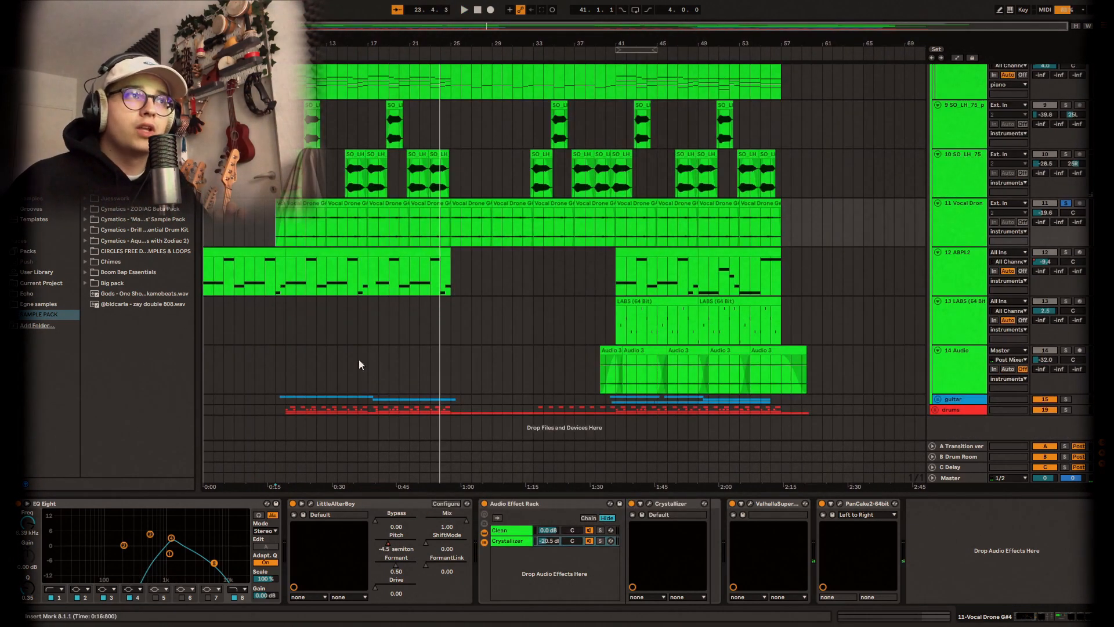
pyautogui.scroll(1, 359, 364)
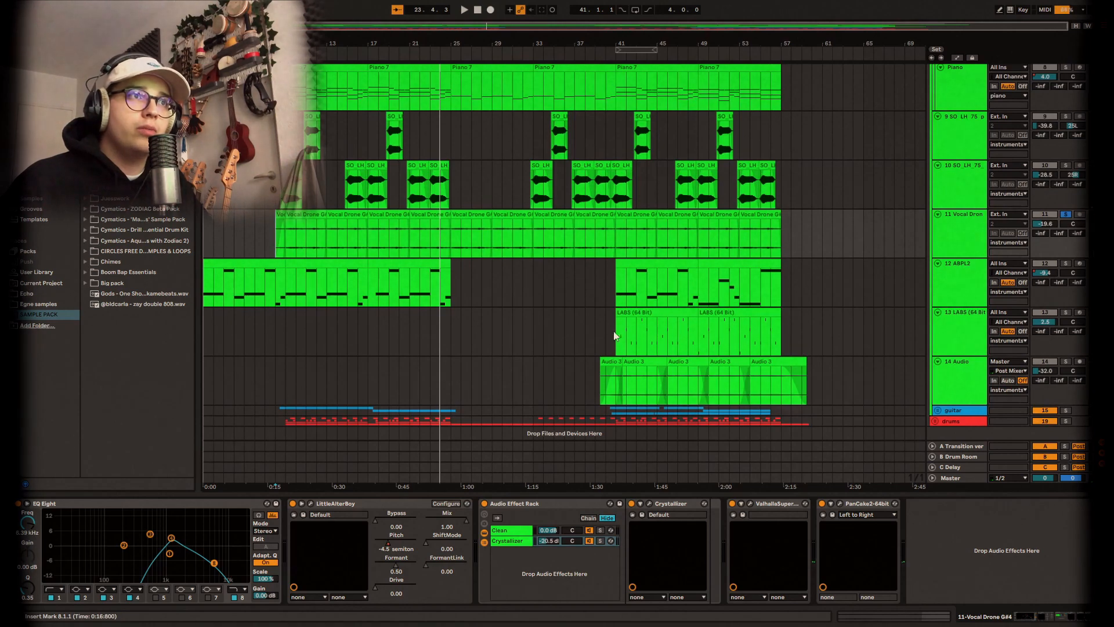
pyautogui.click(598, 334)
pyautogui.moveTo(597, 338); pyautogui.dragTo(821, 381)
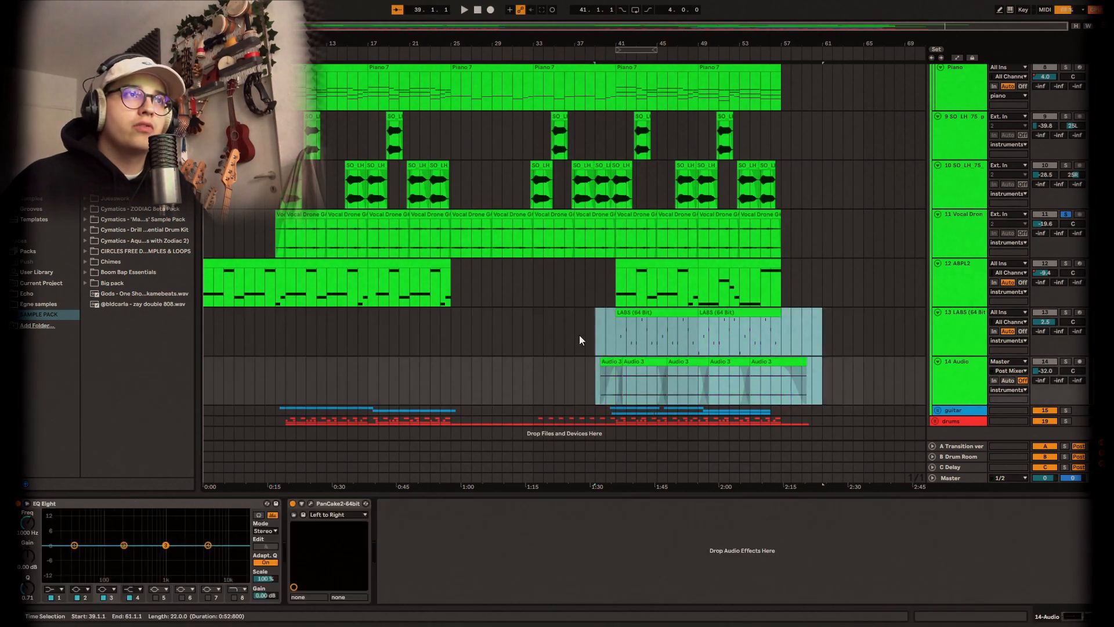
pyautogui.click(554, 332)
pyautogui.scroll(-1, 420, 368)
# Expand the guitar group and audition the soloed 16 Audio track from just before its first clip
pyautogui.click(940, 398)
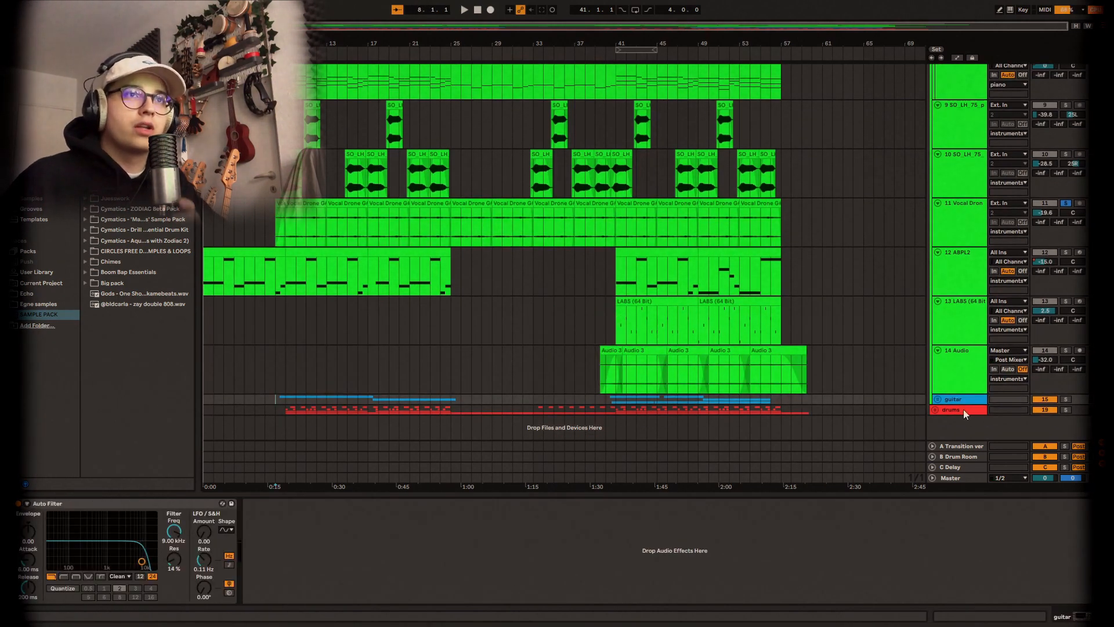
pyautogui.click(938, 400)
pyautogui.scroll(-10, 484, 307)
pyautogui.keyDown('ctrl'); pyautogui.scroll(3, 269, 284); pyautogui.keyUp('ctrl')
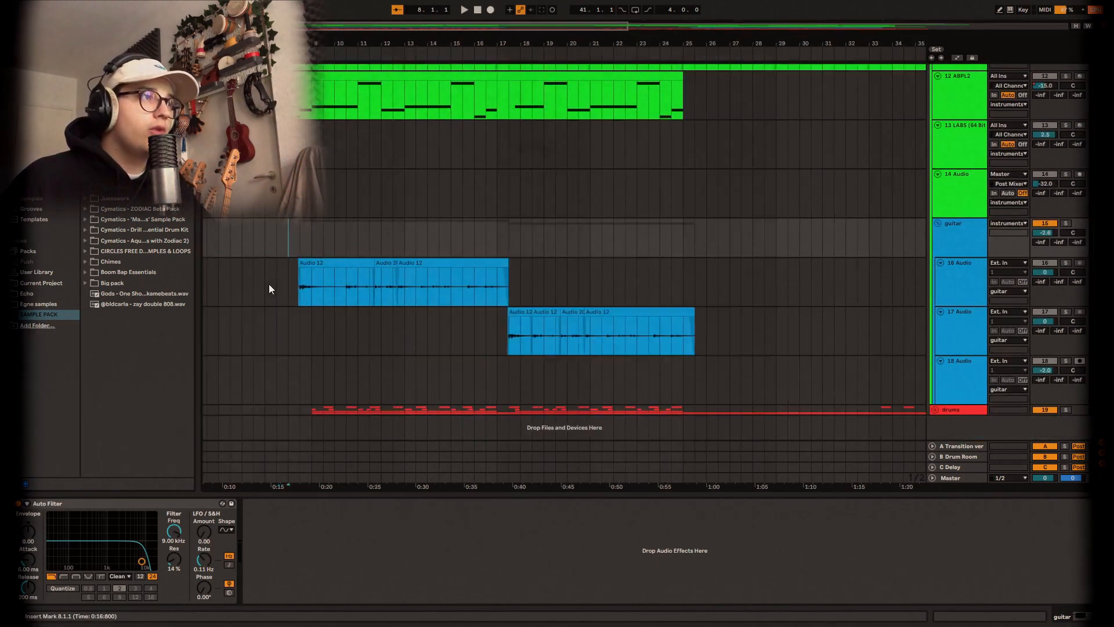
pyautogui.keyDown('ctrl'); pyautogui.scroll(2, 312, 296); pyautogui.keyUp('ctrl')
pyautogui.click(278, 294)
pyautogui.click(1067, 263)
pyautogui.press('space')
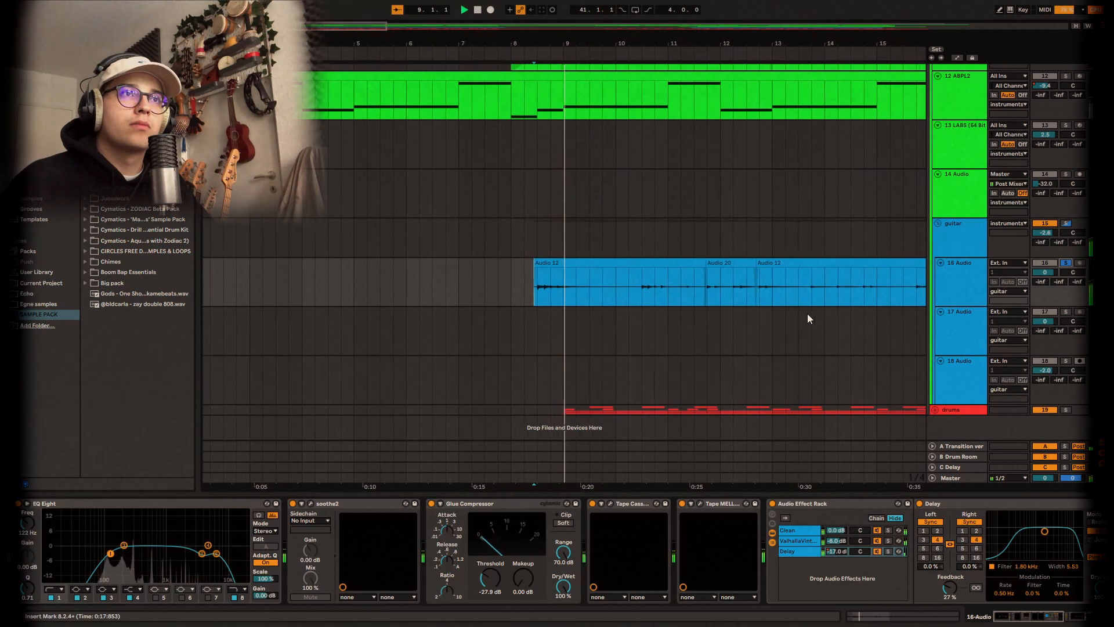
pyautogui.keyDown('ctrl'); pyautogui.scroll(-3, 807, 317); pyautogui.keyUp('ctrl')
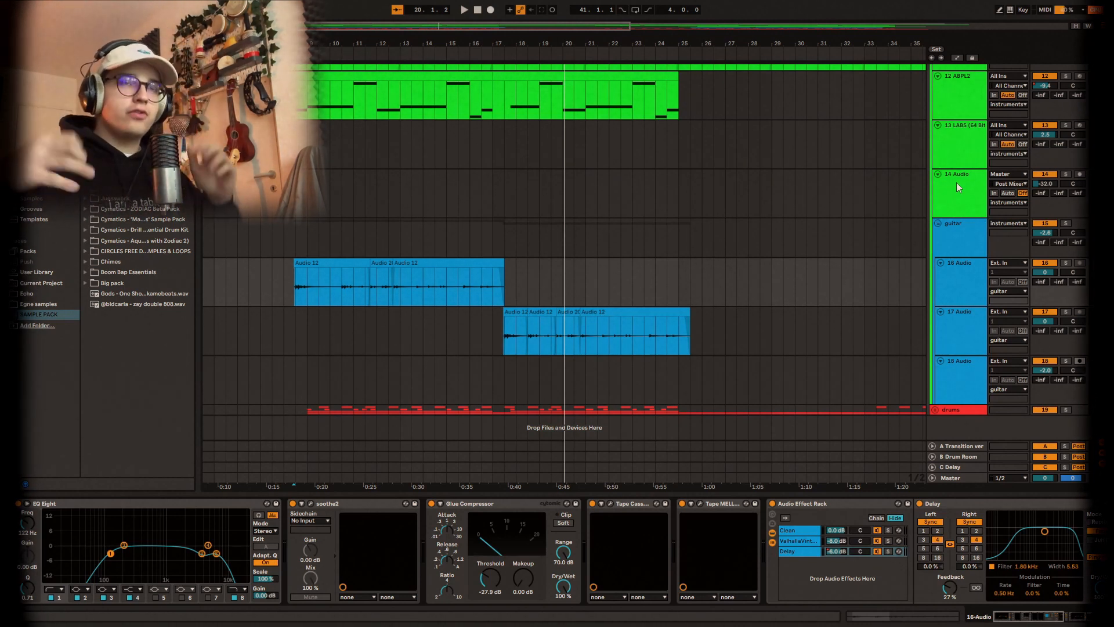
# Inspect the 16 Audio track's EQ Eight and soothe2 settings during playback, and close soothe2
pyautogui.click(110, 553)
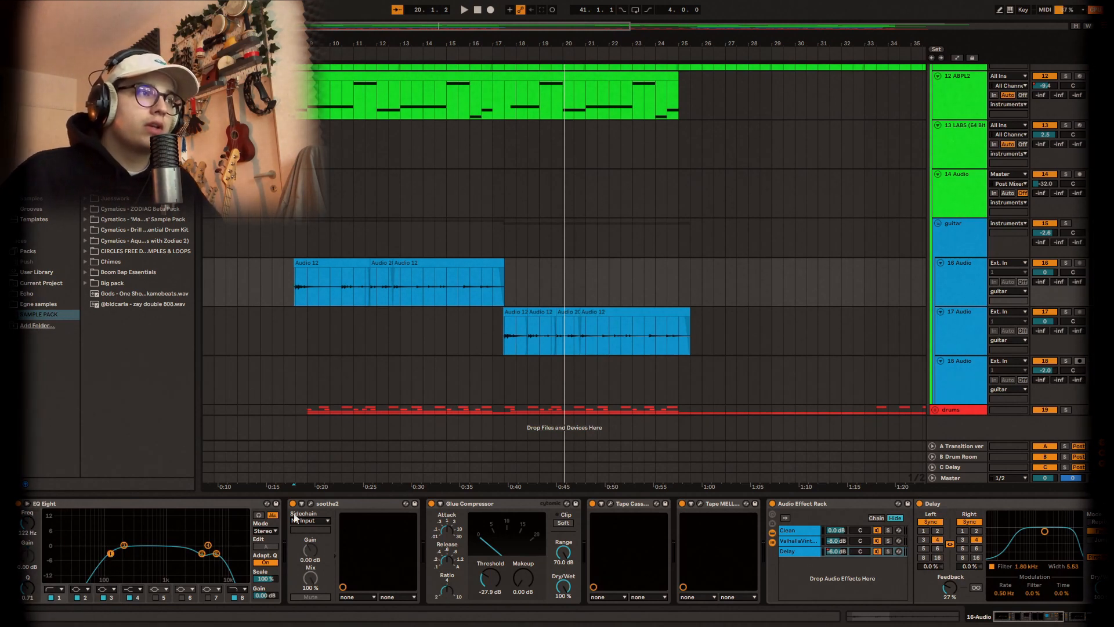
pyautogui.click(311, 504)
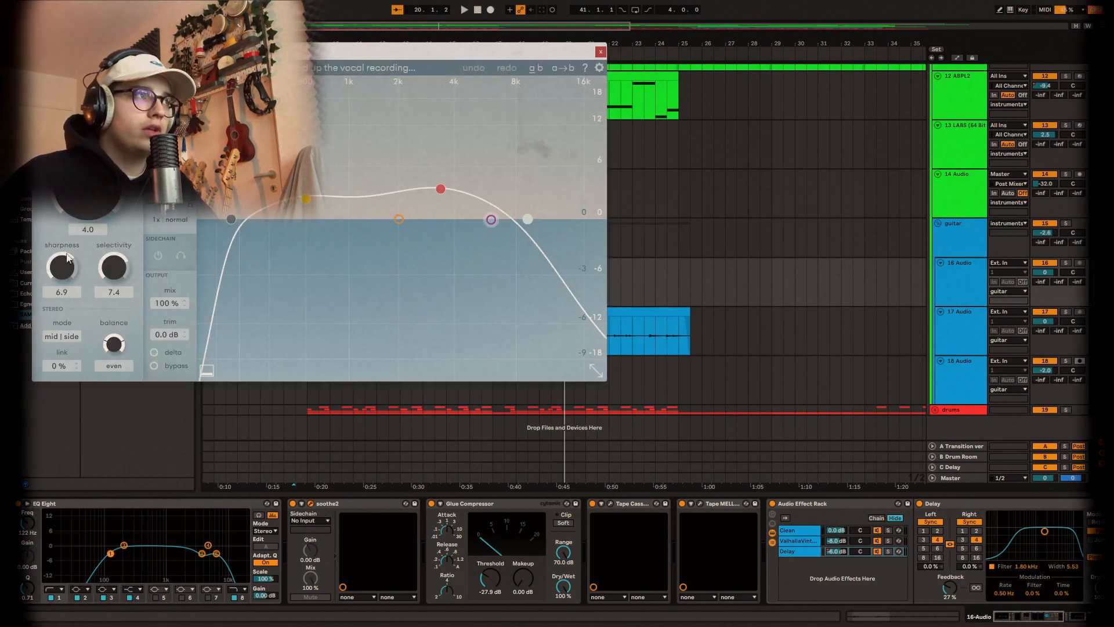
pyautogui.press('space')
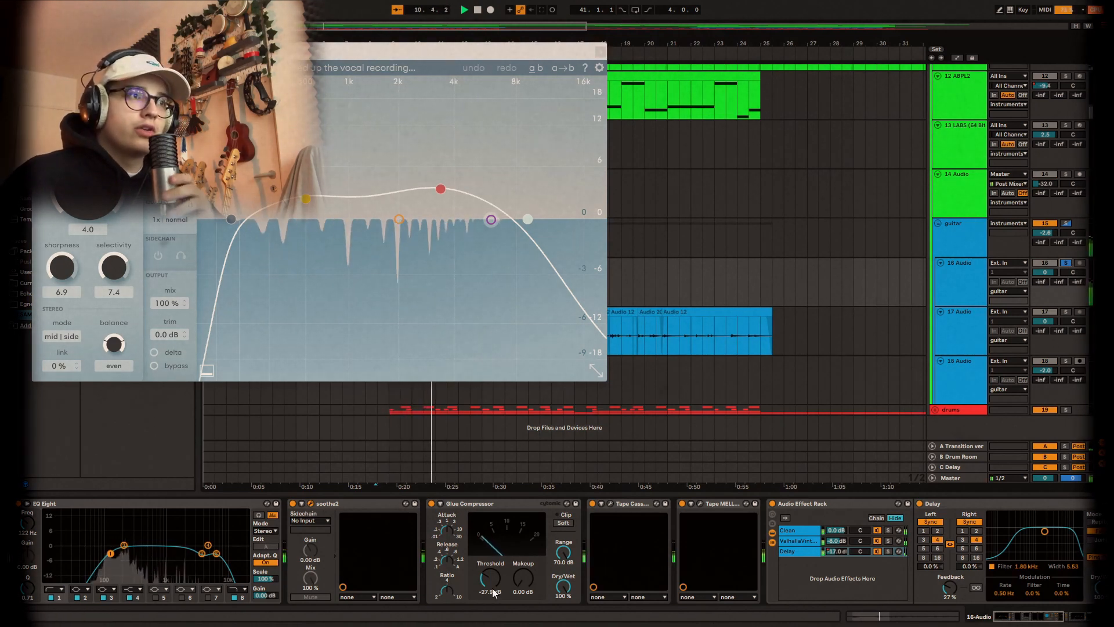
pyautogui.click(602, 52)
# Examine the guitar's Tape Cassette 2 Lightly Toasted and Tape Mello-Fi Rhodes Warmer settings, and close both plugins
pyautogui.moveTo(316, 56); pyautogui.dragTo(684, 141)
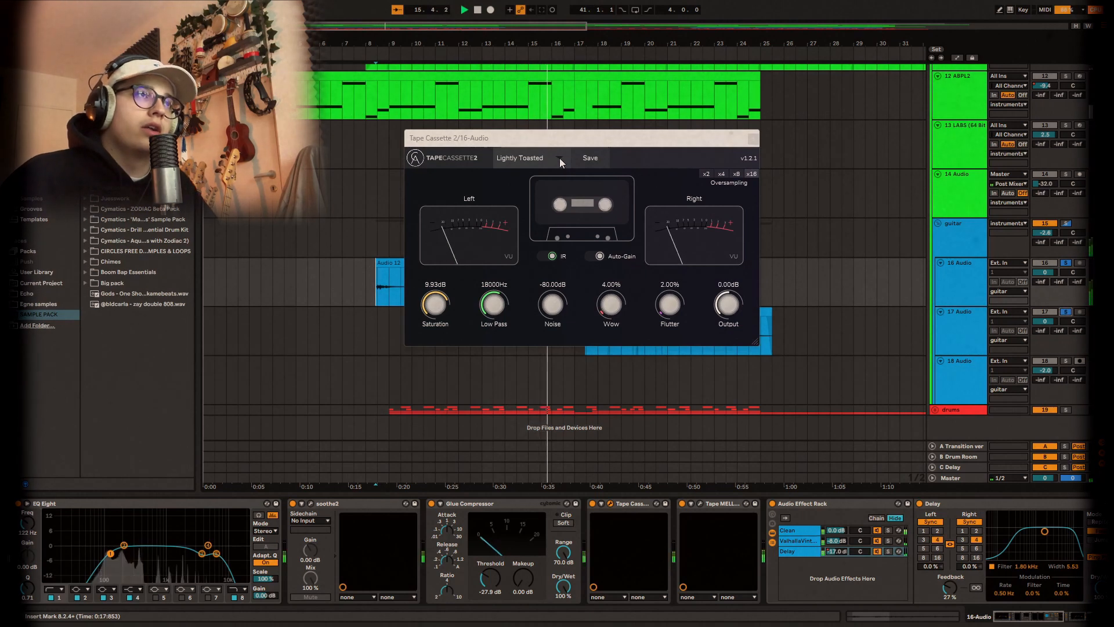
pyautogui.click(593, 504)
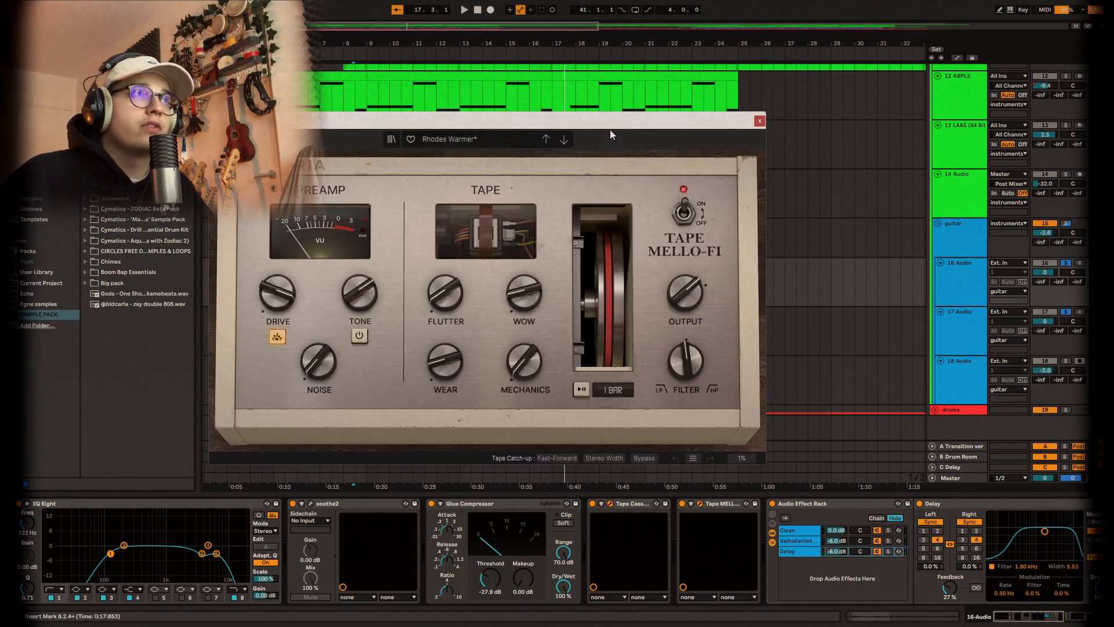
pyautogui.moveTo(611, 130); pyautogui.dragTo(673, 124)
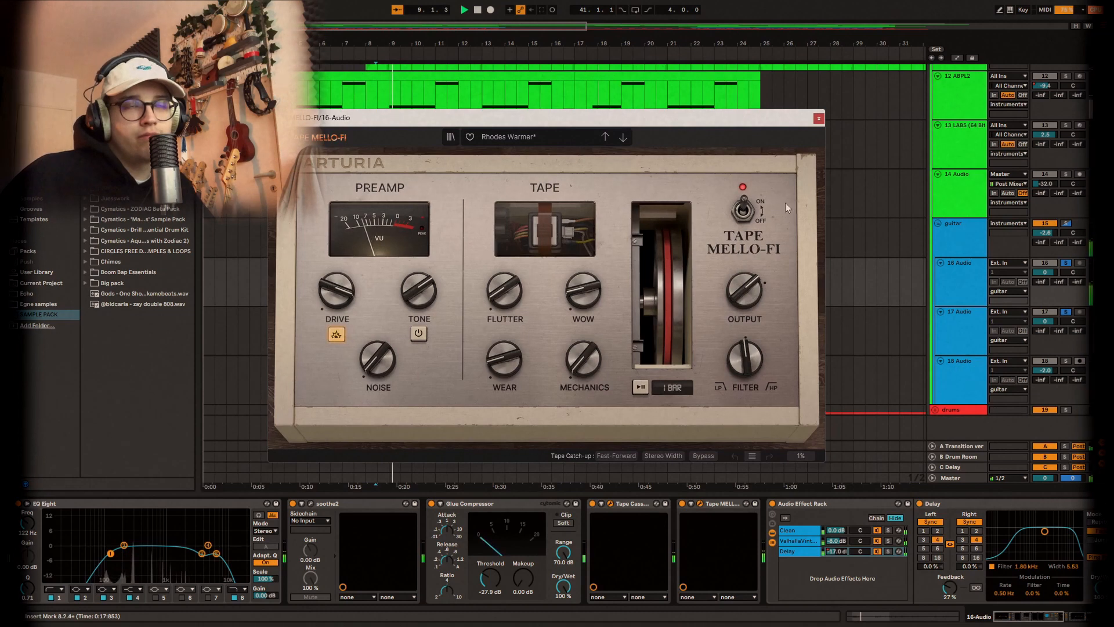
pyautogui.click(819, 119)
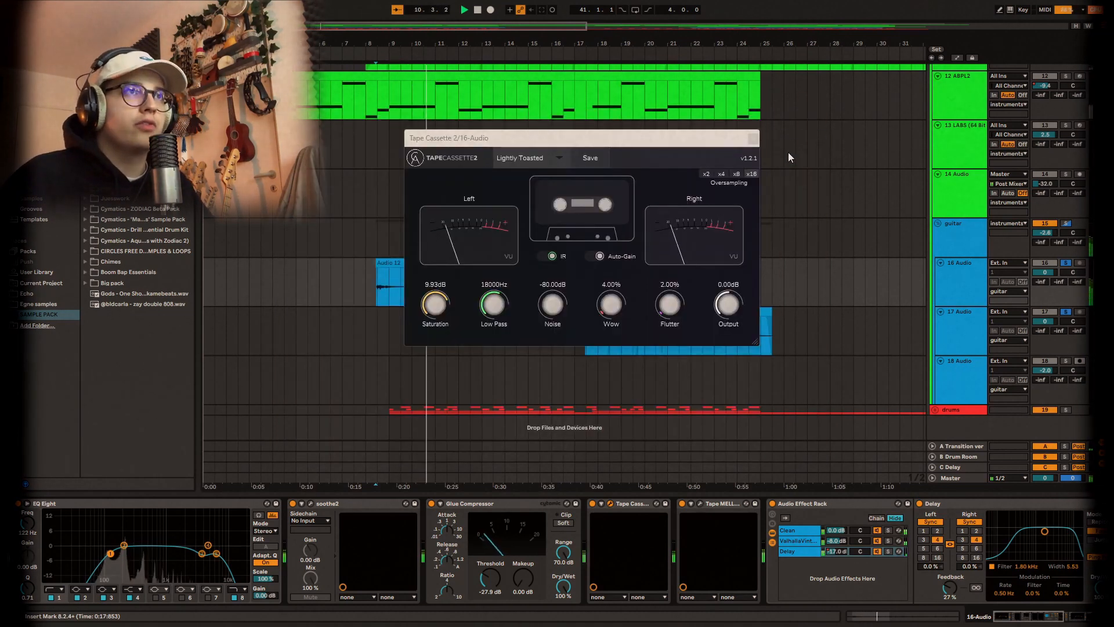
pyautogui.click(752, 139)
# Inspect the Concert Hall reverb settings and the Delay chain in the guitar's effect rack, and close the reverb window
pyautogui.moveTo(1018, 619); pyautogui.dragTo(1047, 620)
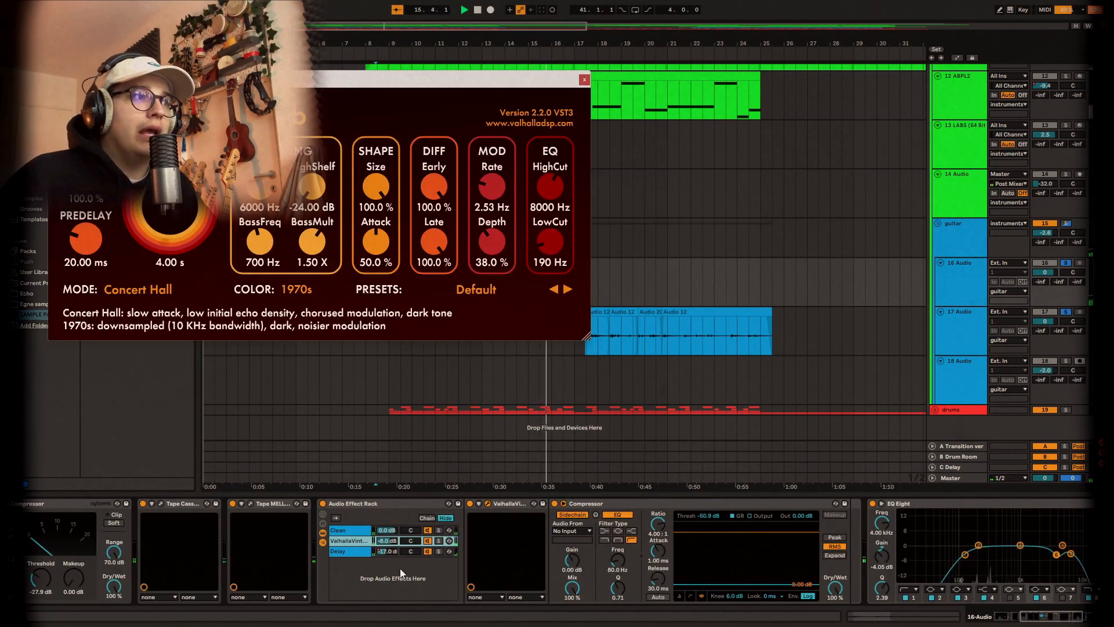
pyautogui.click(355, 552)
pyautogui.click(355, 542)
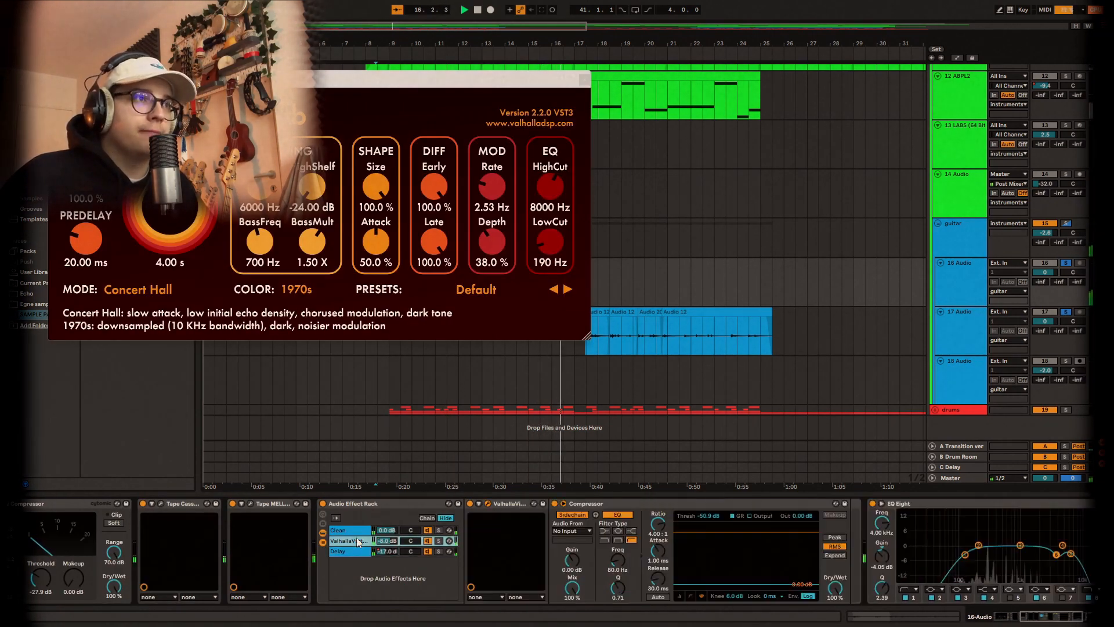
pyautogui.click(584, 79)
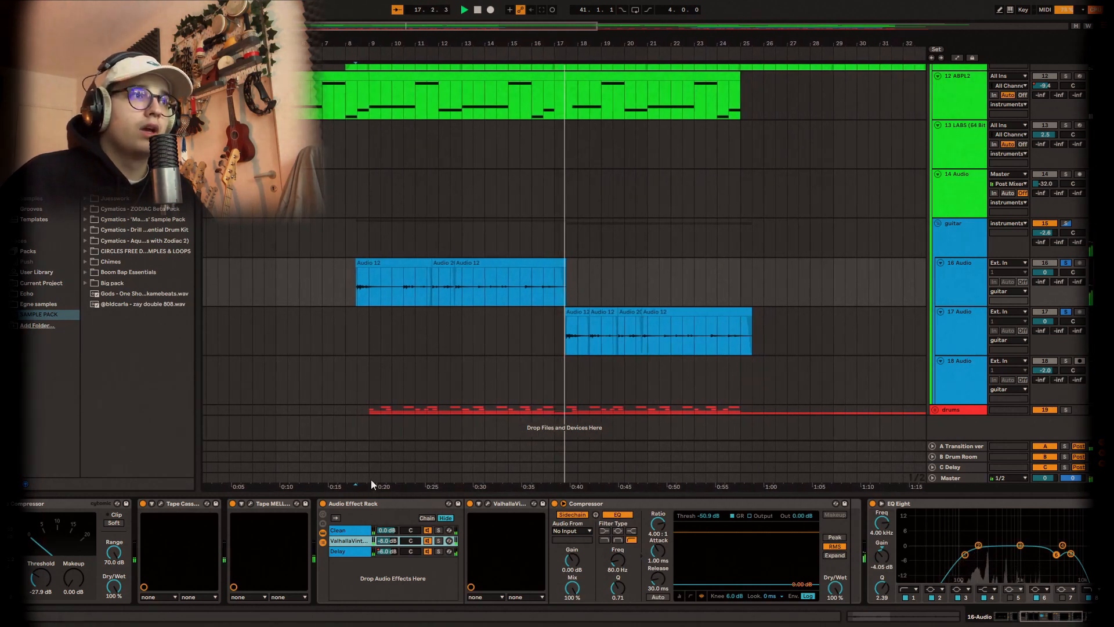
# Clear the guitar solos, stop playback, and show the 17 Audio track's effects
pyautogui.click(1067, 313)
pyautogui.press('space')
pyautogui.click(977, 329)
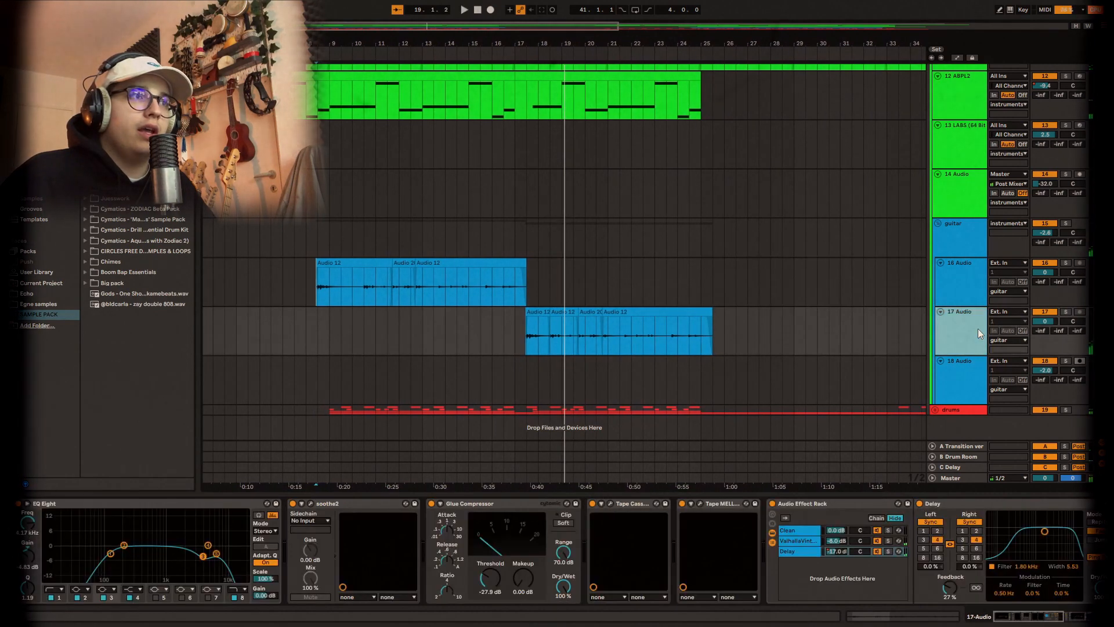
# Examine the PanCake2 panning curve on the 16 Audio track and close the plugin
pyautogui.click(1035, 619)
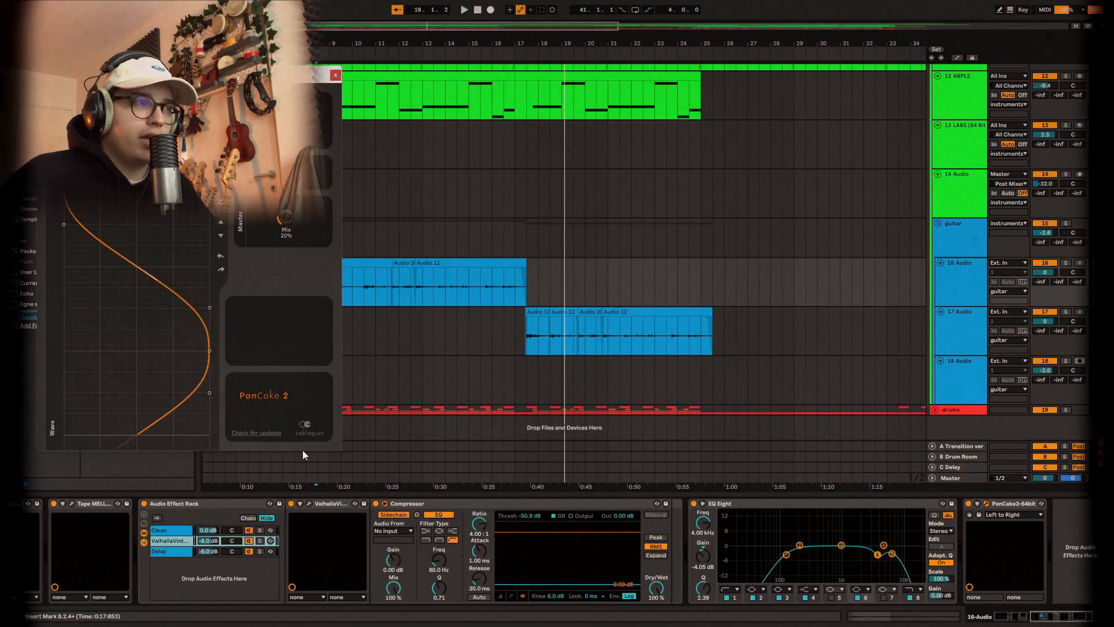
pyautogui.moveTo(293, 73); pyautogui.dragTo(678, 91)
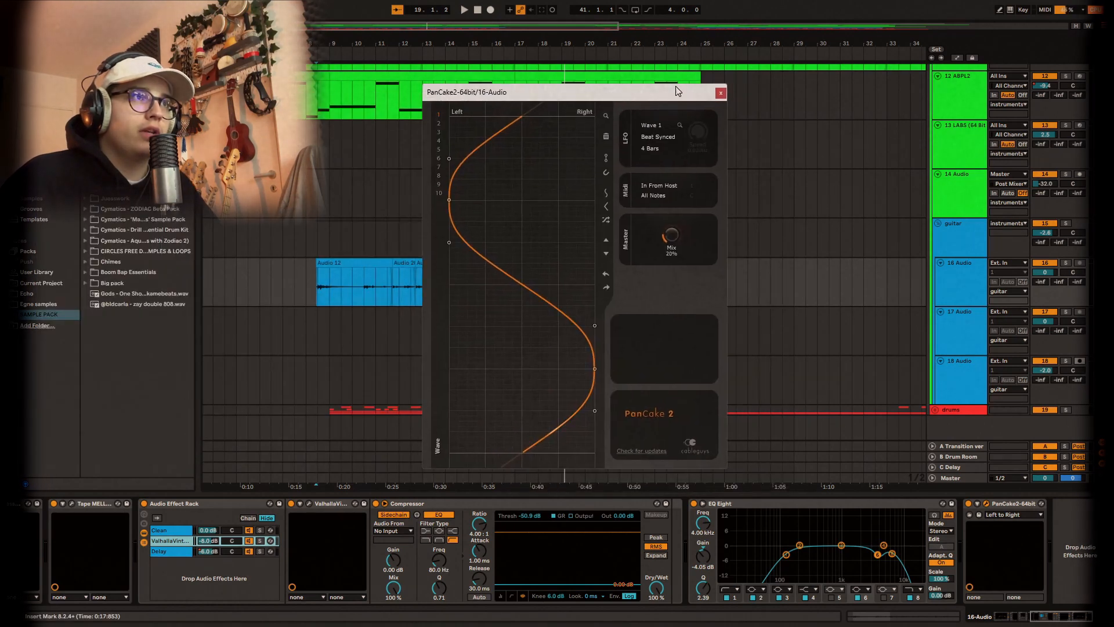
pyautogui.click(721, 94)
# Collapse the guitar group and expand the drums group to show the rimshot, kick, hat and foley tracks
pyautogui.press('w')
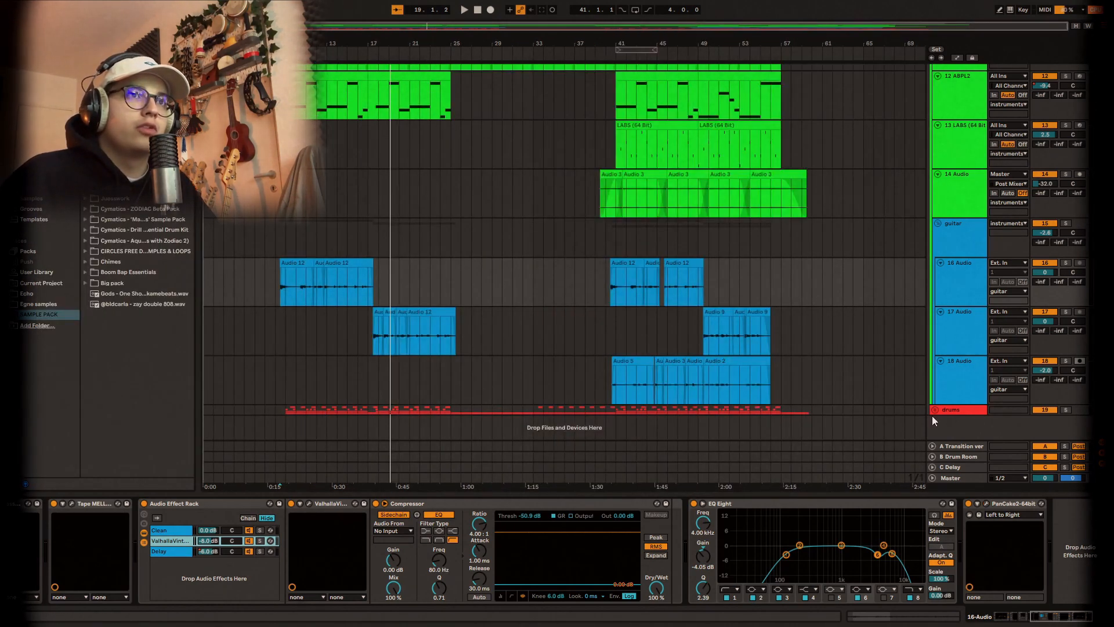
pyautogui.click(938, 223)
pyautogui.click(936, 233)
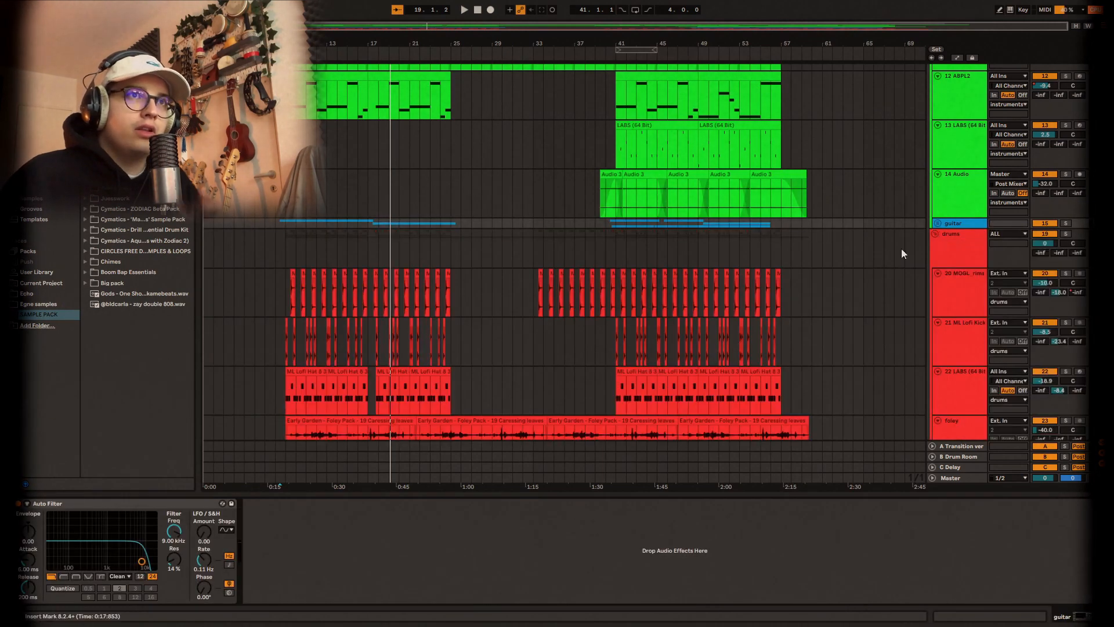
pyautogui.scroll(5, 284, 309)
pyautogui.scroll(-4, 302, 302)
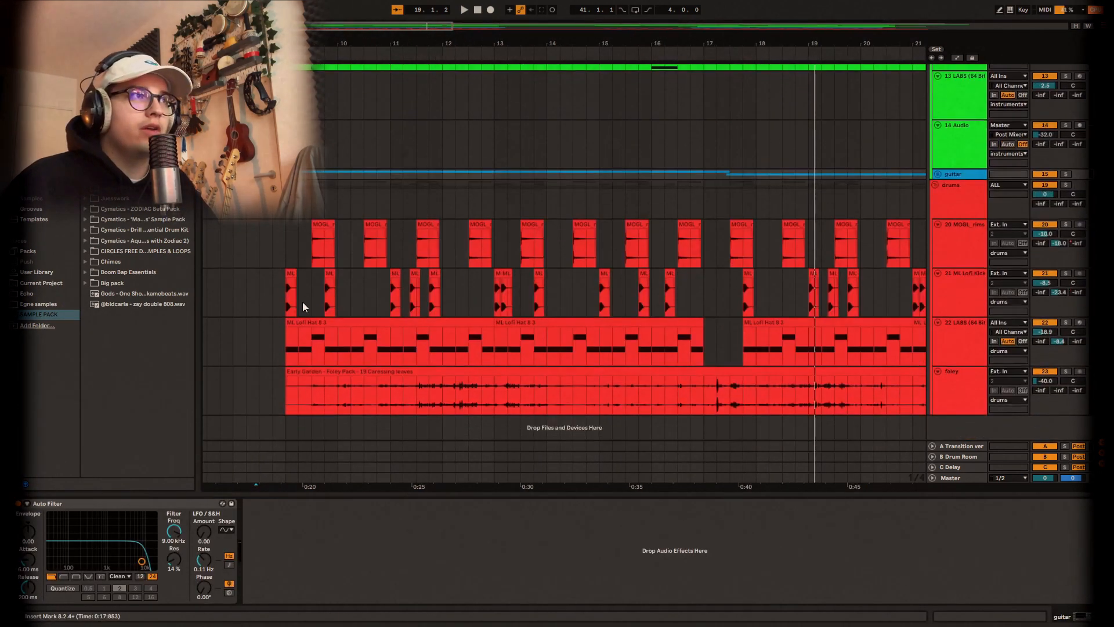
pyautogui.scroll(-2, 302, 302)
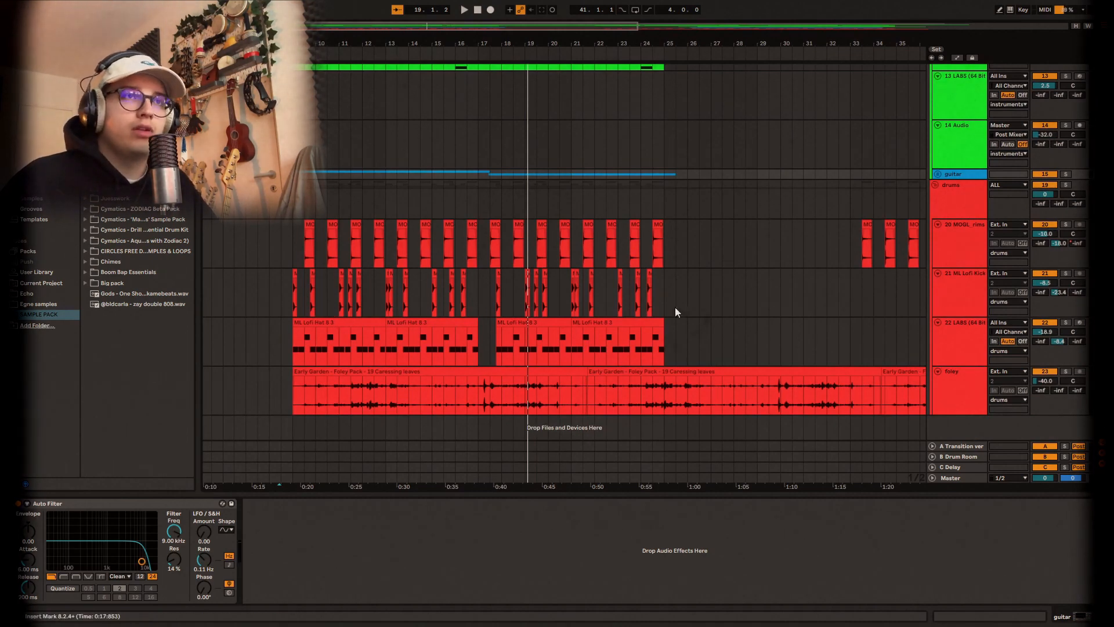
# Audition the soloed drums group from the first rimshot at bar 9.3, and stop playback
pyautogui.click(305, 247)
pyautogui.click(1065, 185)
pyautogui.press('space')
pyautogui.scroll(3, 749, 226)
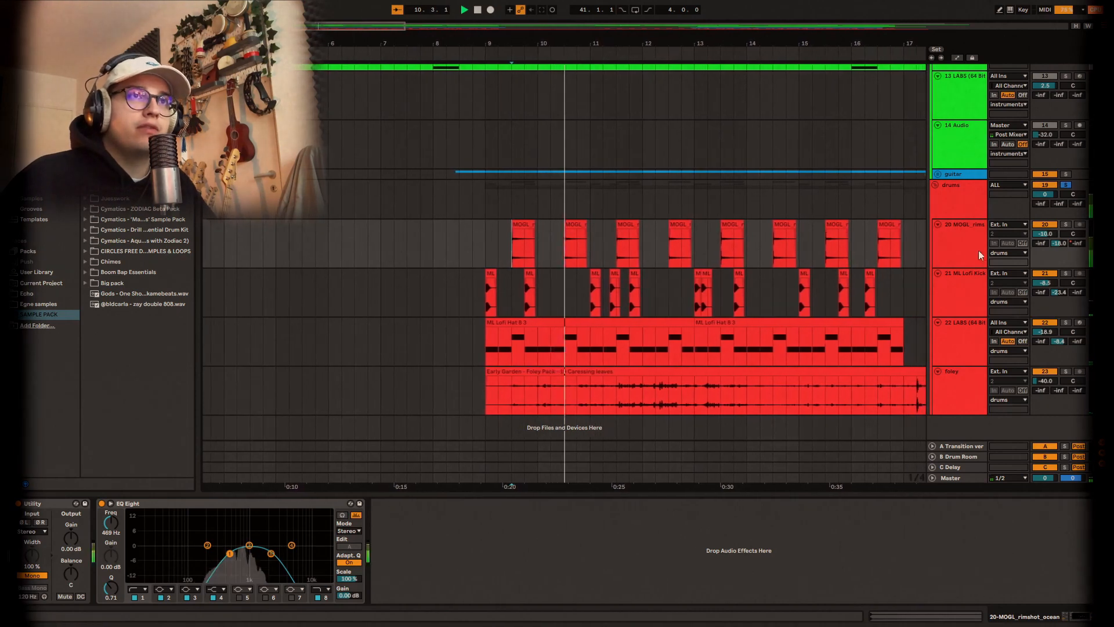
pyautogui.scroll(6, 587, 231)
pyautogui.press('space')
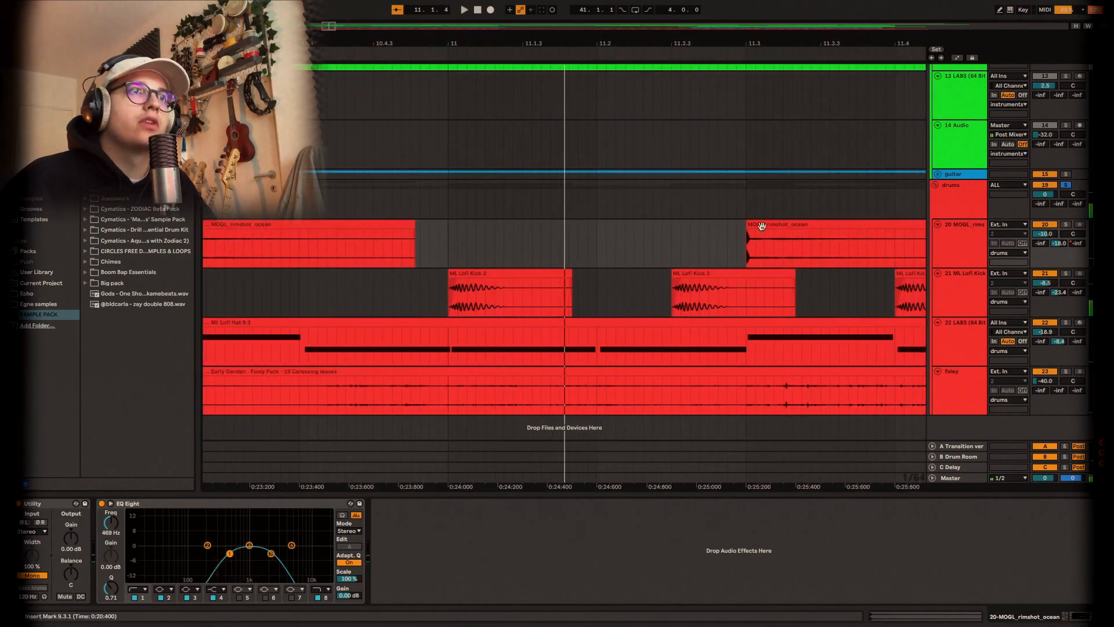
# Examine the waveform of the first MOGL rimshot clip in the clip view, and hide that view
pyautogui.click(796, 226)
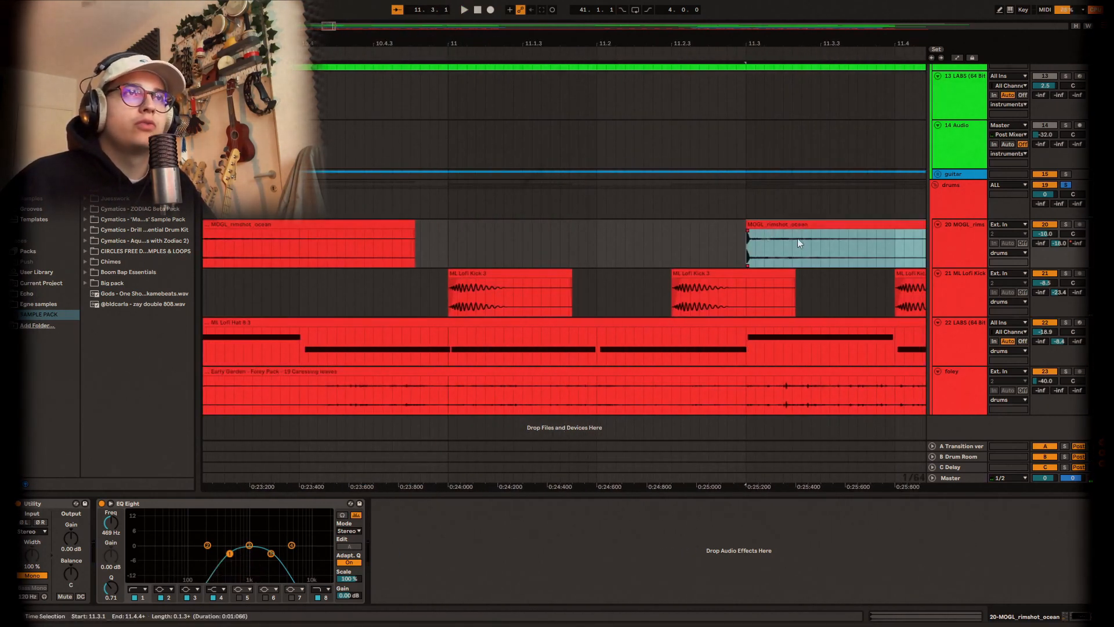
pyautogui.scroll(-5, 798, 243)
pyautogui.doubleClick(593, 226)
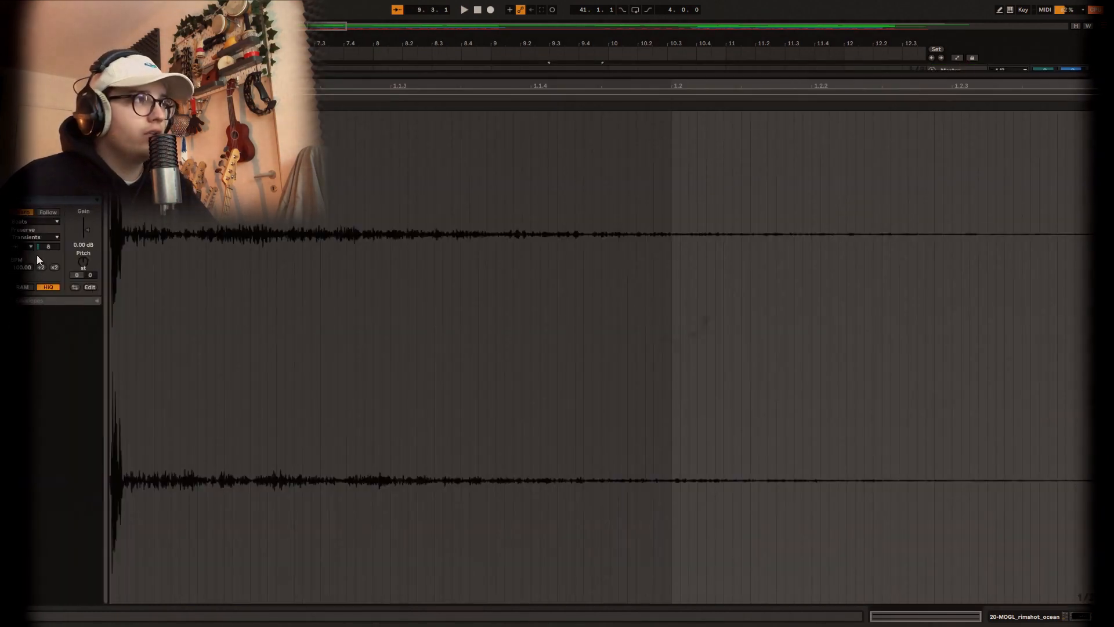
pyautogui.click(1105, 621)
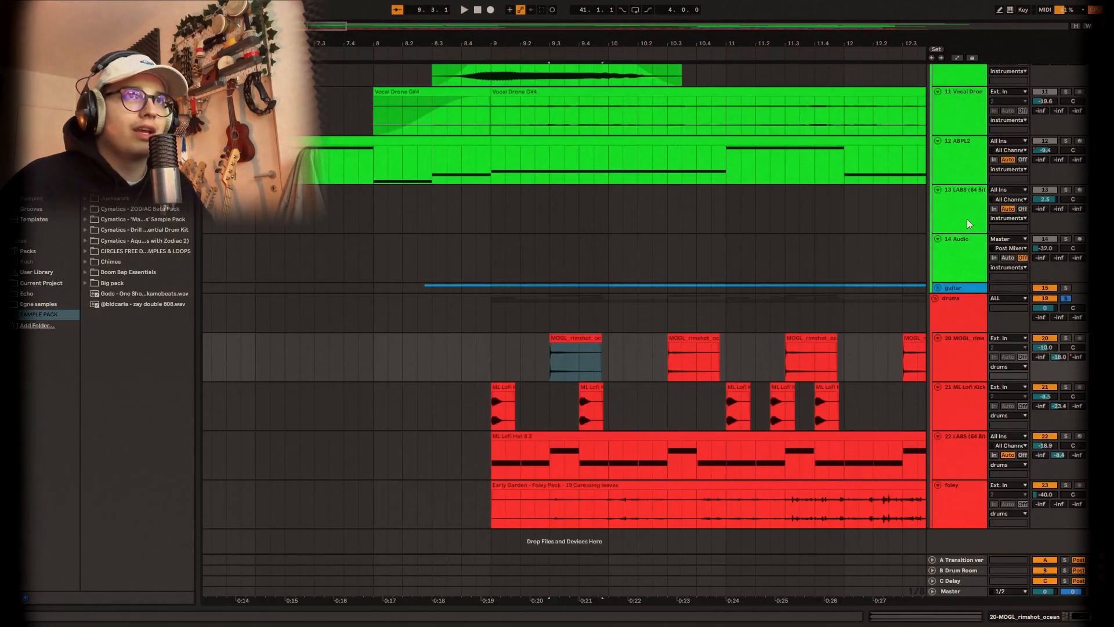
# Play the soloed drums again from bar 9 and bring up the ML Lofi Kick track
pyautogui.scroll(-3, 699, 209)
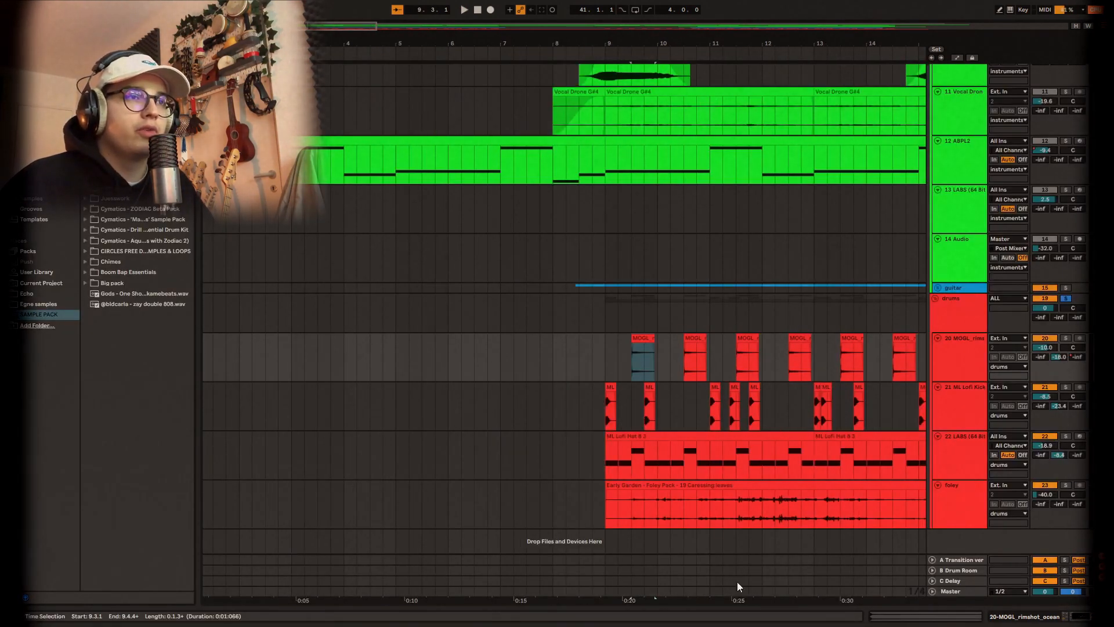
pyautogui.moveTo(869, 600); pyautogui.dragTo(781, 600)
pyautogui.click(1067, 387)
pyautogui.click(1067, 387)
pyautogui.click(1066, 299)
pyautogui.scroll(5, 492, 432)
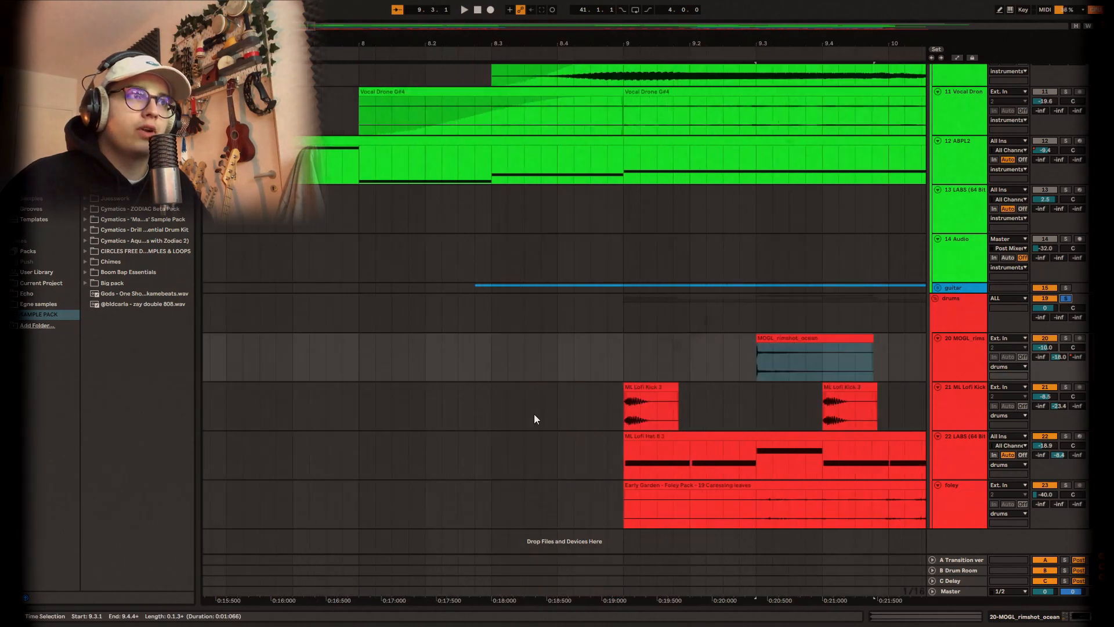
pyautogui.press('space')
pyautogui.scroll(-10, 628, 418)
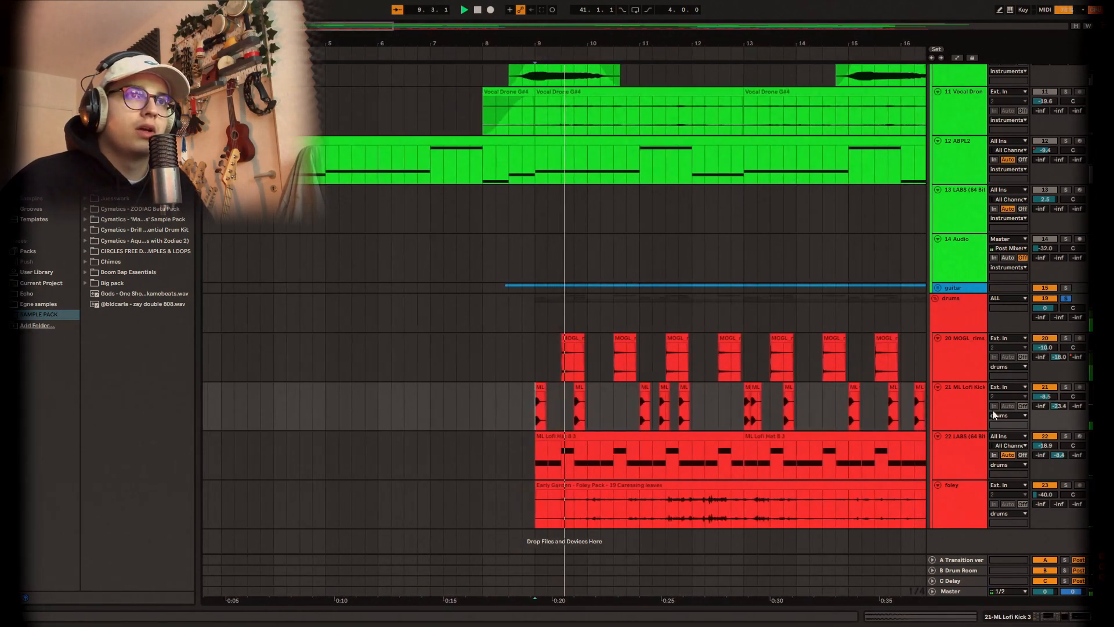
# Inspect the LABS Percussion instrument on the 22 LABS hi-hat track during playback, and close its window
pyautogui.doubleClick(965, 437)
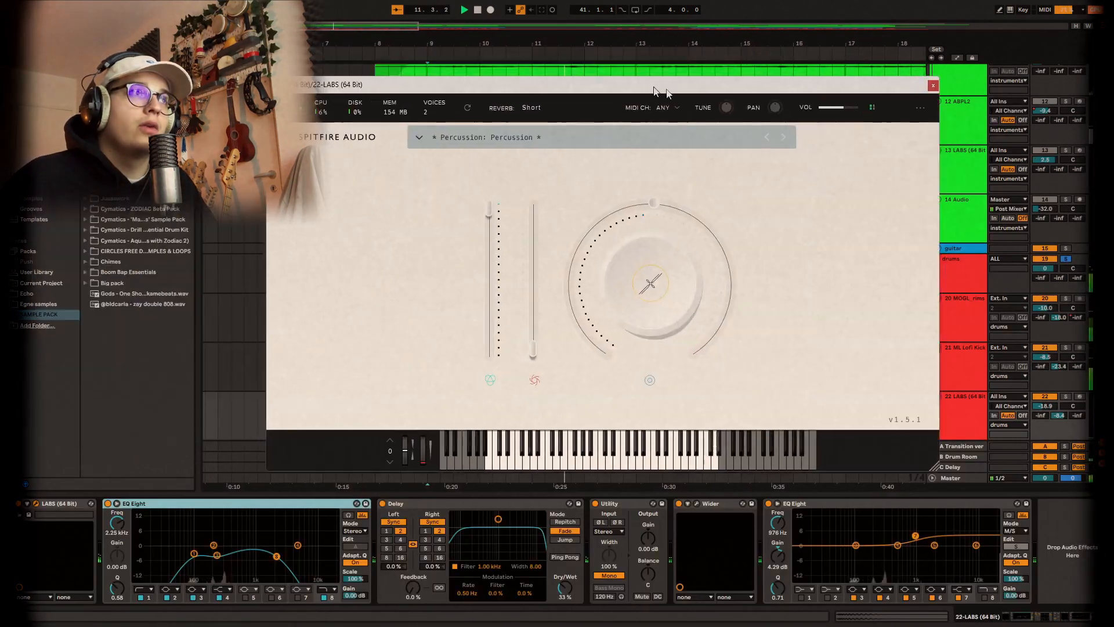
pyautogui.moveTo(637, 88); pyautogui.dragTo(605, 110)
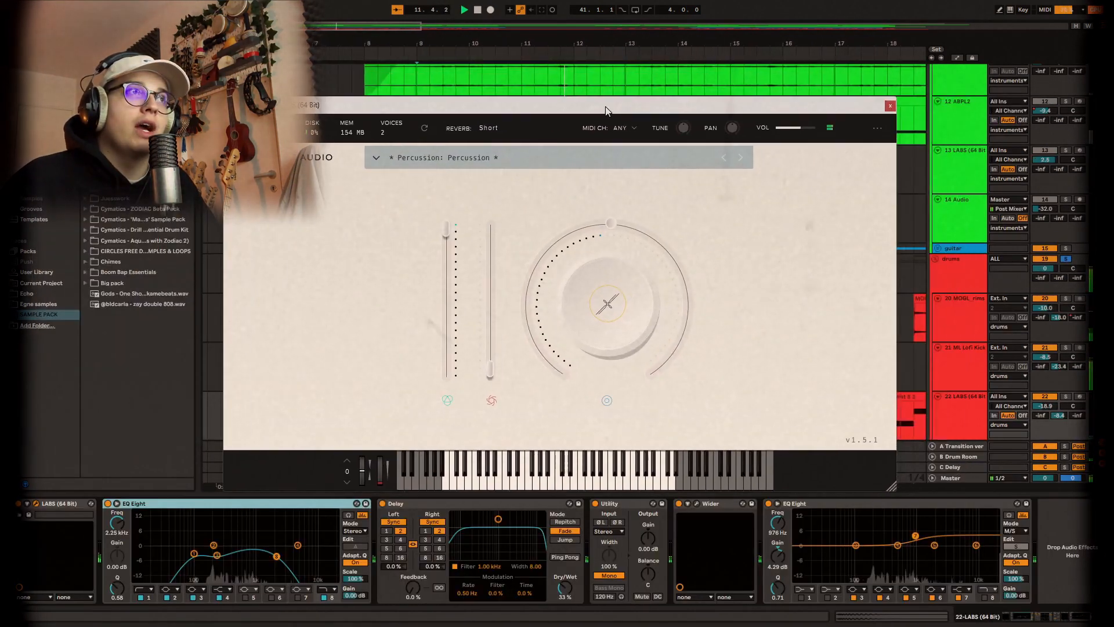
pyautogui.click(890, 107)
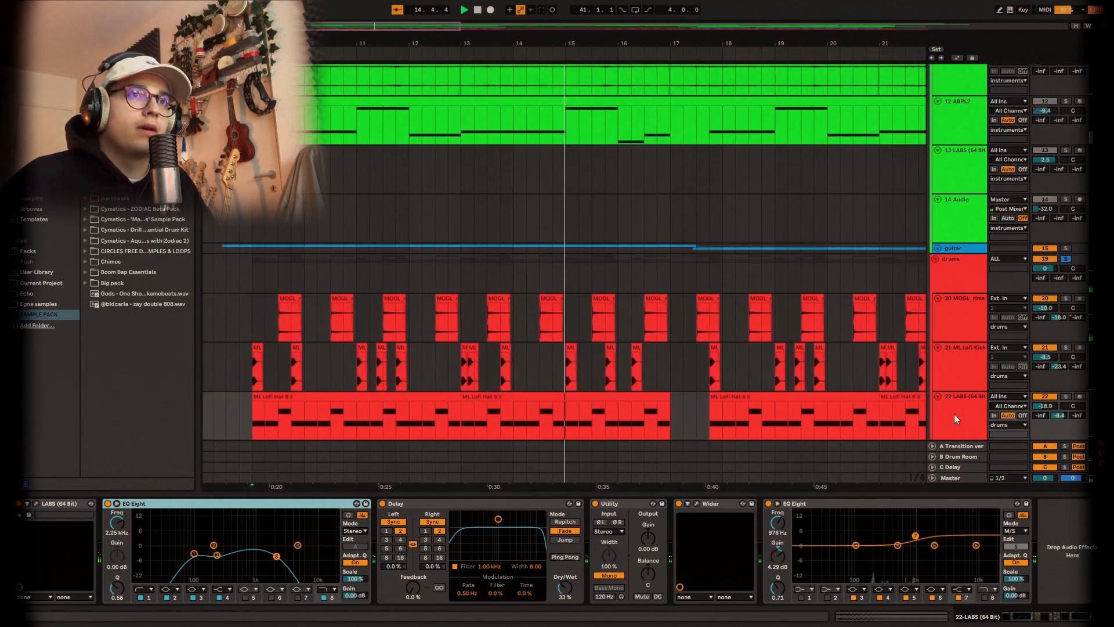
# Examine the effects on the foley and MOGL rimshot tracks, and play the soloed drums again from bar 9
pyautogui.scroll(-3, 967, 406)
pyautogui.click(960, 389)
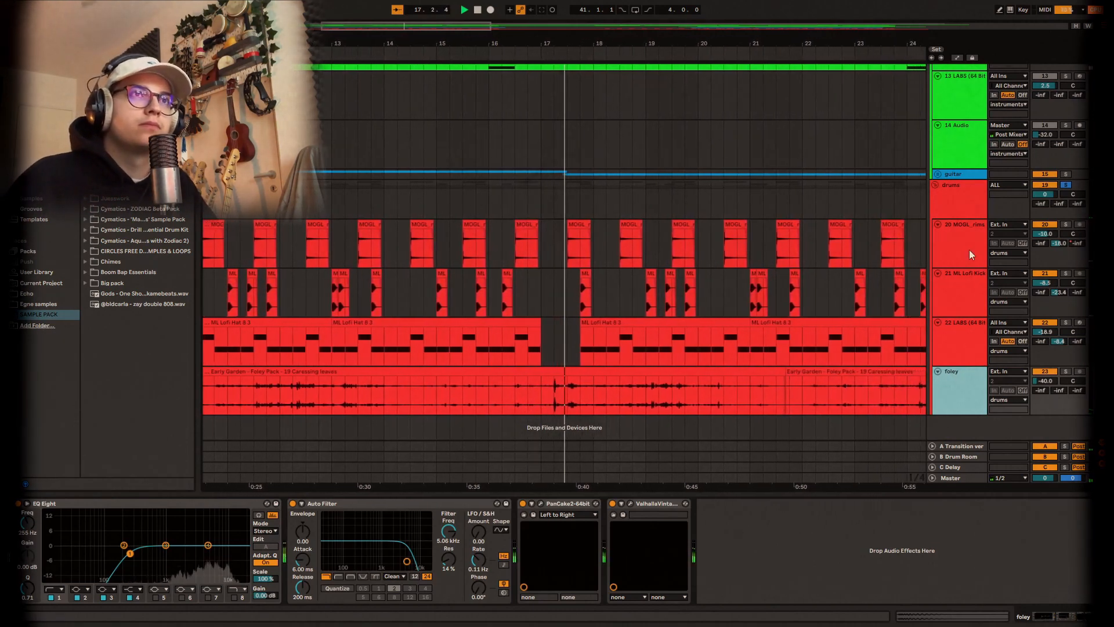
pyautogui.click(986, 245)
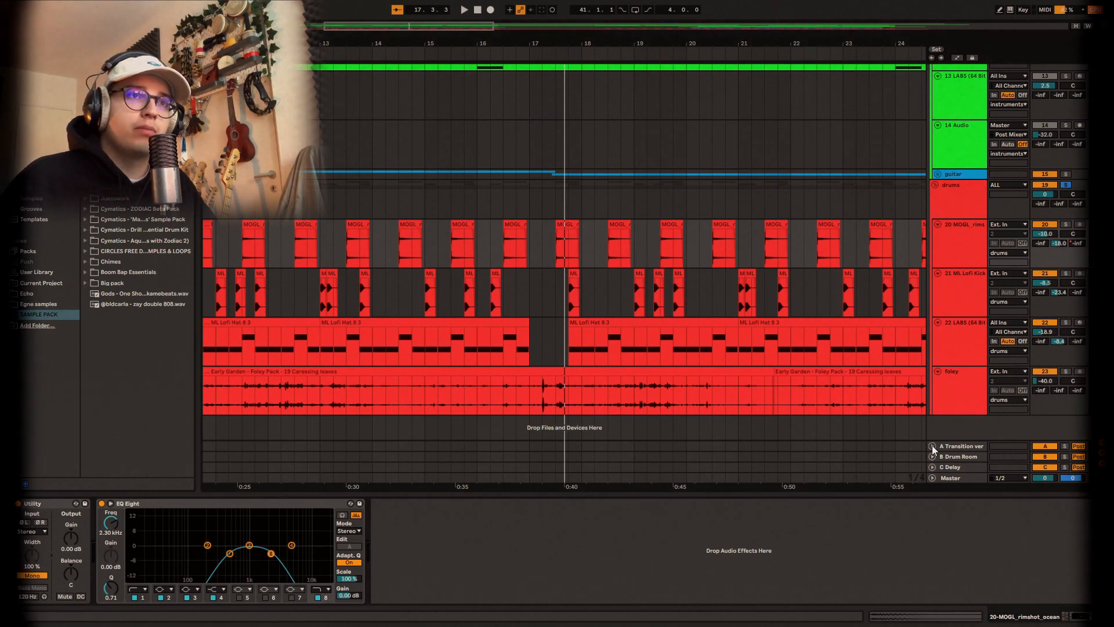
pyautogui.press('space')
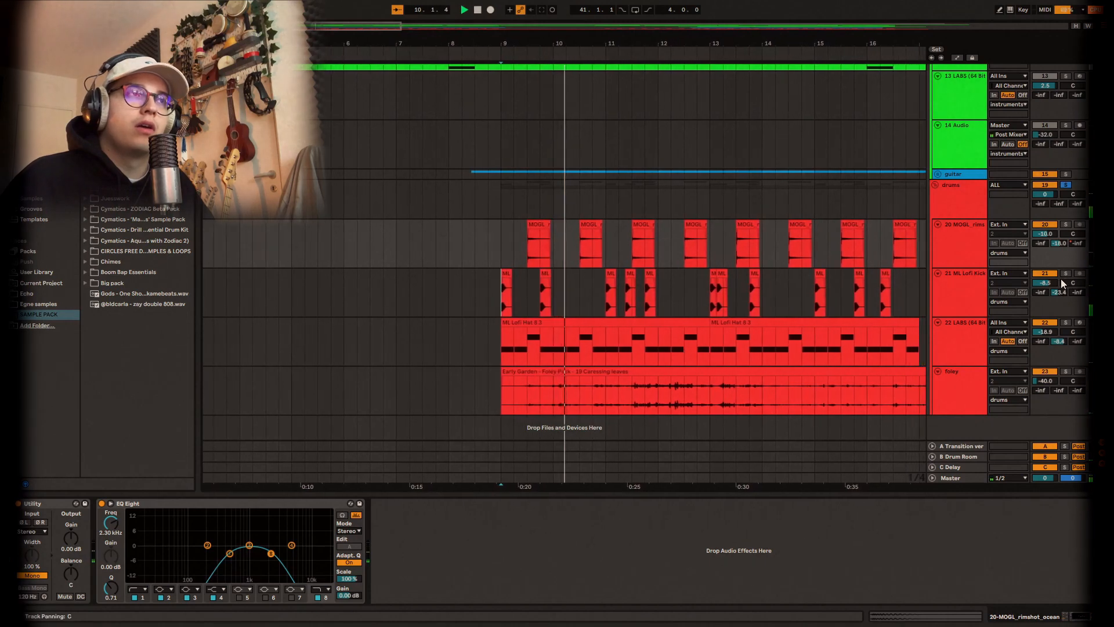
# Inspect the ML Lofi Kick track's effects during playback, including the Rare program equalizer and the first EQ Eight band
pyautogui.click(972, 288)
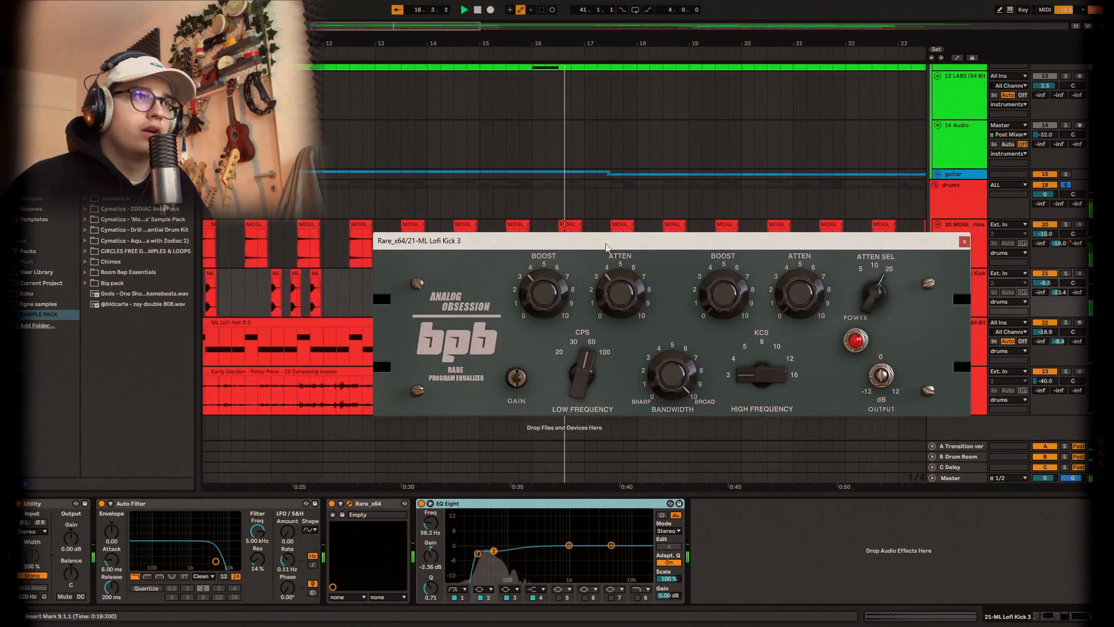
pyautogui.moveTo(604, 244); pyautogui.dragTo(529, 222)
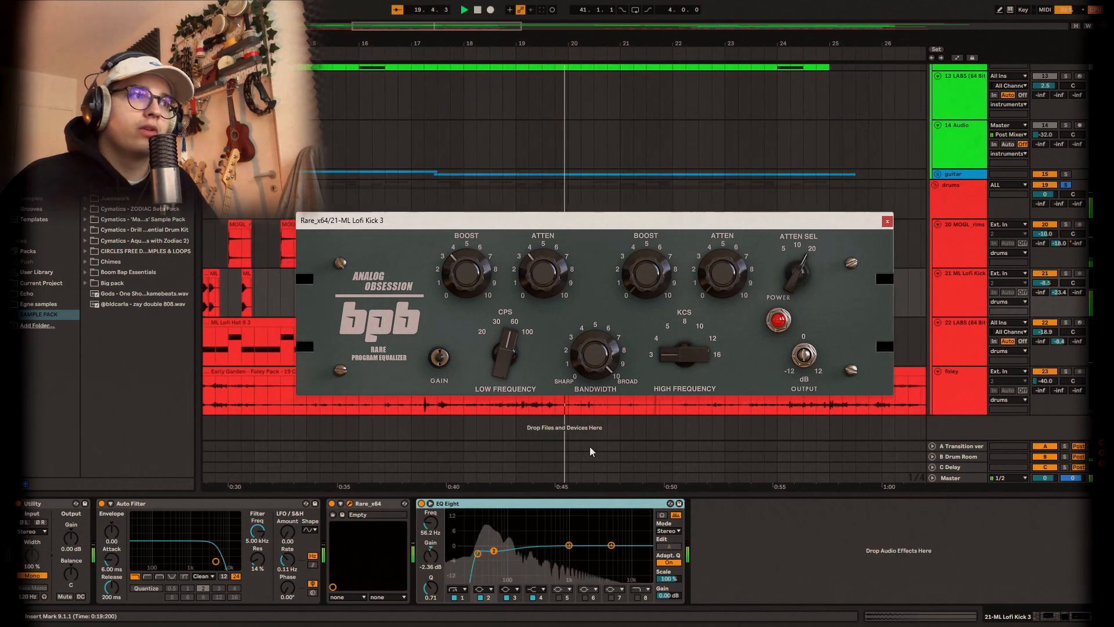
pyautogui.click(887, 221)
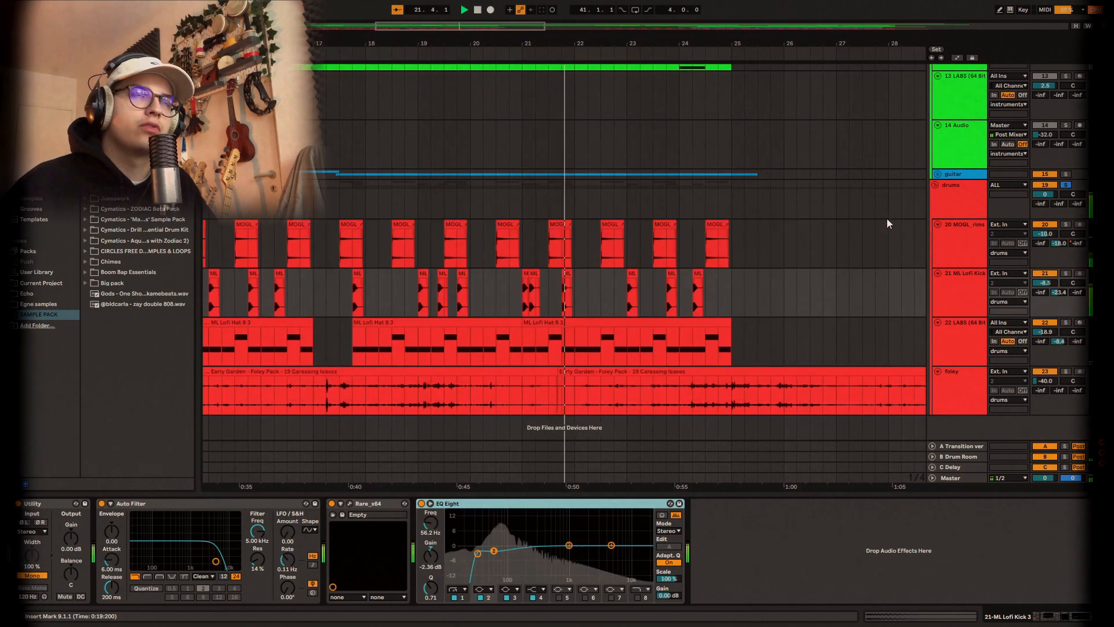
pyautogui.click(478, 553)
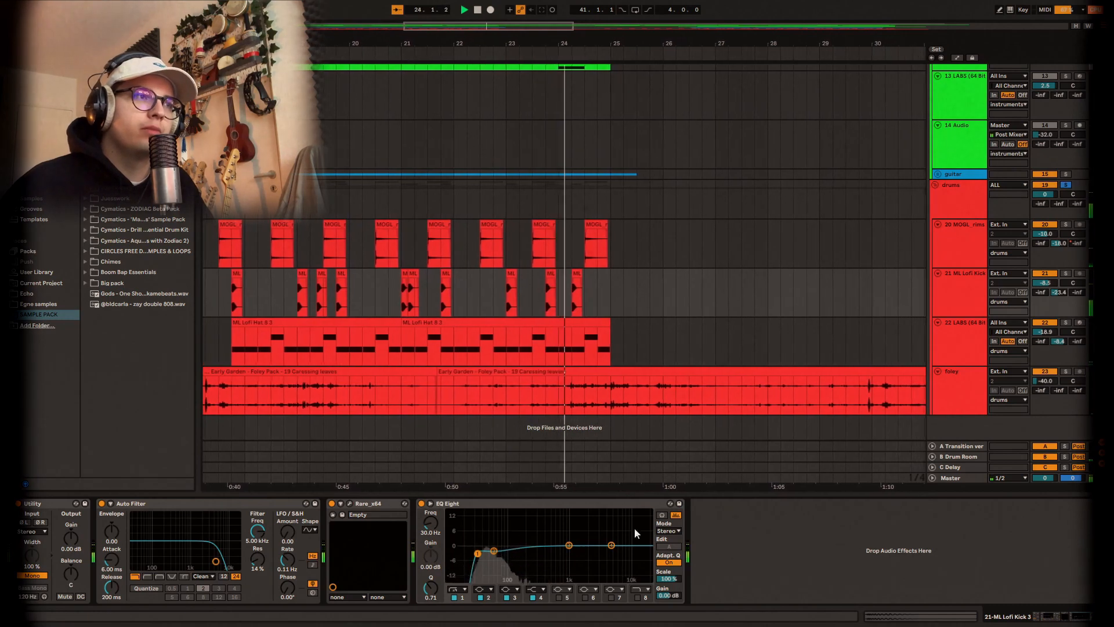
# Inspect the PanCake and ValhallaVintageVerb effects on the foley track, and close their windows
pyautogui.scroll(-3, 527, 298)
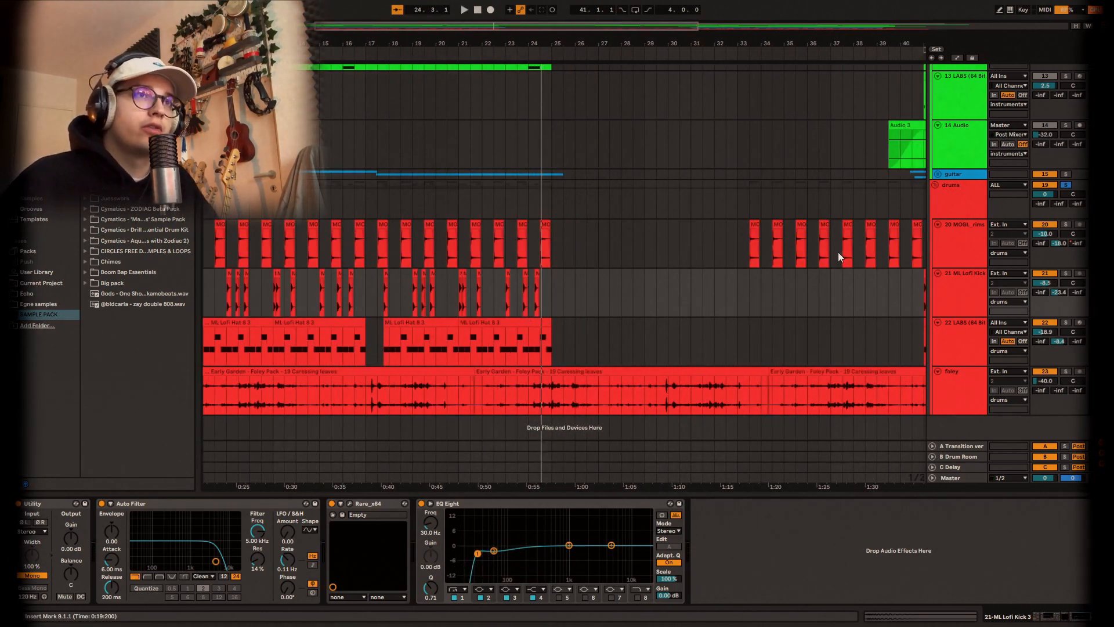
pyautogui.scroll(-3, 760, 286)
pyautogui.click(949, 394)
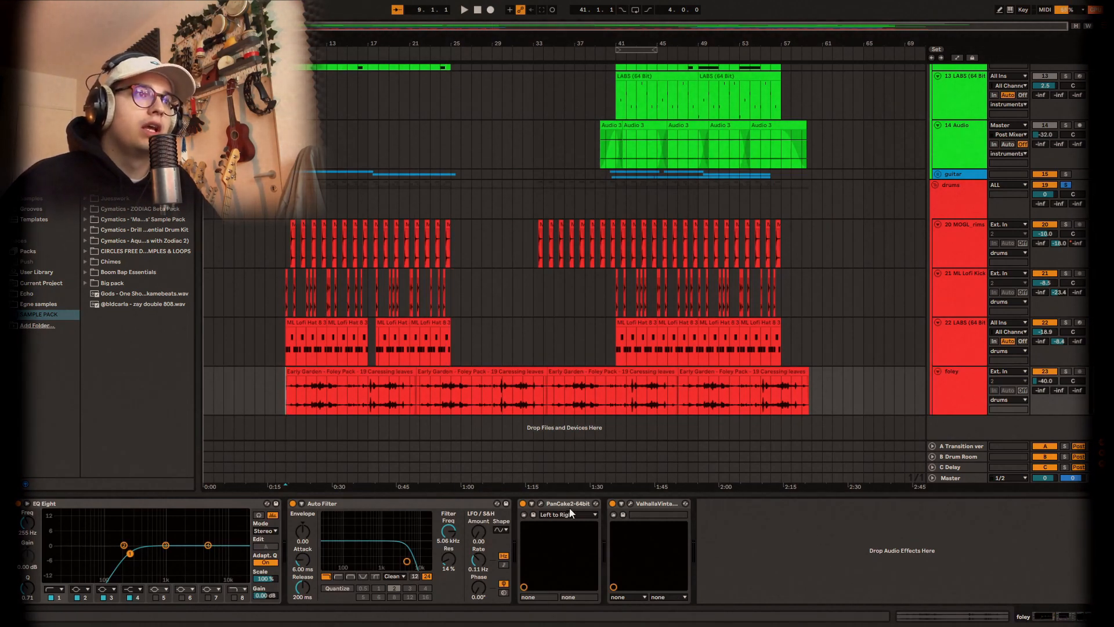
pyautogui.click(541, 503)
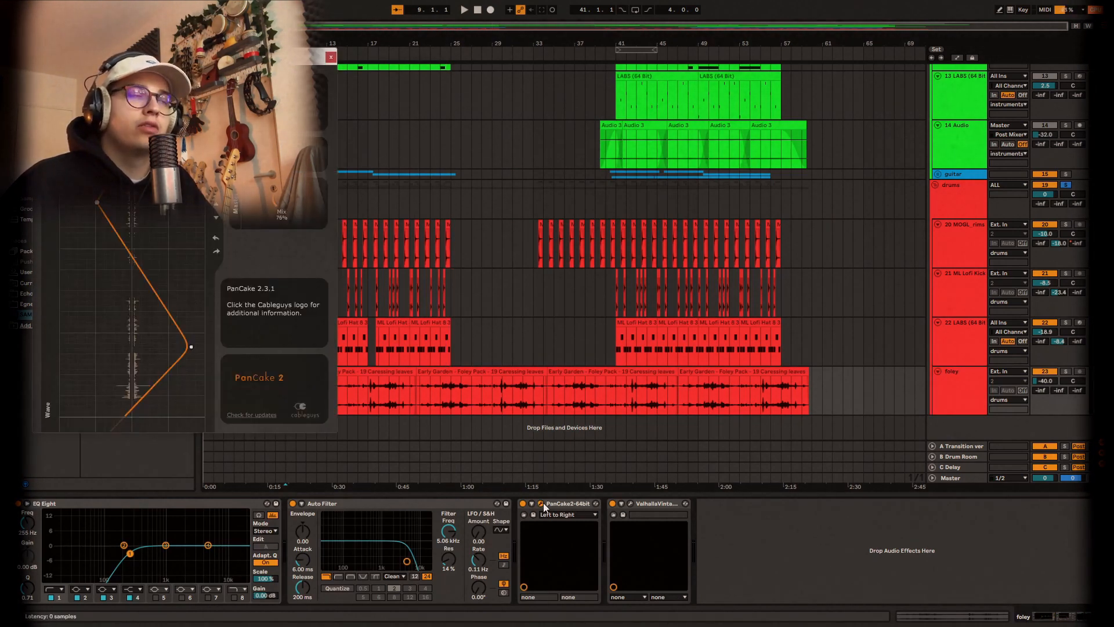
pyautogui.click(543, 503)
pyautogui.click(628, 503)
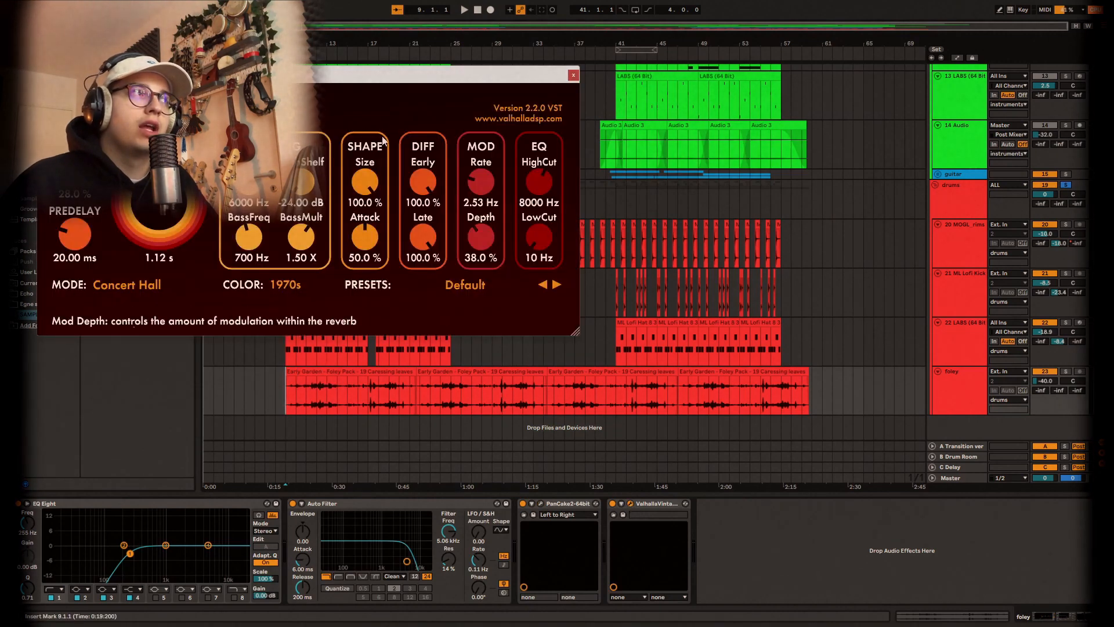
pyautogui.moveTo(333, 87); pyautogui.dragTo(606, 109)
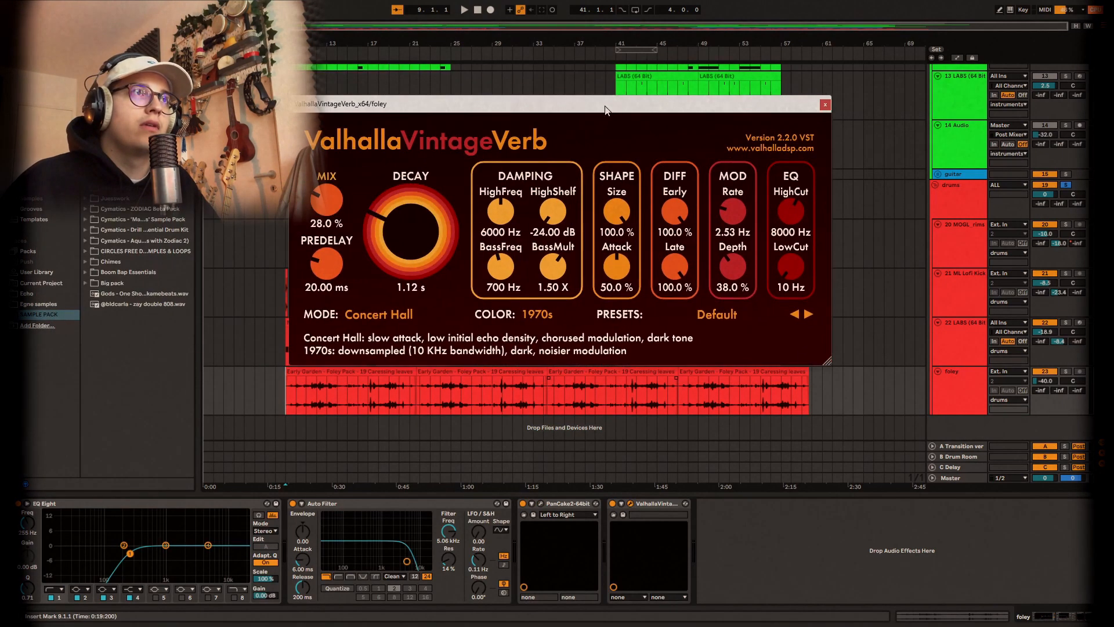
pyautogui.click(825, 105)
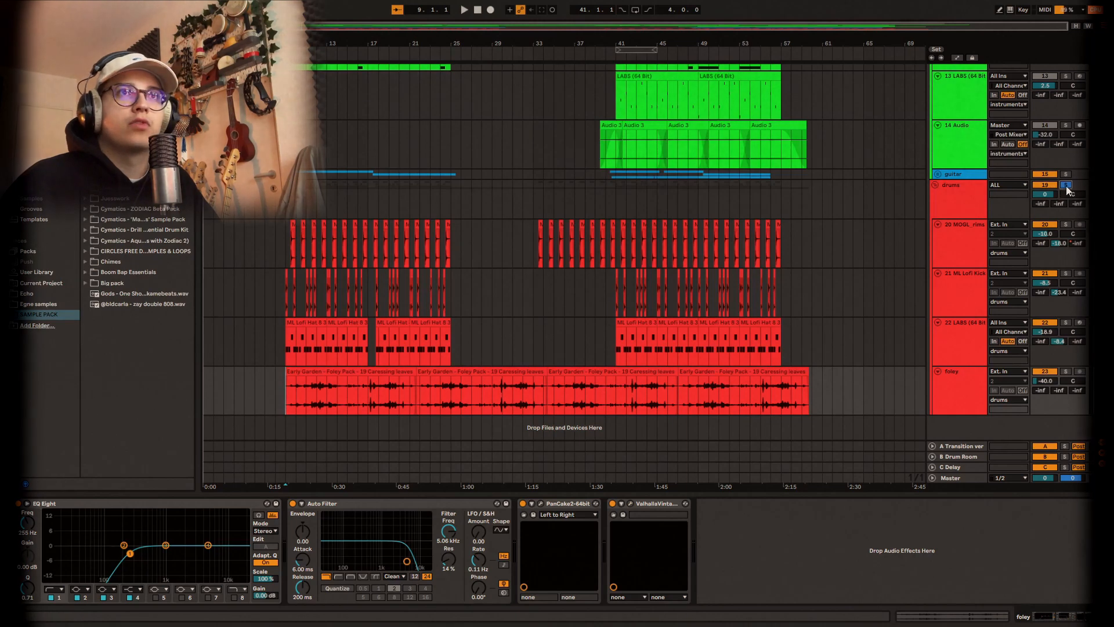
# Take the drums group out of solo and play the full arrangement from bar 24
pyautogui.scroll(10, 410, 365)
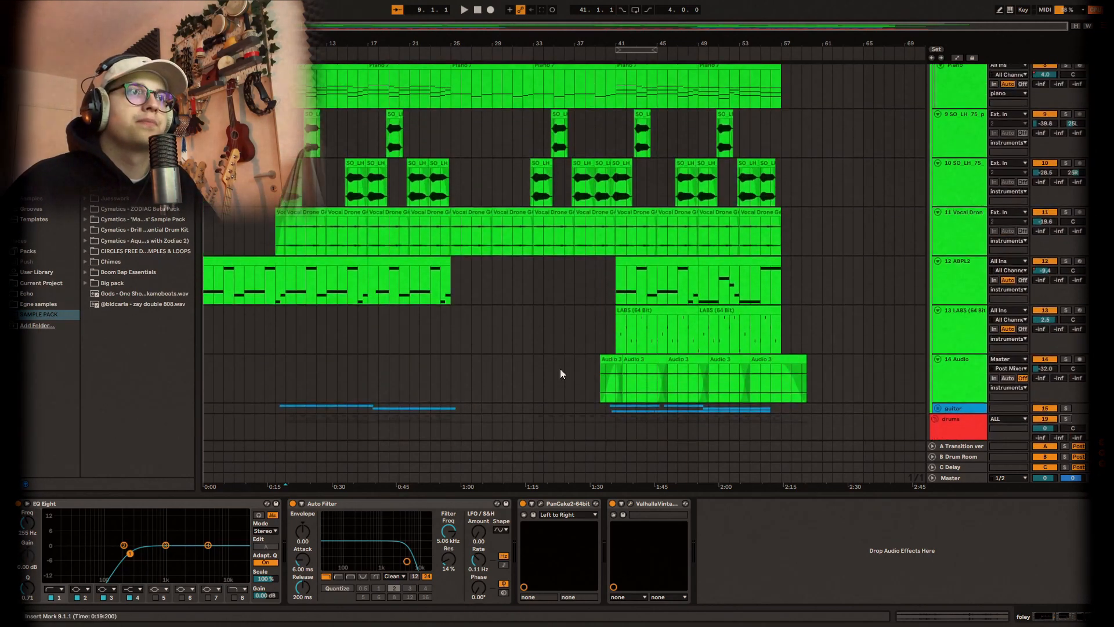
pyautogui.click(438, 192)
pyautogui.press('space')
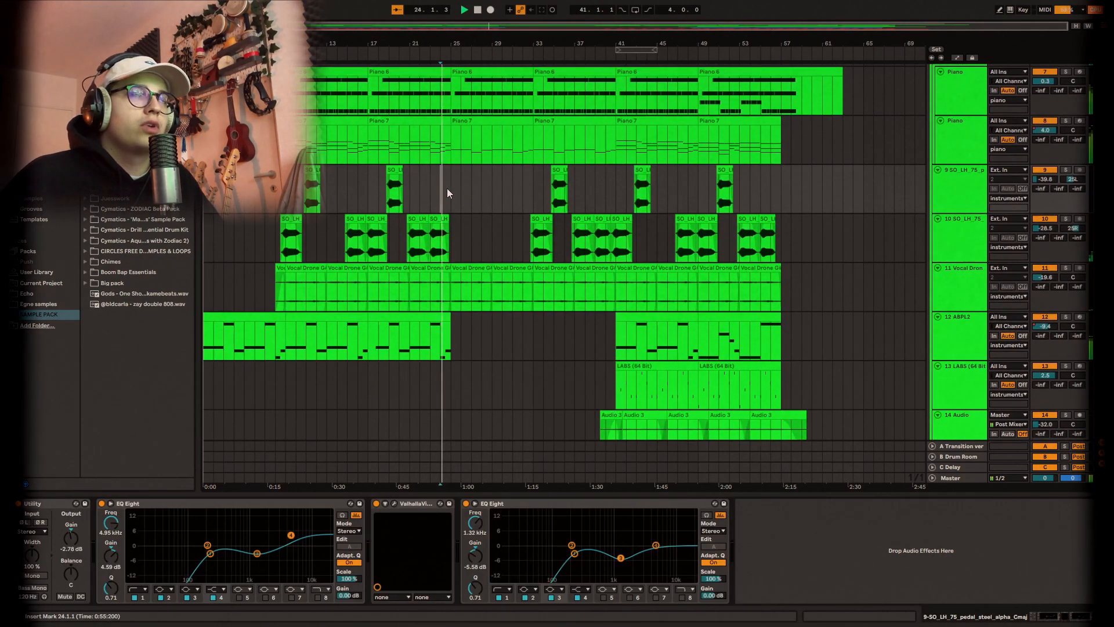
# Examine which melodic, guitar and drum layers play through the section between bars 25 and 34 during playback
pyautogui.scroll(-4, 484, 270)
pyautogui.scroll(-2, 482, 269)
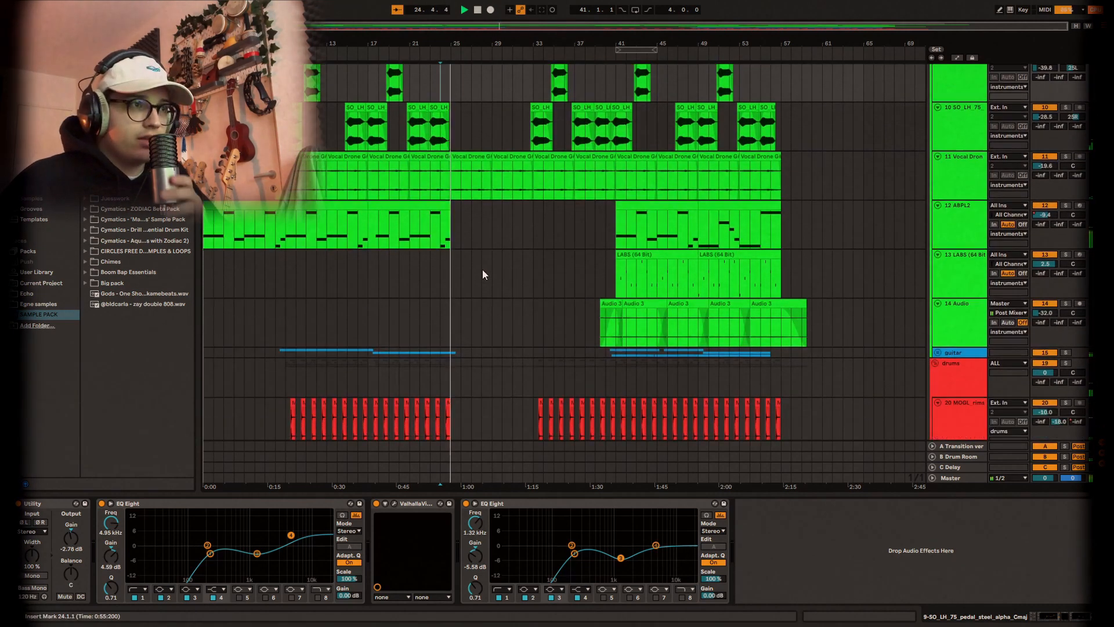
pyautogui.scroll(-2, 482, 269)
pyautogui.scroll(-7, 483, 269)
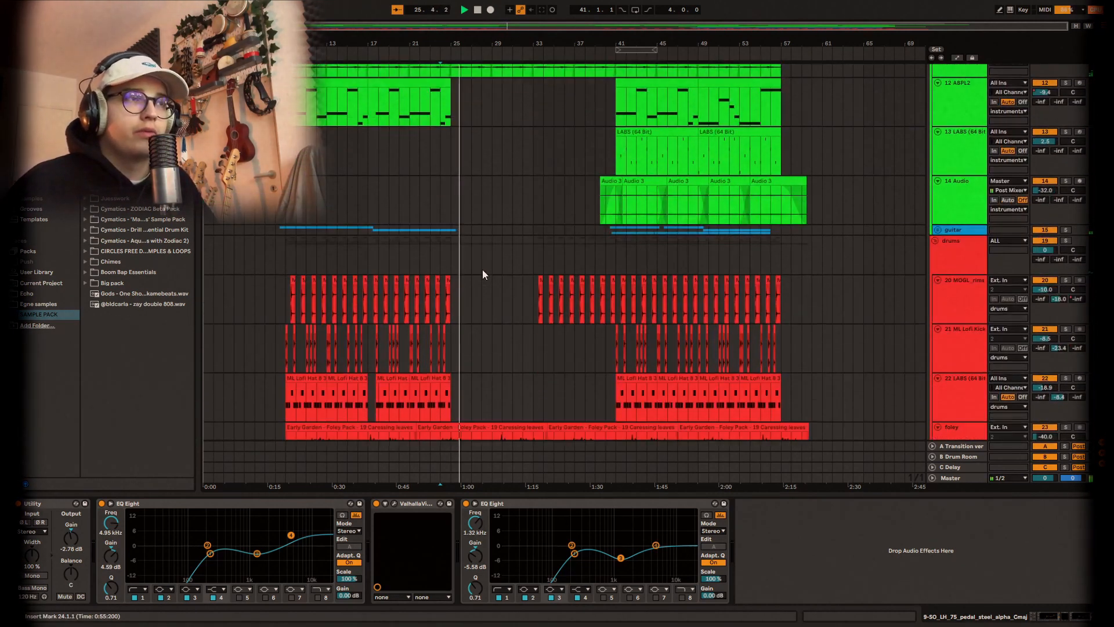
pyautogui.scroll(1, 473, 367)
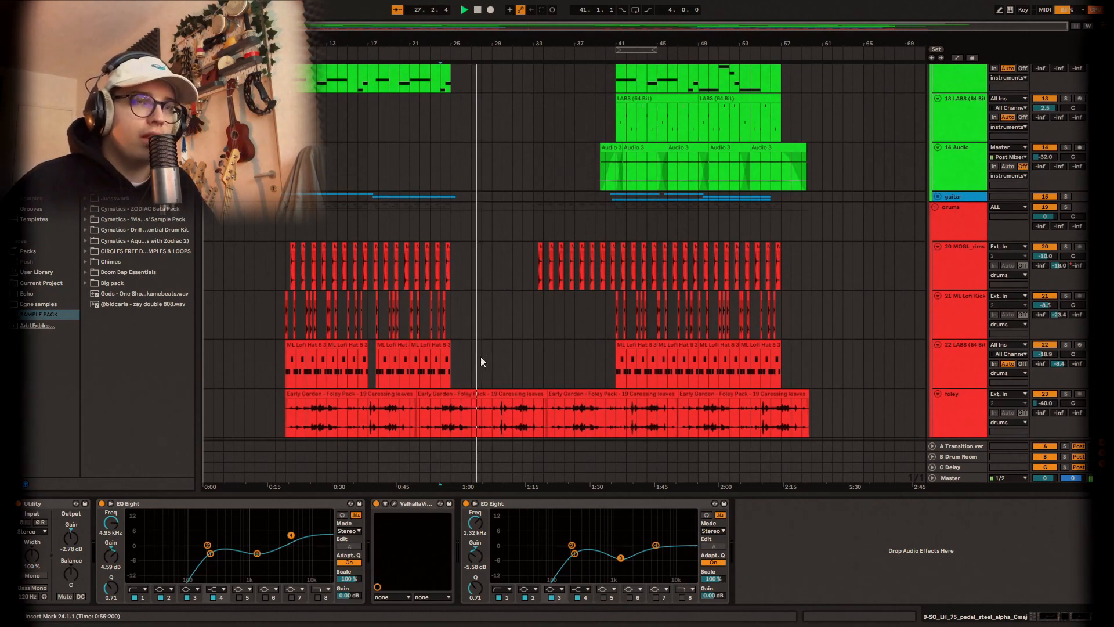
pyautogui.scroll(9, 513, 322)
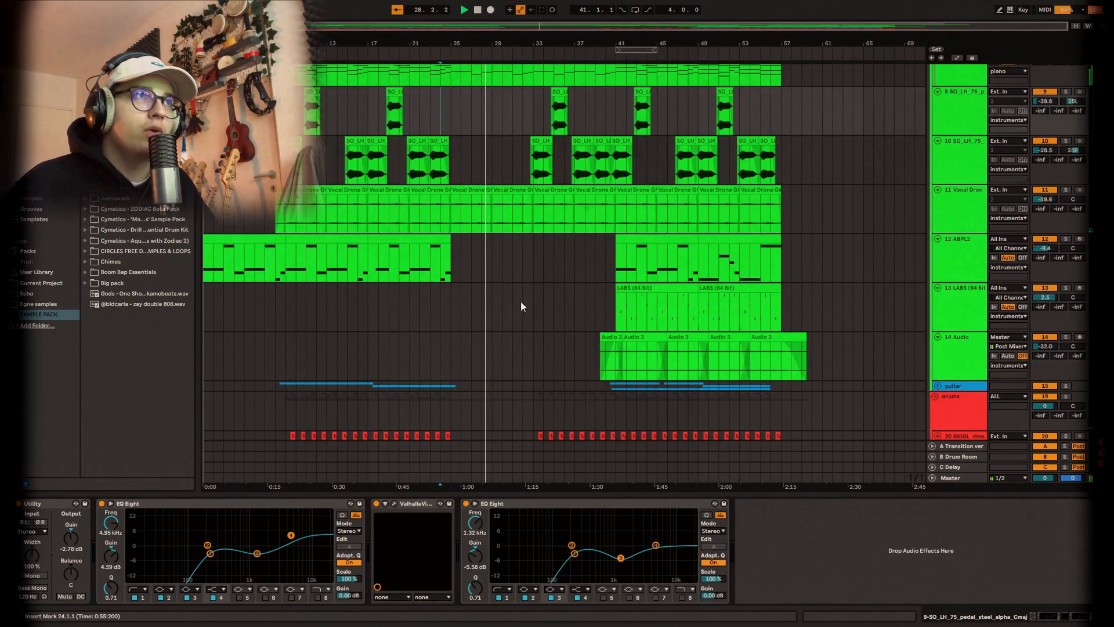
pyautogui.scroll(5, 482, 197)
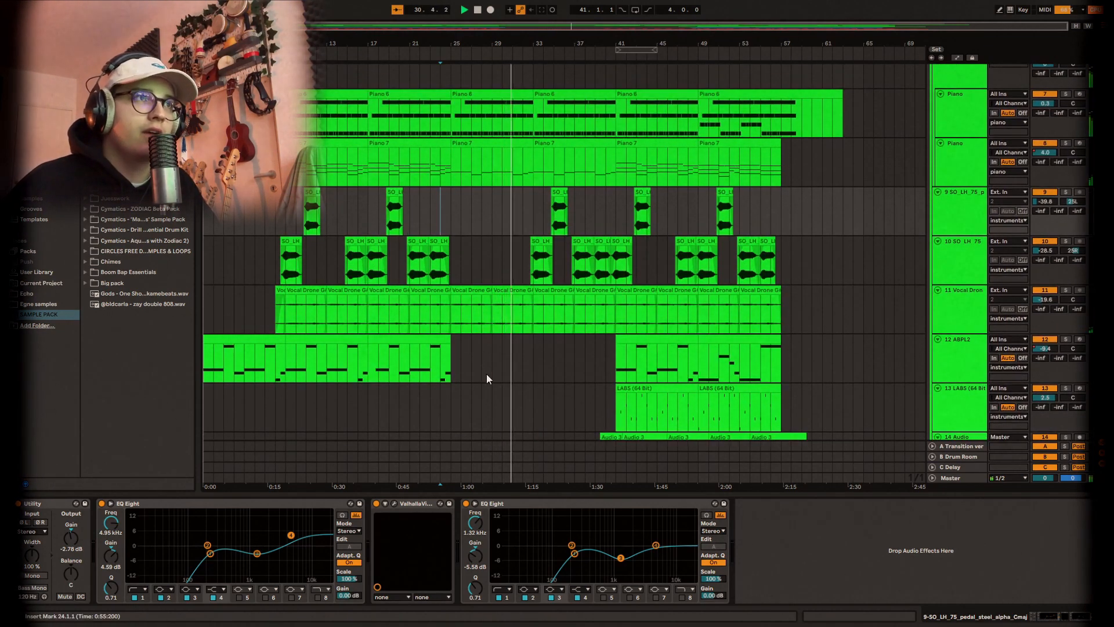
pyautogui.scroll(-8, 603, 370)
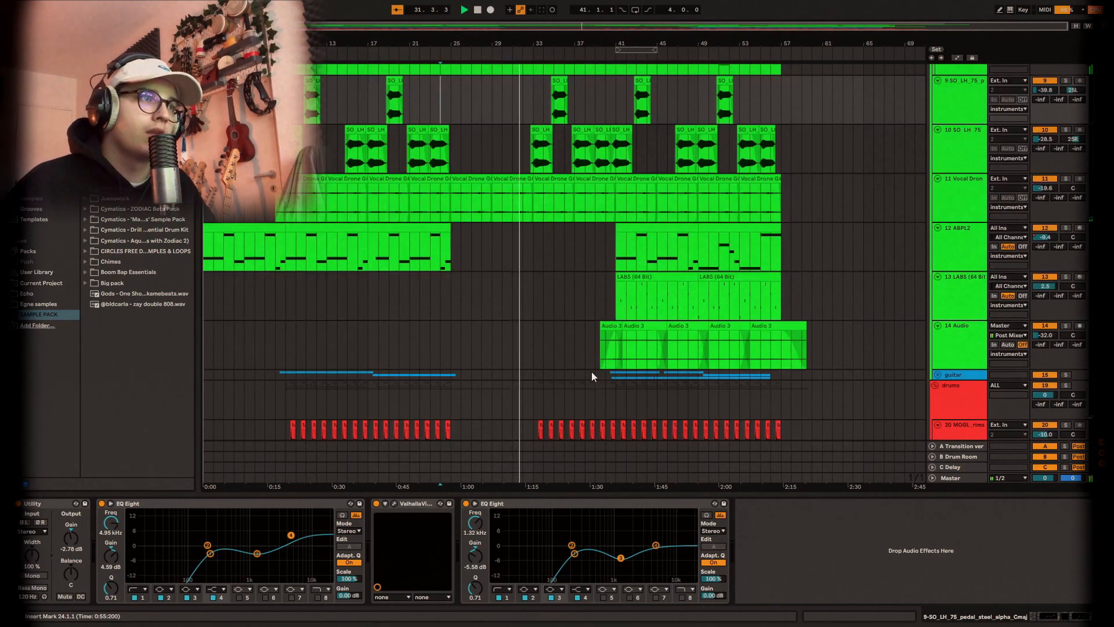
pyautogui.scroll(-3, 592, 374)
pyautogui.scroll(3, 595, 376)
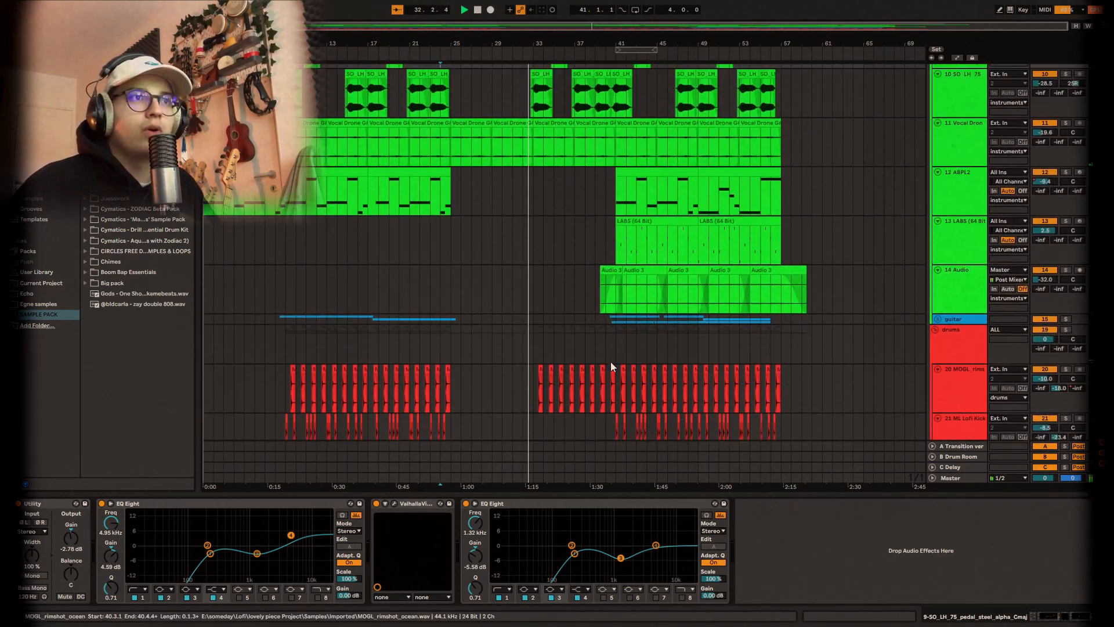
pyautogui.scroll(1, 571, 232)
pyautogui.scroll(8, 571, 237)
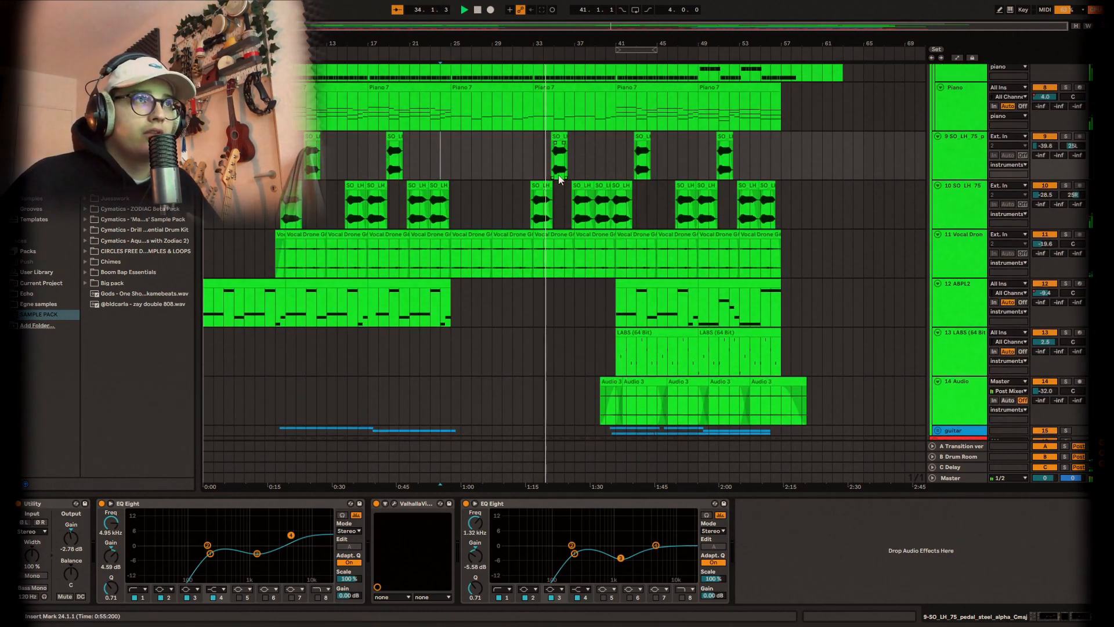
pyautogui.scroll(-15, 566, 181)
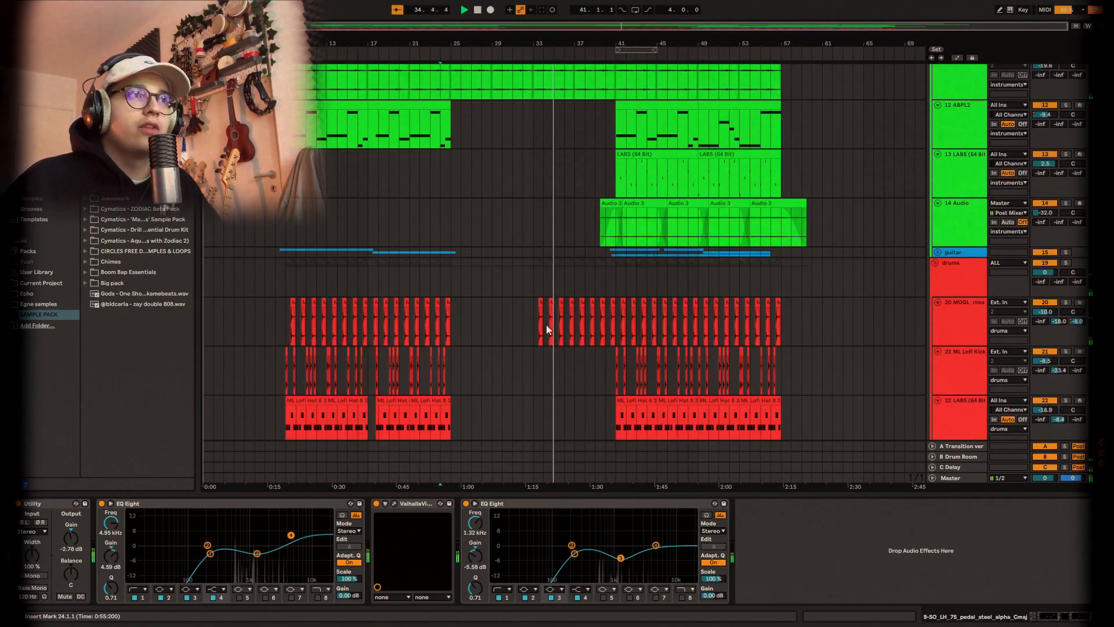
# Check the delay send on the MOGL rimshot track and play the arrangement from bar 33
pyautogui.click(535, 325)
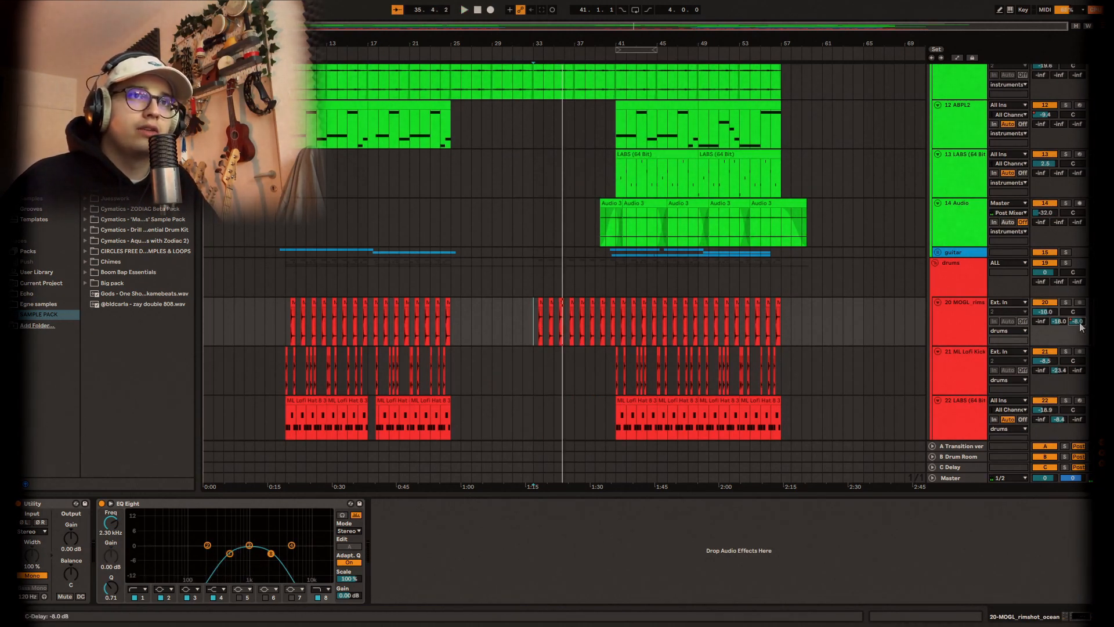
pyautogui.scroll(3, 542, 326)
pyautogui.click(527, 327)
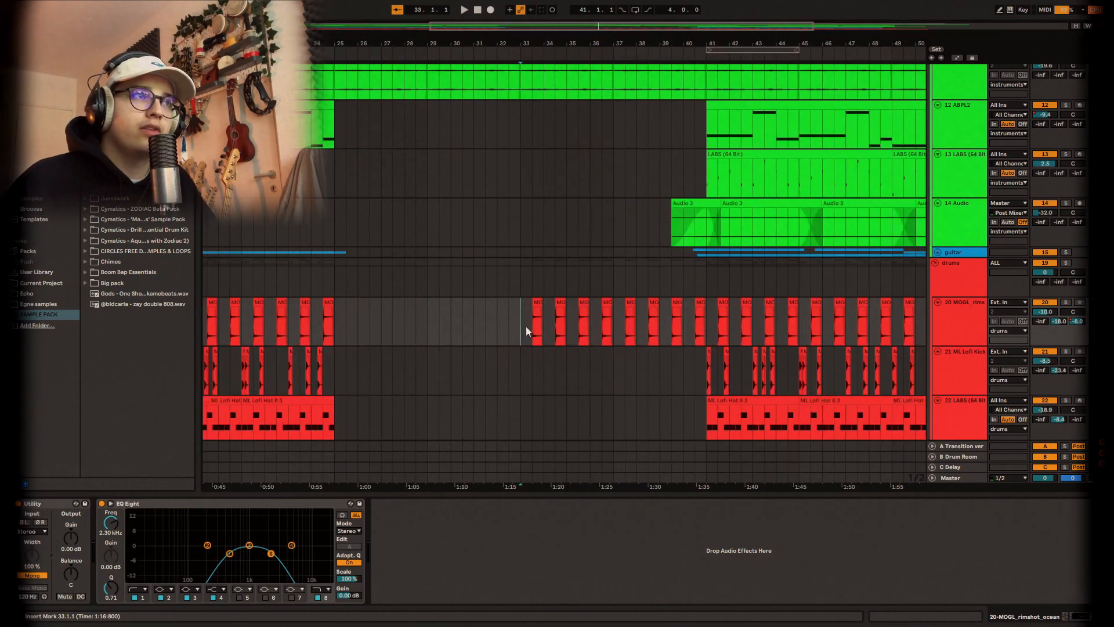
pyautogui.press('space')
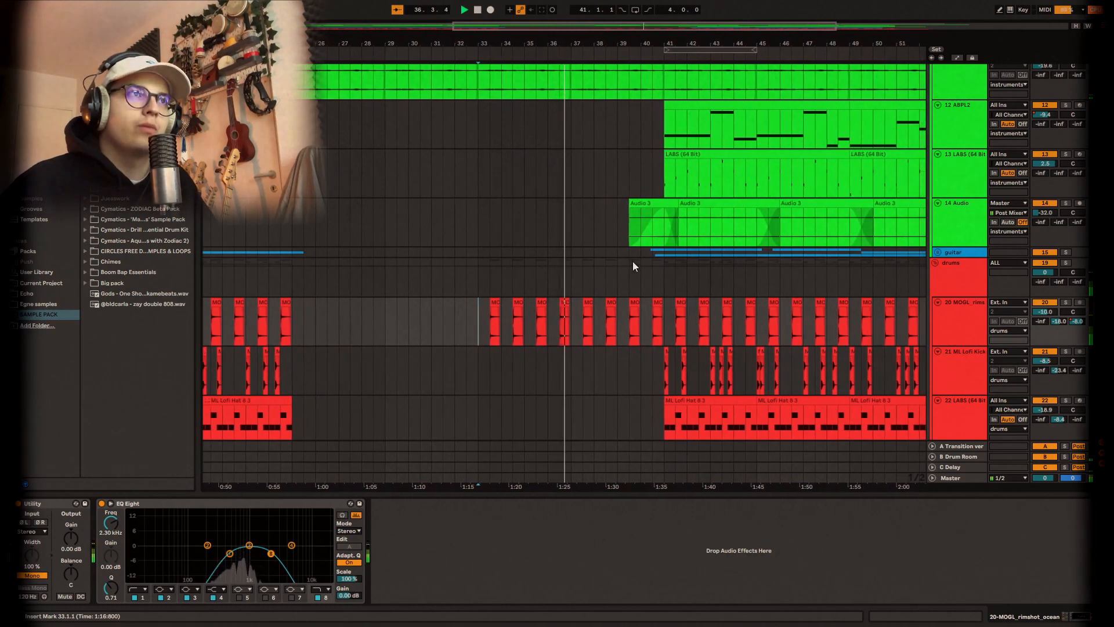
# Examine the drum and melodic layers leading into the section at bar 41 during playback, and stop it
pyautogui.scroll(-3, 635, 261)
pyautogui.scroll(1, 658, 257)
pyautogui.scroll(1, 659, 261)
pyautogui.scroll(-4, 755, 368)
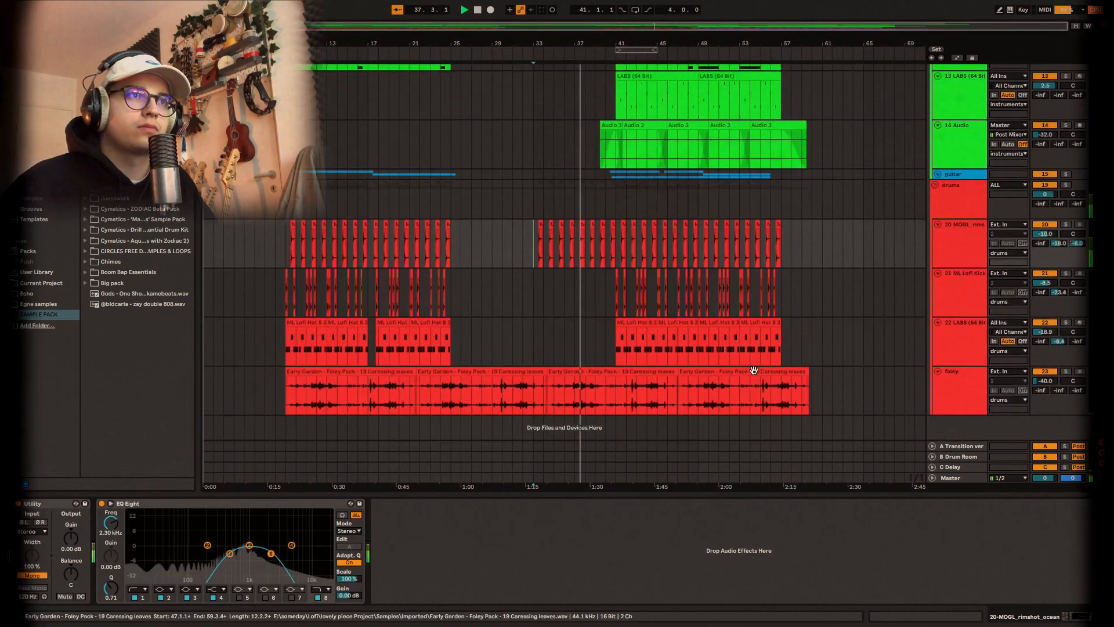
pyautogui.scroll(6, 768, 368)
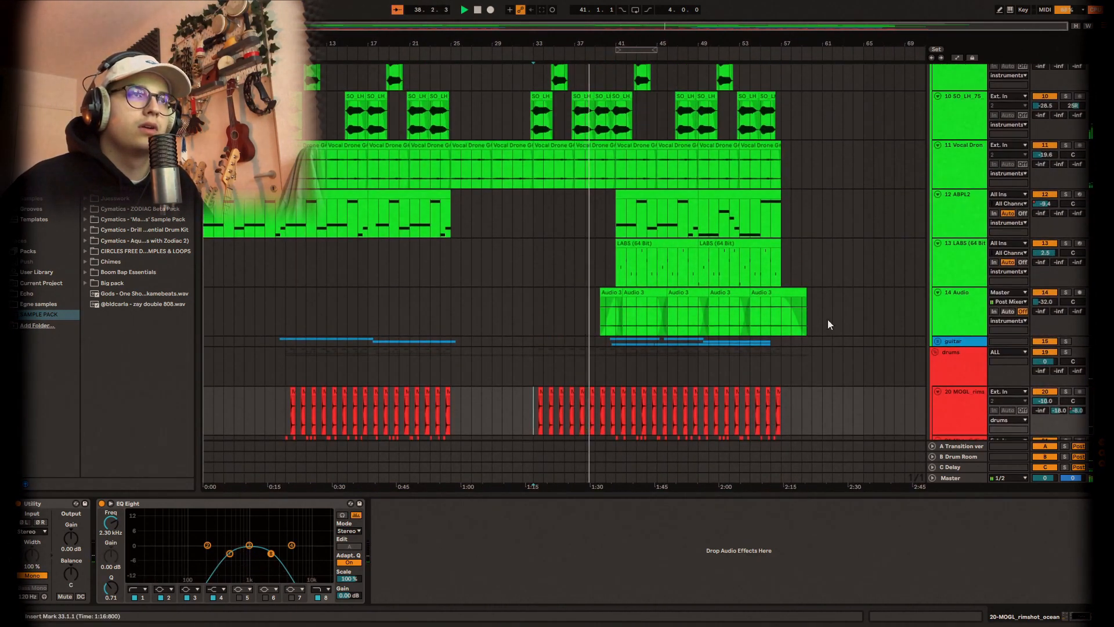
pyautogui.scroll(1, 829, 320)
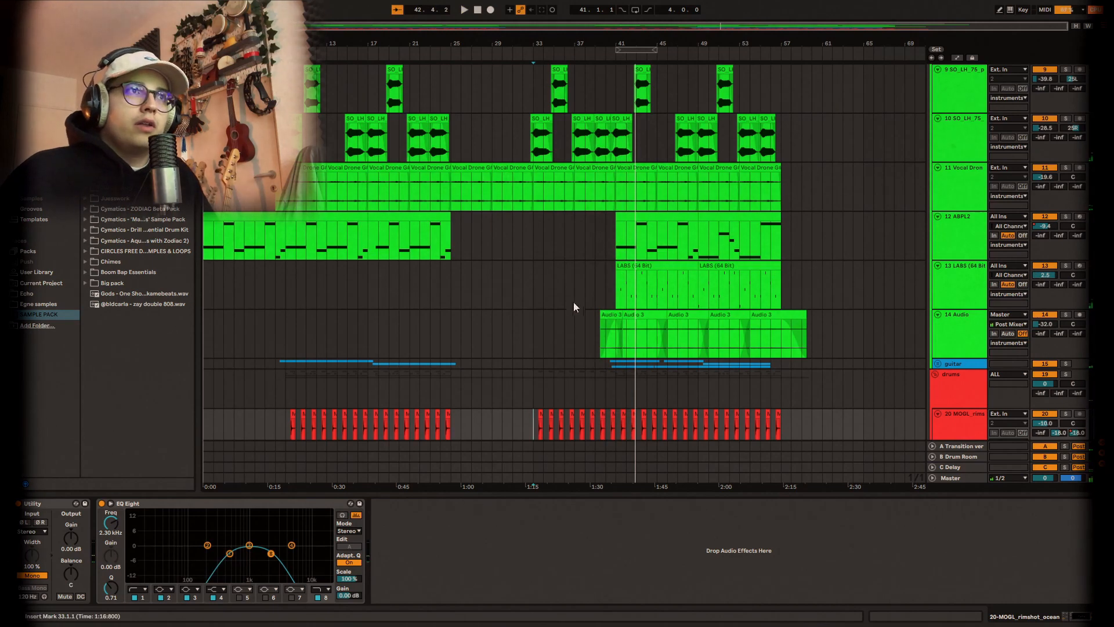
# Solo the 13 LABS track and play it from the start of its first clip at bar 41
pyautogui.click(618, 284)
pyautogui.press('+')
pyautogui.press('space')
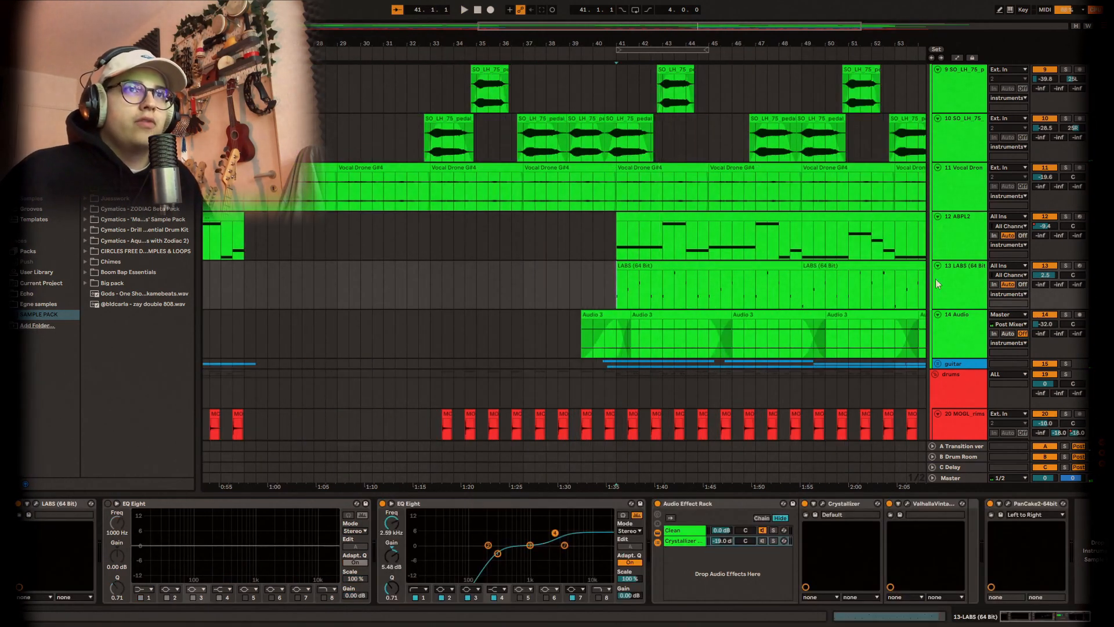
pyautogui.hscroll(3, 713, 465)
pyautogui.click(1045, 275)
pyautogui.click(1066, 265)
pyautogui.press('space')
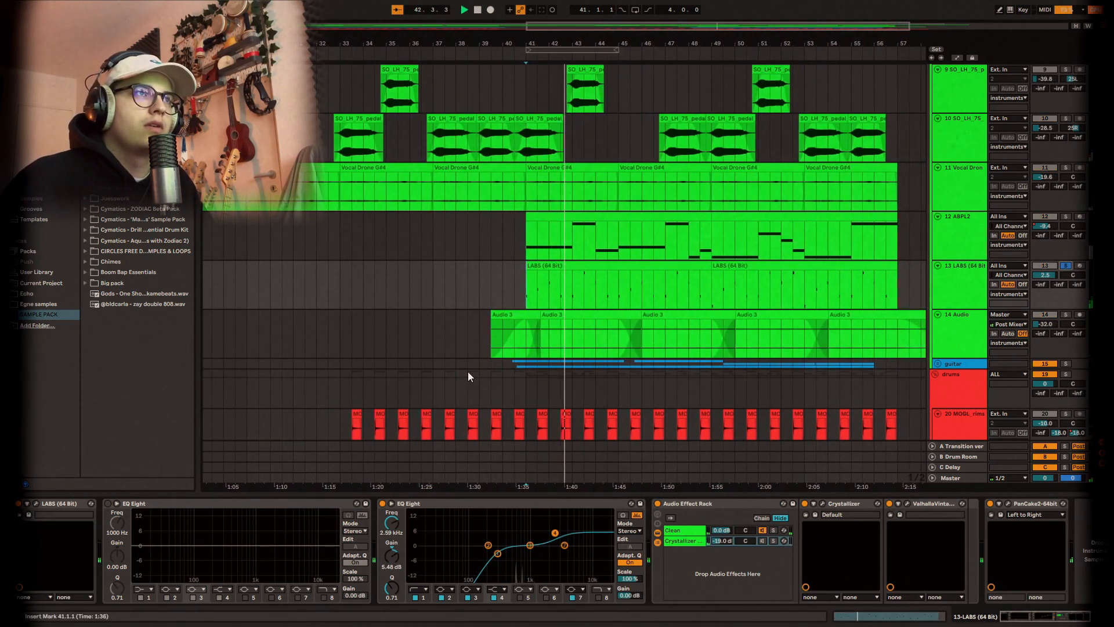
# Examine the MIDI notes of the first clip on the 13 LABS track, and bring up the track's device chain
pyautogui.doubleClick(590, 283)
pyautogui.click(527, 441)
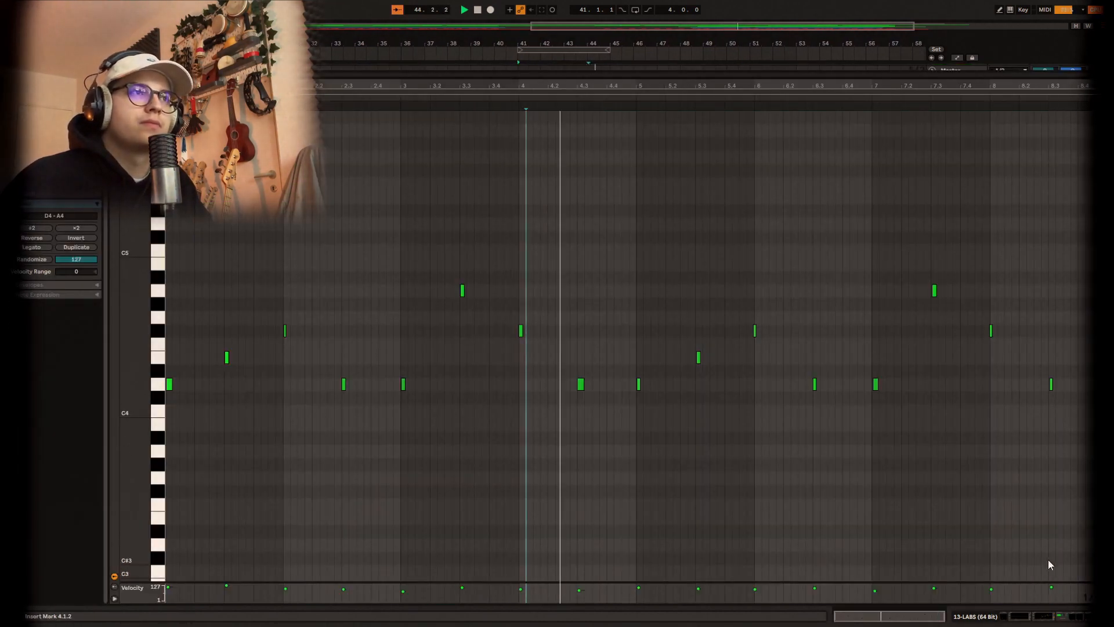
pyautogui.click(1108, 621)
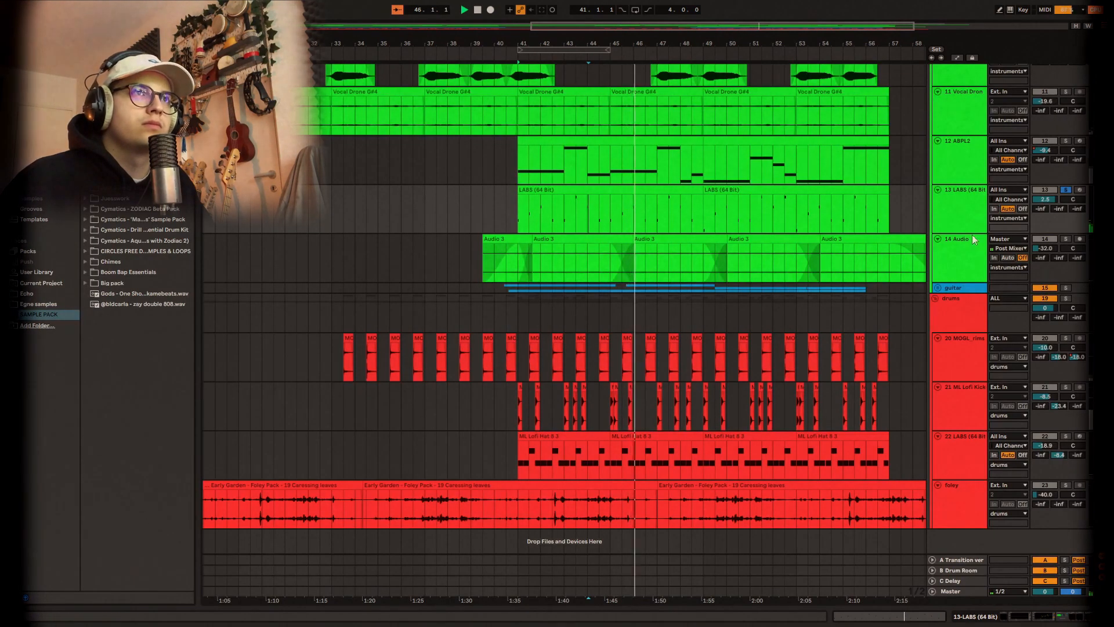
pyautogui.doubleClick(973, 208)
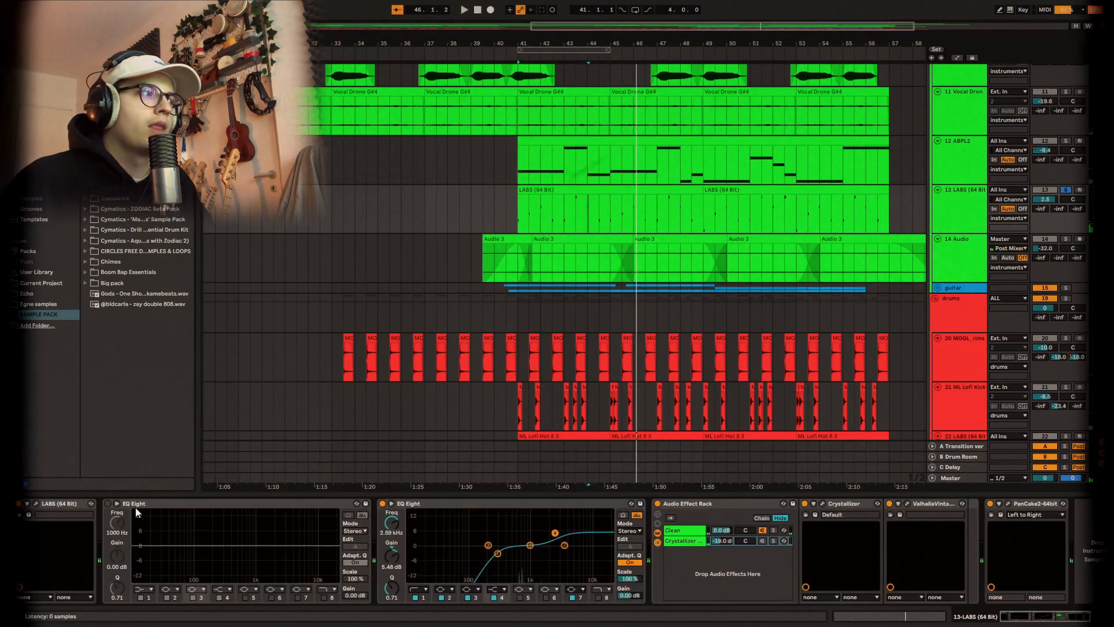
# Open the LABS instrument on the 13 LABS track, examine its Piano Pads: Glass 1 preset in the preset list, and close the instrument
pyautogui.click(36, 503)
pyautogui.click(528, 222)
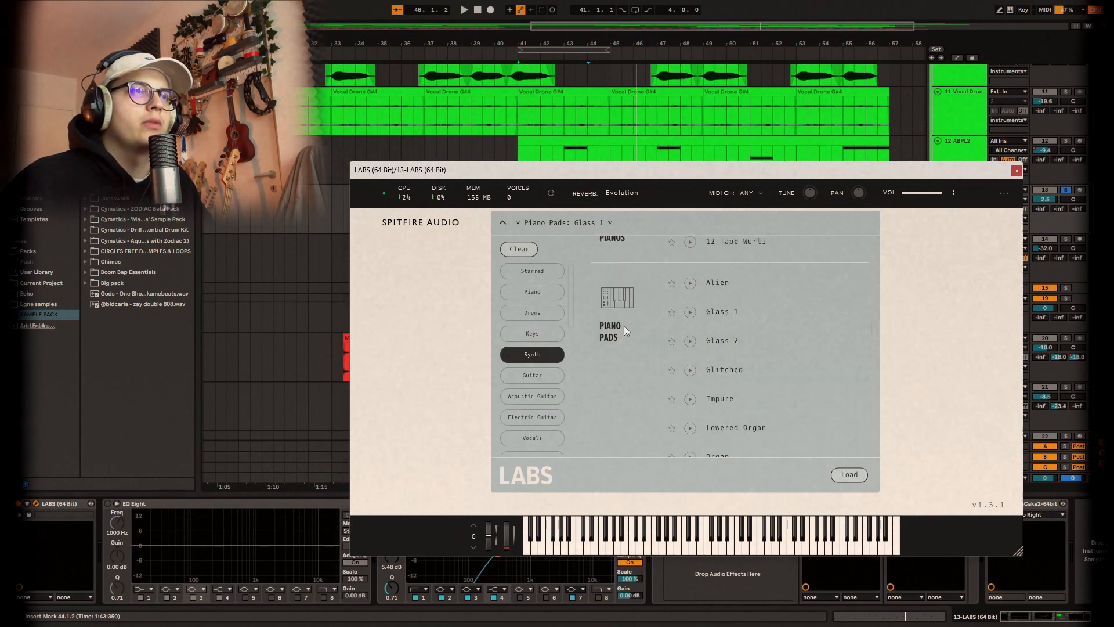
pyautogui.click(934, 395)
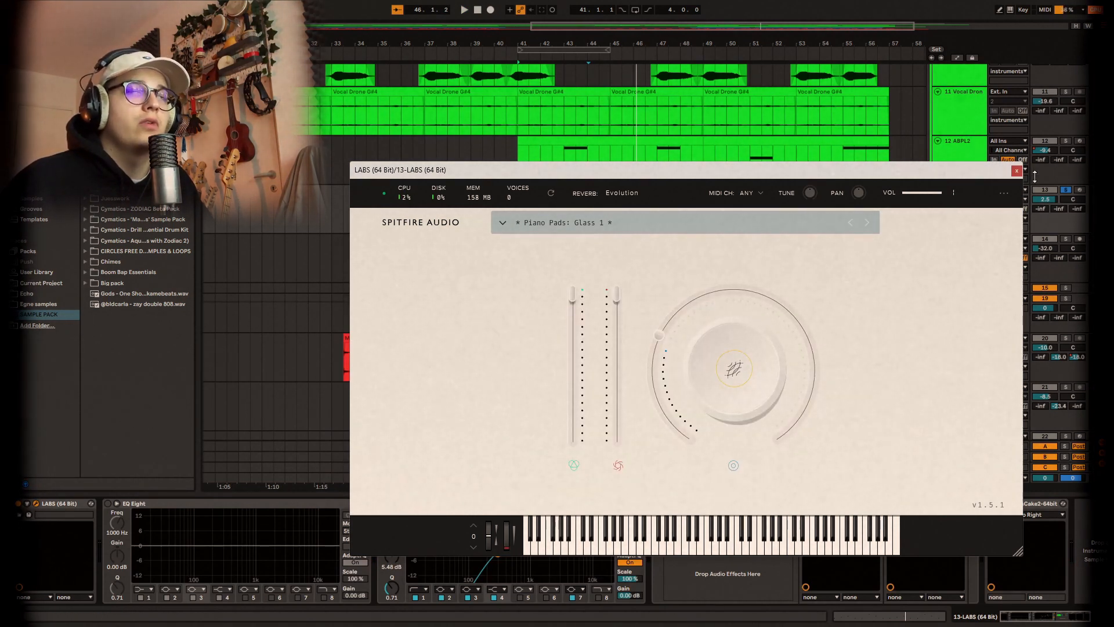
pyautogui.click(1017, 171)
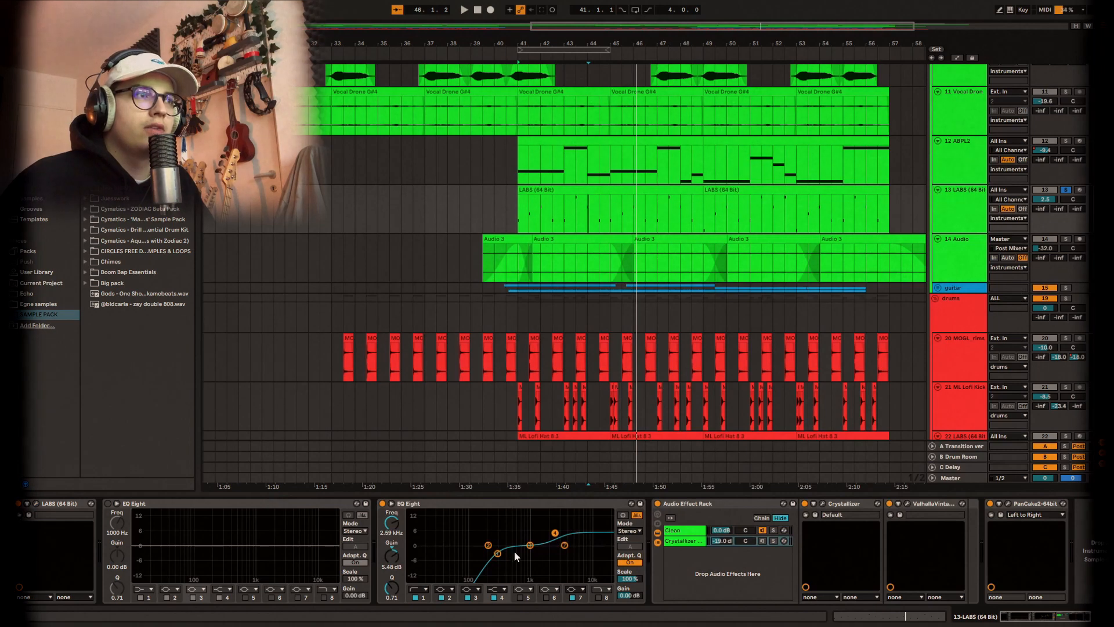
# Examine the Crystallizer and PanCake2 effects on the 13 LABS track, closing each plugin window
pyautogui.click(821, 504)
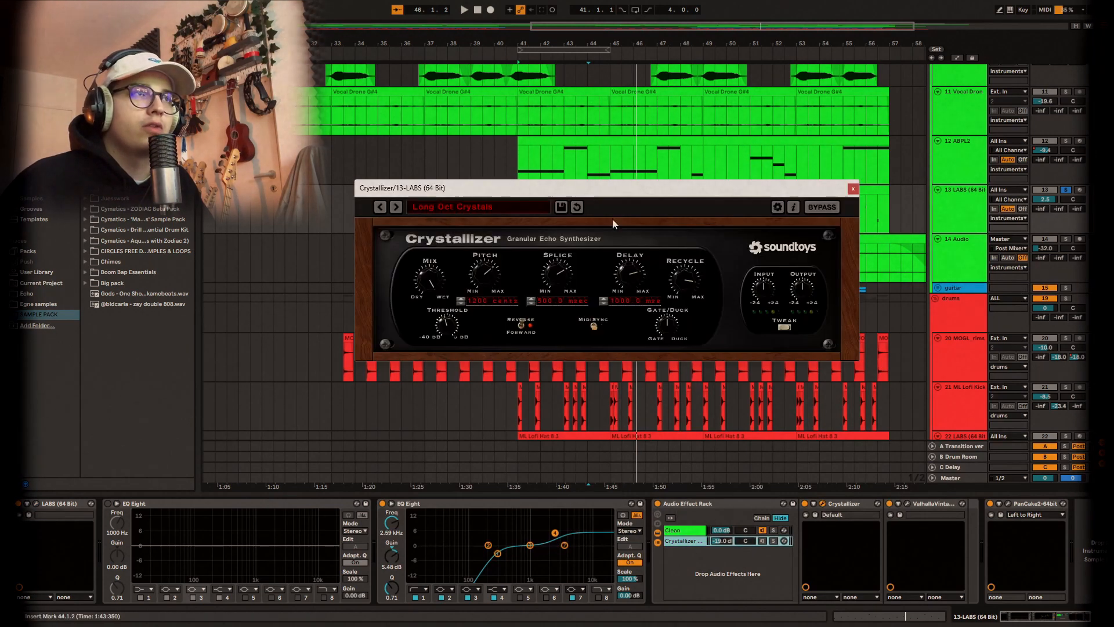
pyautogui.click(852, 190)
pyautogui.click(907, 503)
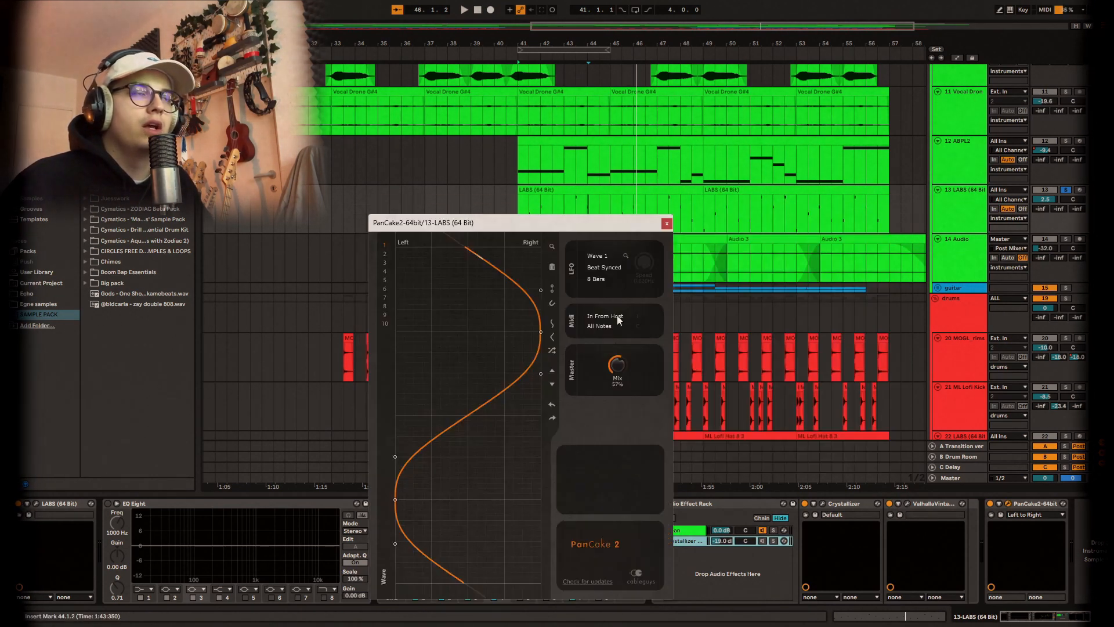
pyautogui.click(667, 224)
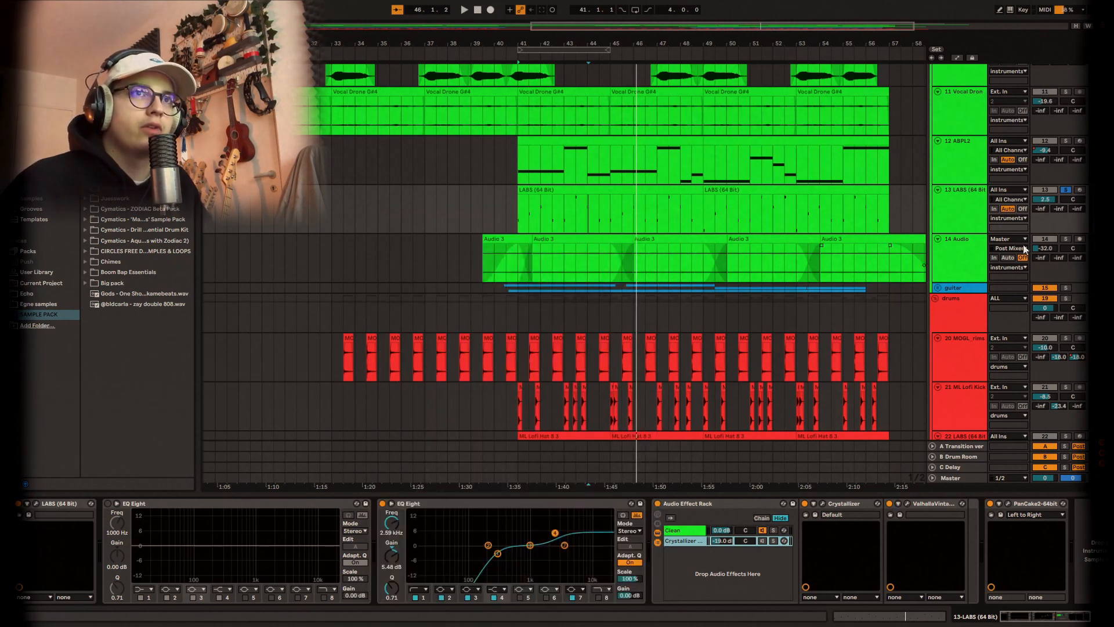
# Solo the 14 Audio track, play the section at bar 41, and bring up the track's device chain
pyautogui.click(1067, 240)
pyautogui.press('space')
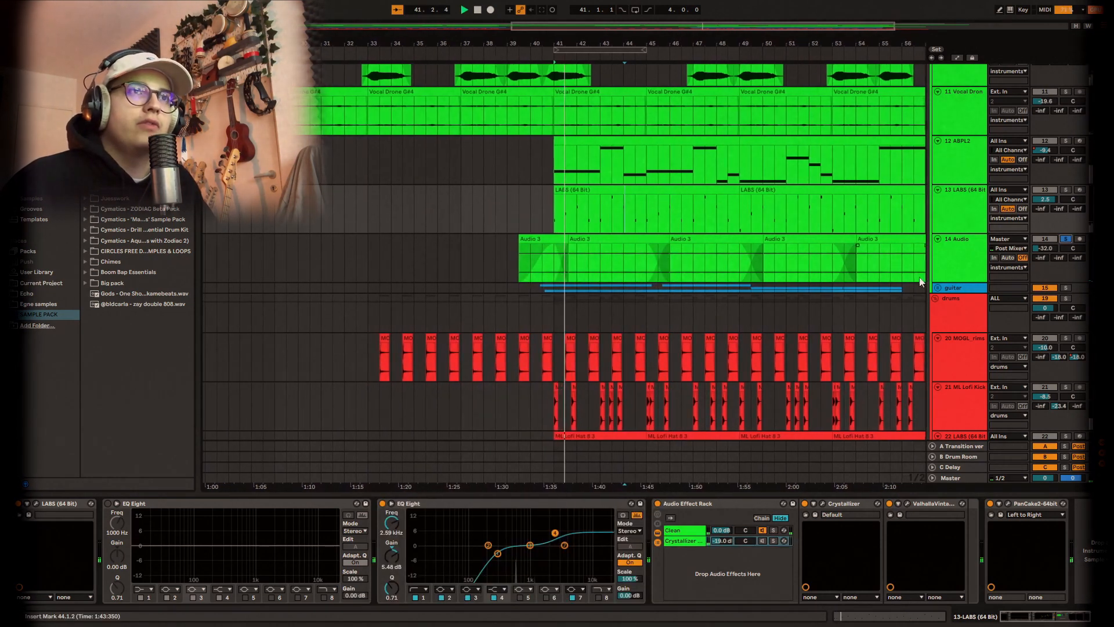
pyautogui.click(952, 260)
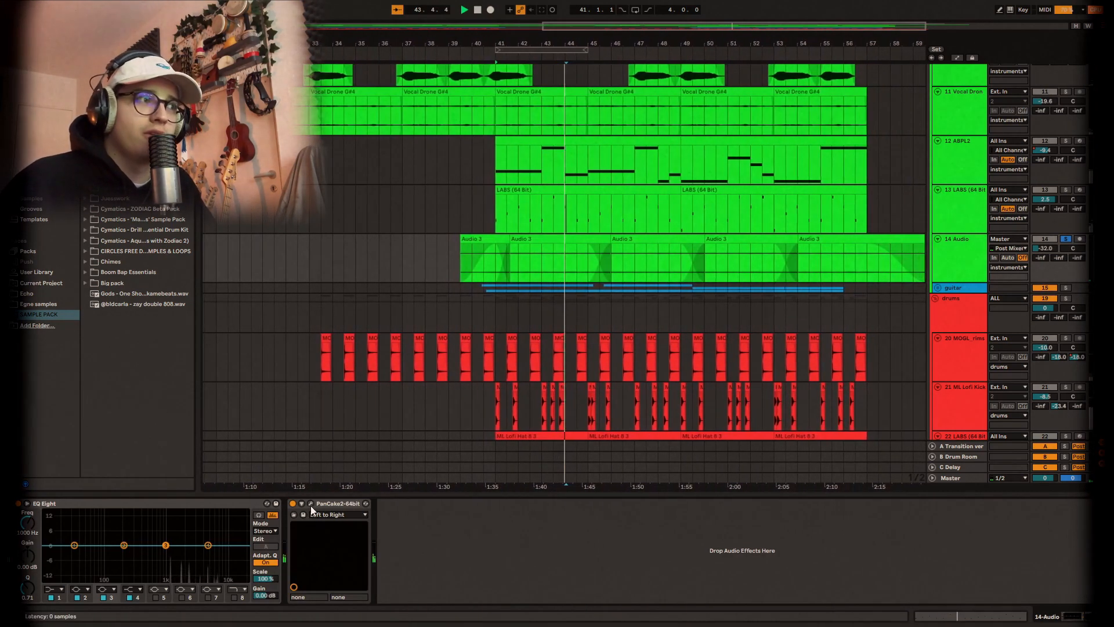
# Examine the PanCake2 effect on the 14 Audio track during playback, and look over the surrounding instrument tracks
pyautogui.click(311, 504)
pyautogui.click(312, 504)
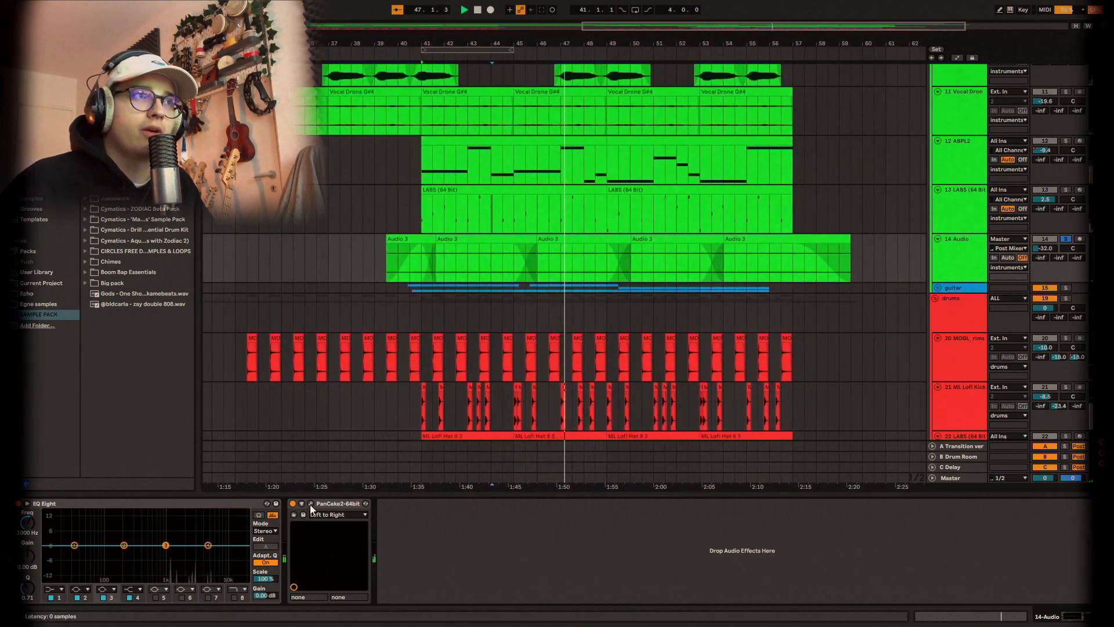
pyautogui.click(311, 504)
pyautogui.click(311, 504)
pyautogui.scroll(4, 820, 268)
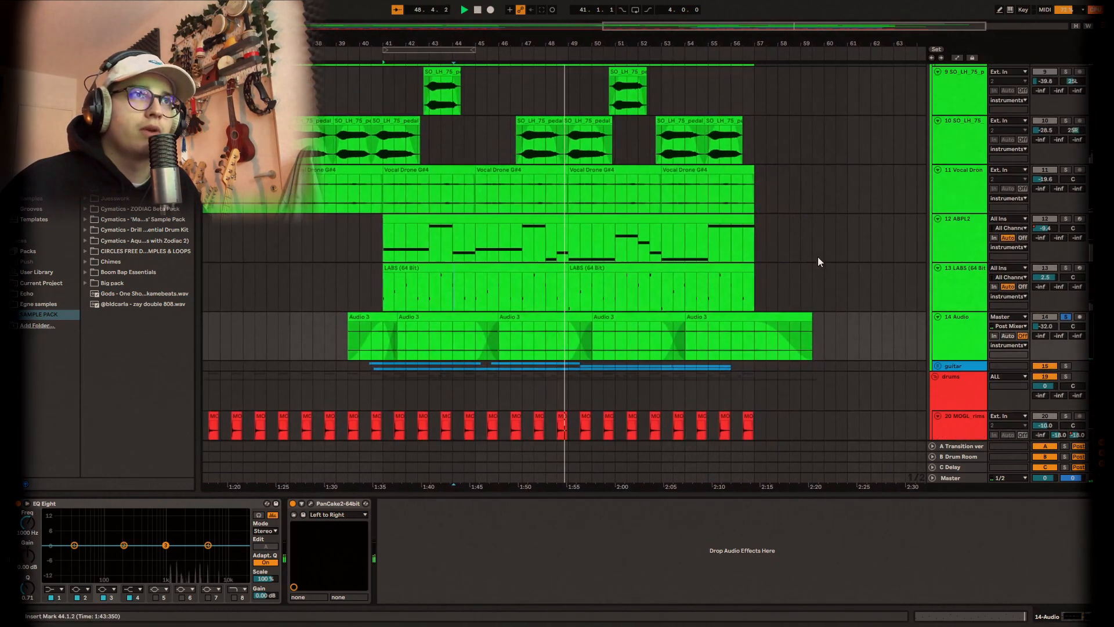
pyautogui.scroll(-4, 980, 342)
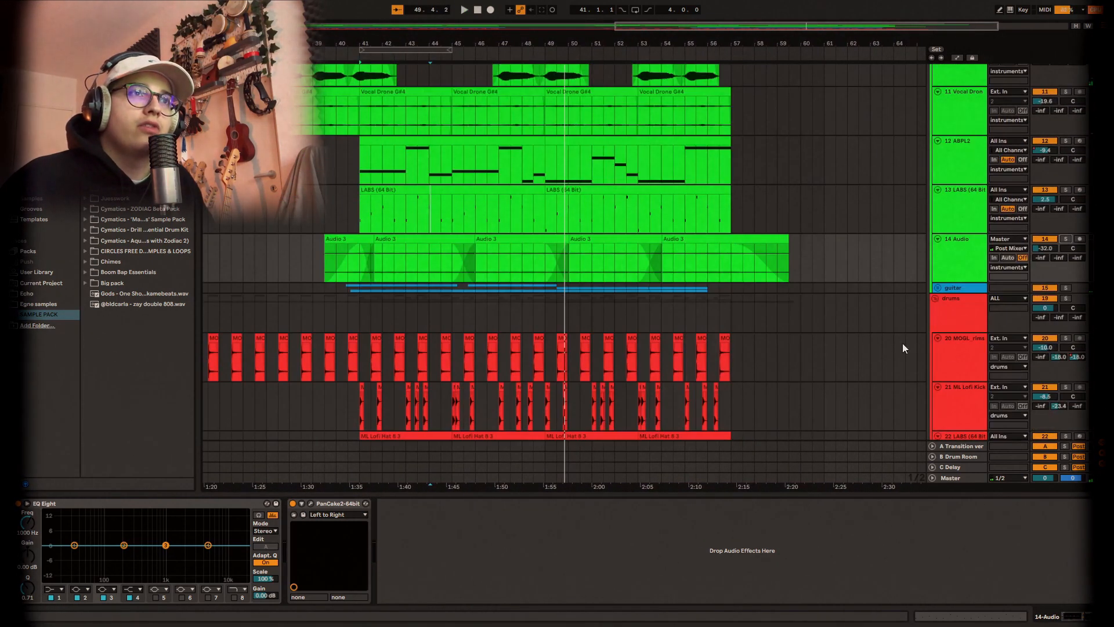
# Unfold the guitar group, solo the 18 Audio track and play from the start of the guitar clips just before bar 41
pyautogui.click(938, 288)
pyautogui.scroll(-3, 445, 370)
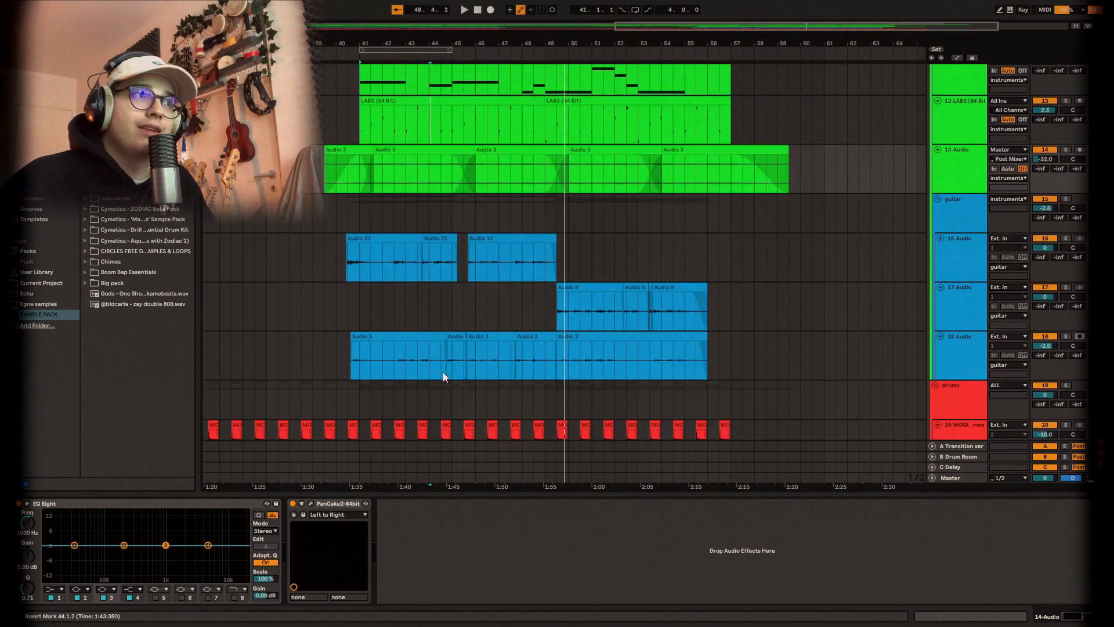
pyautogui.click(347, 375)
pyautogui.click(1063, 338)
pyautogui.keyDown('ctrl'); pyautogui.click(1065, 238); pyautogui.keyUp('ctrl')
pyautogui.press('space')
pyautogui.scroll(1, 627, 353)
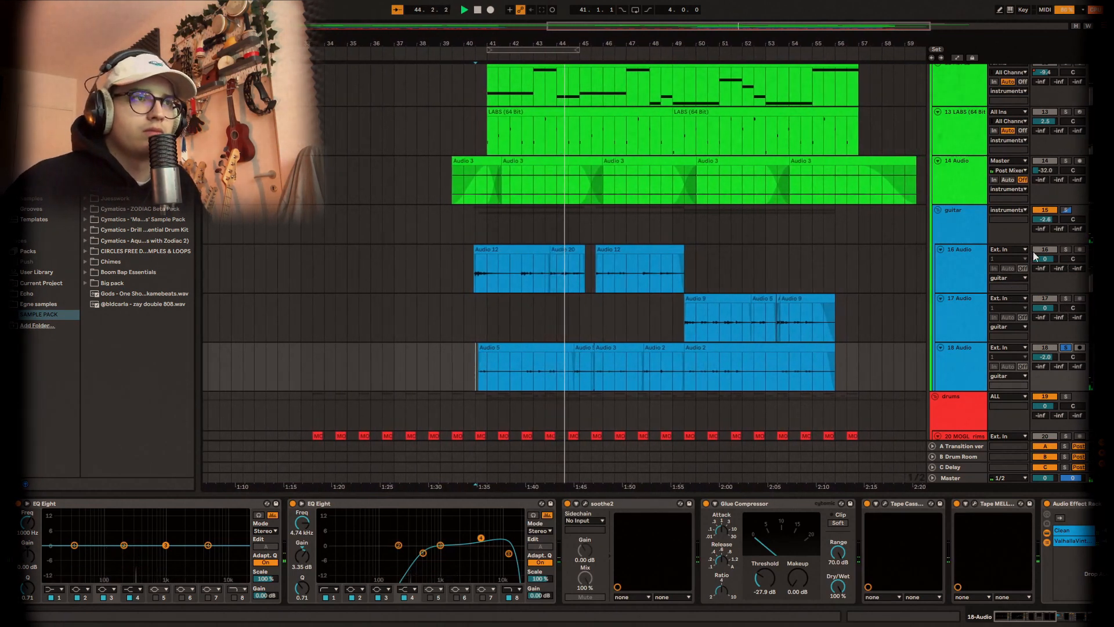
# Add the 16 Audio guitar track to the solo, listen to both guitar parts together, and stop playback
pyautogui.click(1066, 249)
pyautogui.moveTo(1045, 357); pyautogui.dragTo(1046, 350)
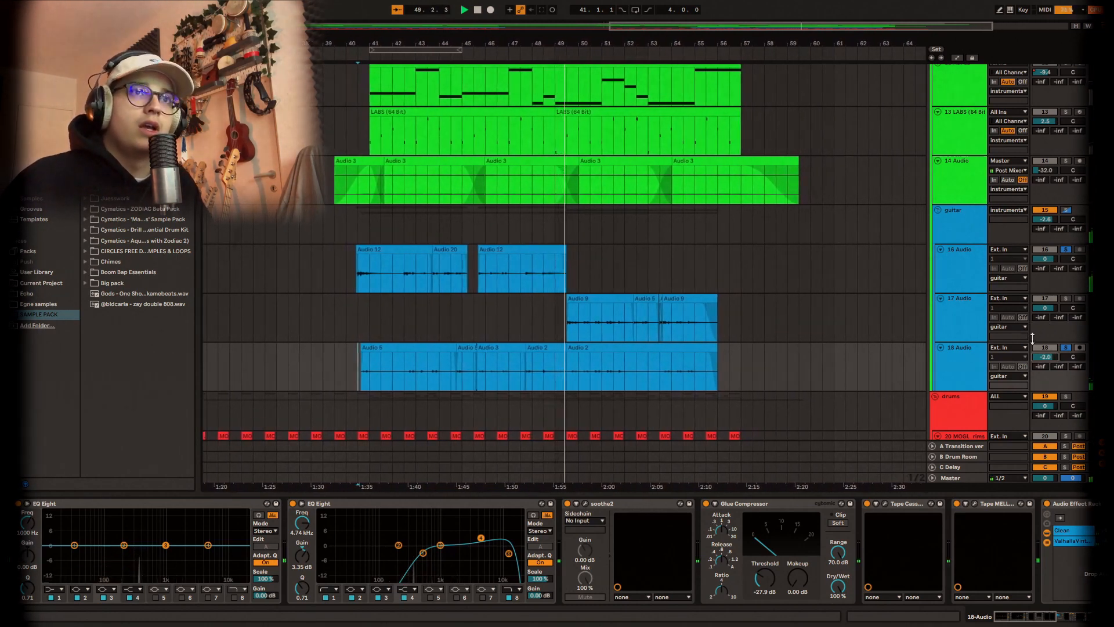
pyautogui.press('space')
pyautogui.hotkey('ctrl', 'z')
# Examine the 18 Audio guitar track's device chain from start to end, and open its PanCake2 effect
pyautogui.click(1076, 618)
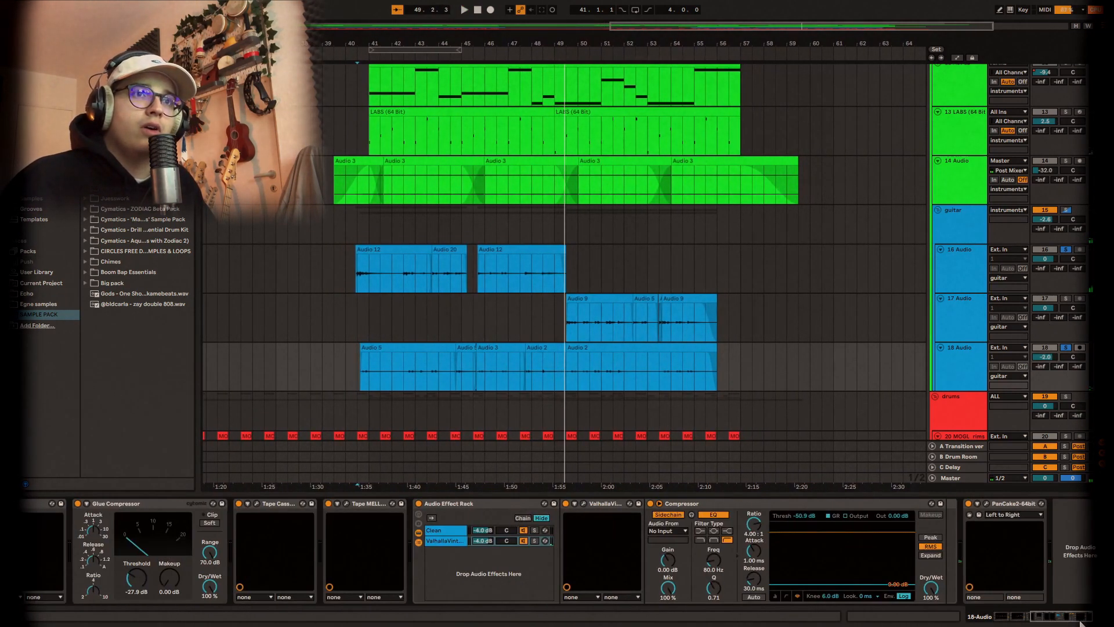
pyautogui.moveTo(1089, 624); pyautogui.dragTo(1036, 617)
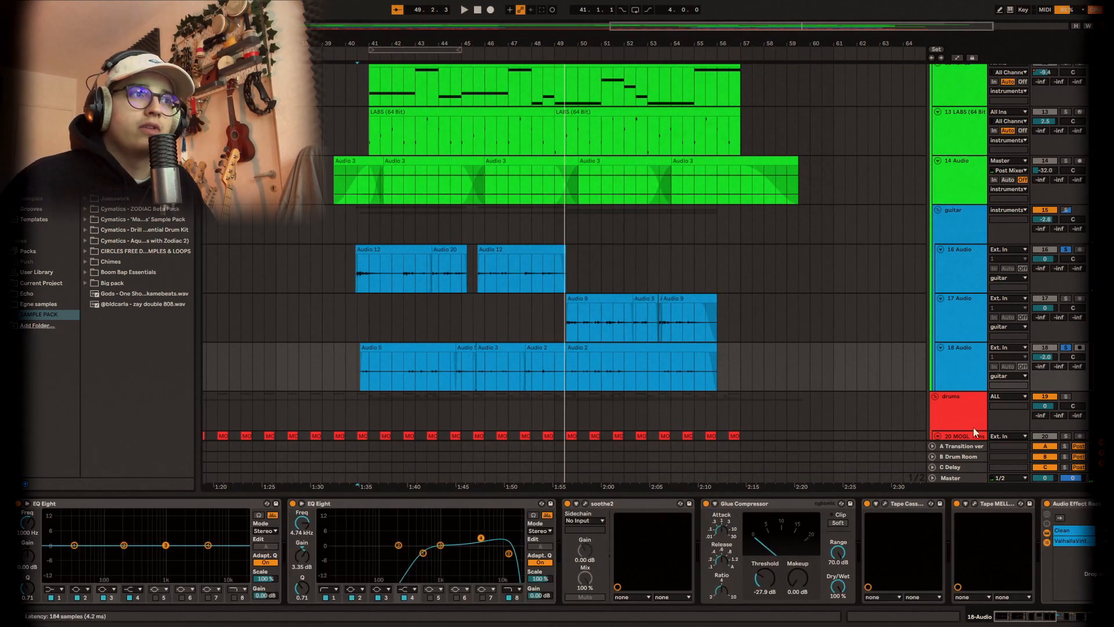
pyautogui.click(1072, 615)
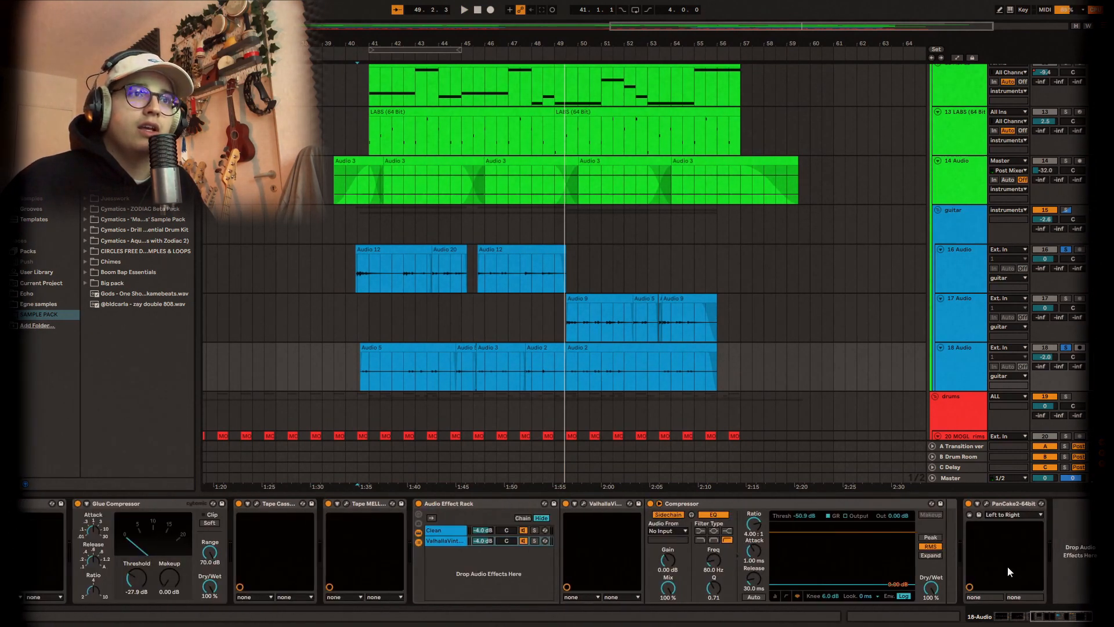
pyautogui.click(987, 505)
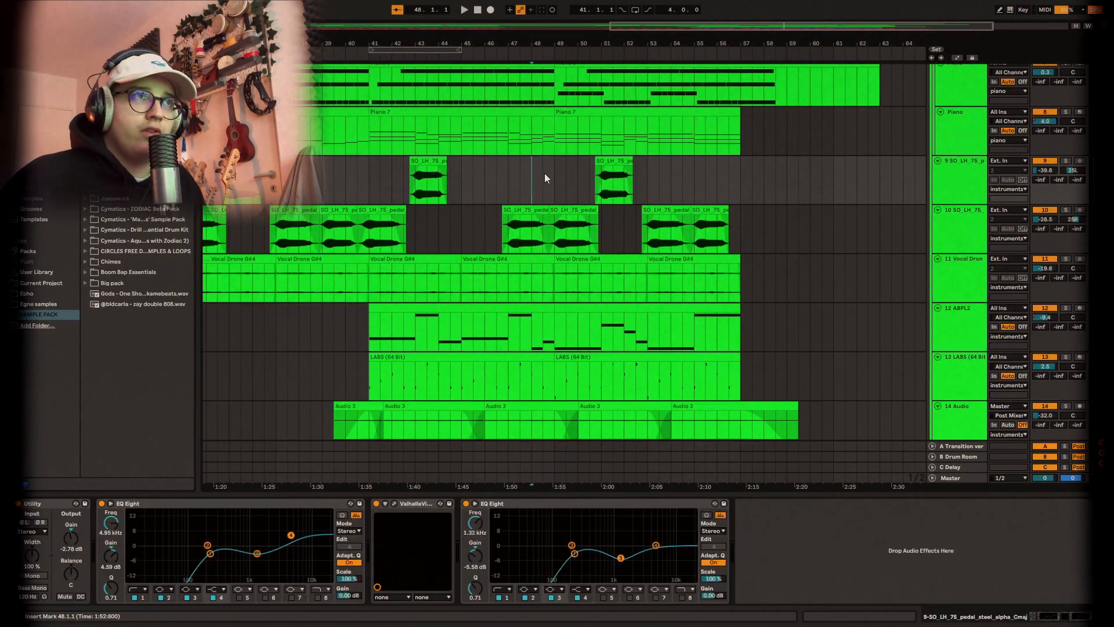
# Play the arrangement from bar 41.3 to hear the pedal steel layers, and place the insert marker at bar 49
pyautogui.click(380, 182)
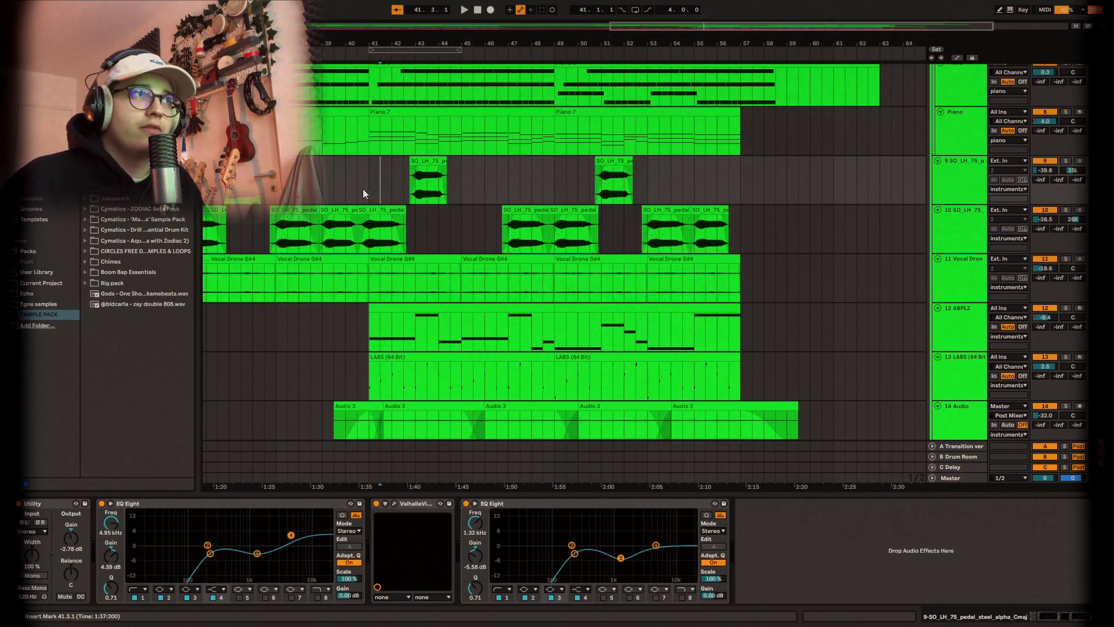
pyautogui.press('space')
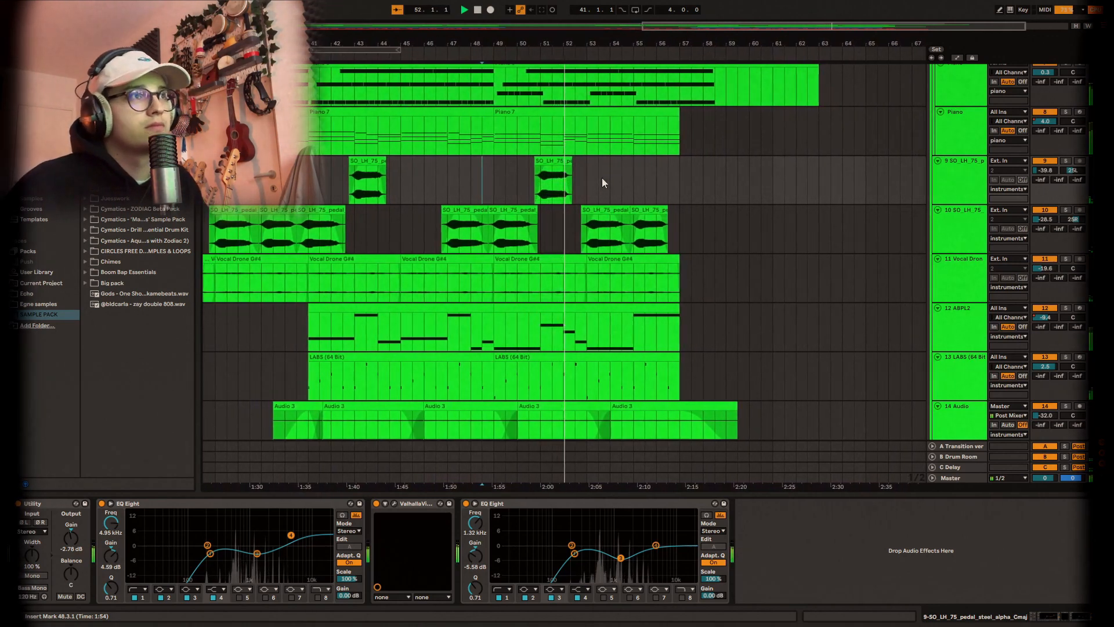
pyautogui.click(475, 172)
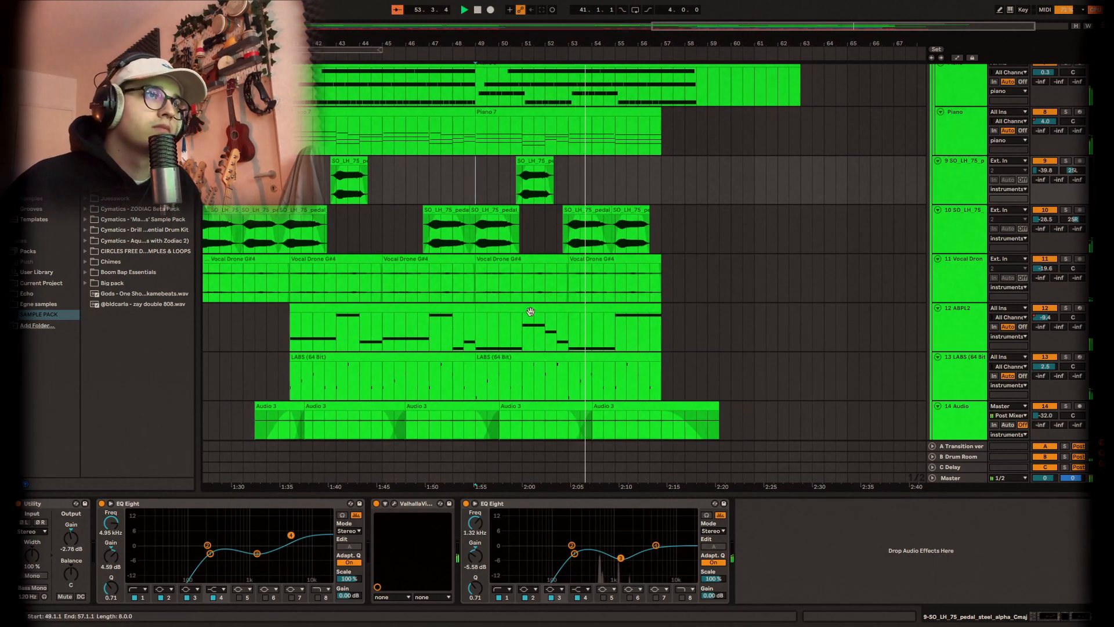
# Examine the piano, pedal steel, drone, LABS and guitar layers up to the end of the section at bar 57 during playback
pyautogui.scroll(2, 560, 269)
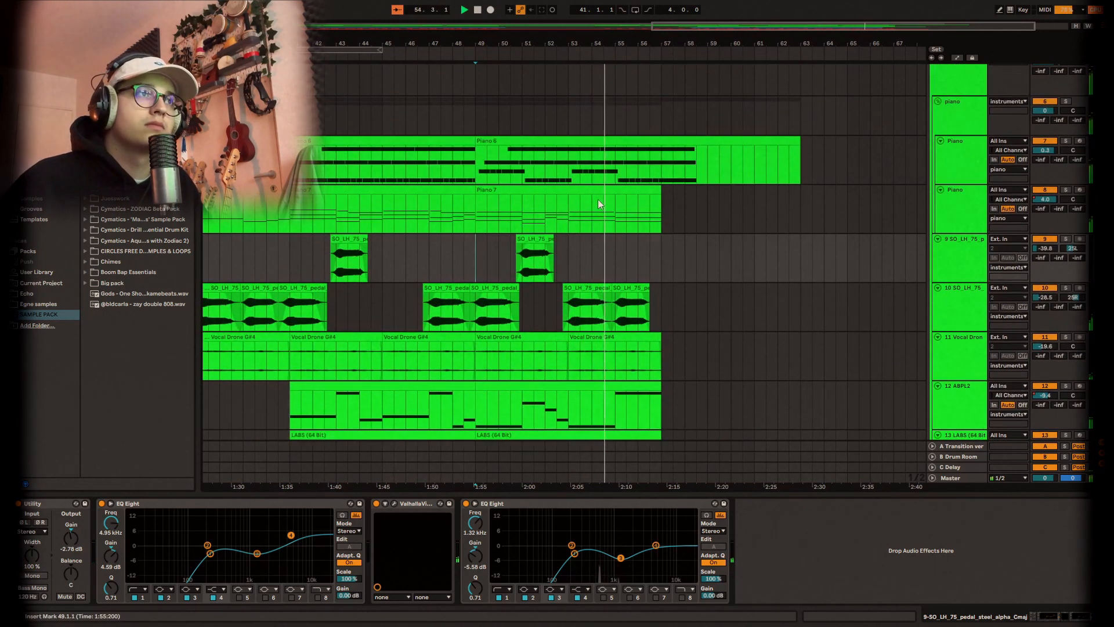
pyautogui.scroll(-2, 615, 200)
pyautogui.scroll(-4, 622, 201)
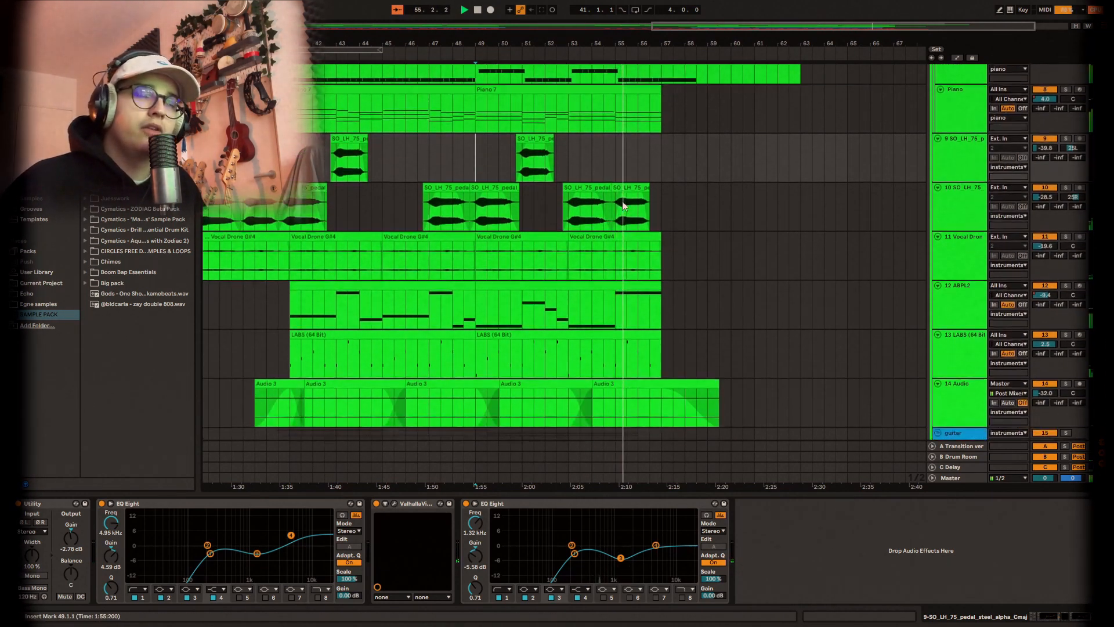
pyautogui.scroll(-2, 638, 198)
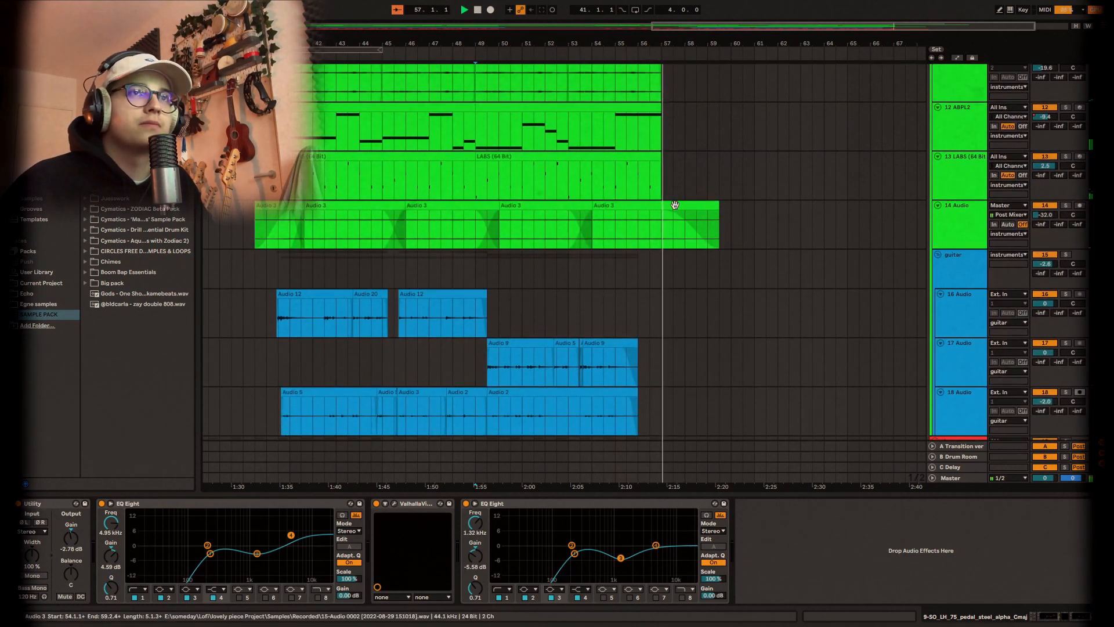
pyautogui.scroll(8, 673, 210)
pyautogui.scroll(3, 615, 215)
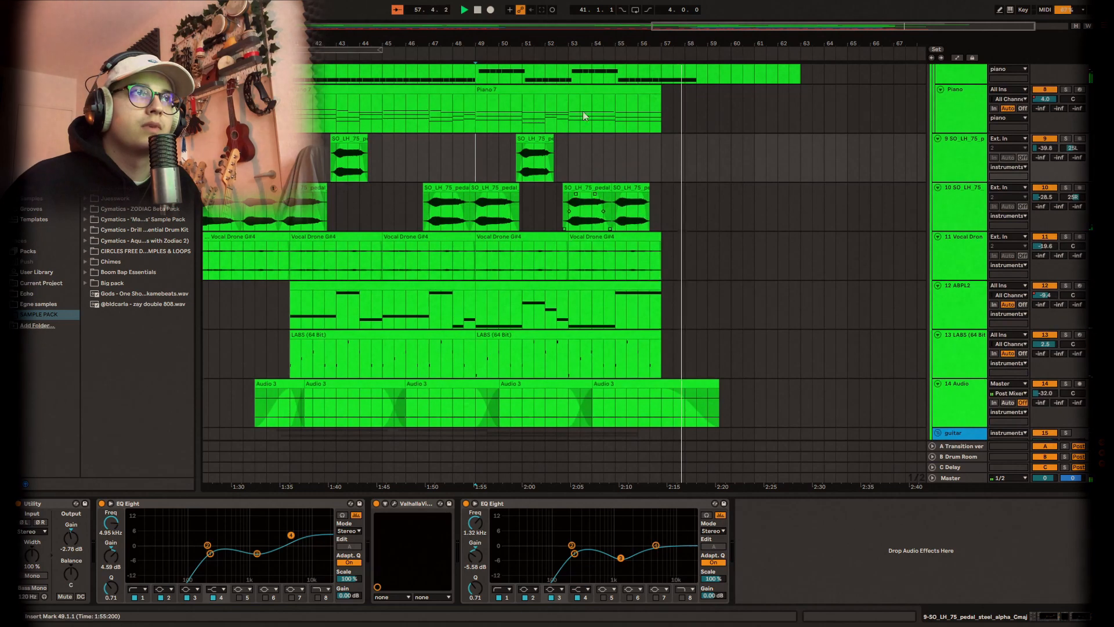
# Open the Piano 7 clip starting at bar 49 and examine its MIDI notes, marking positions in its third bar
pyautogui.doubleClick(578, 93)
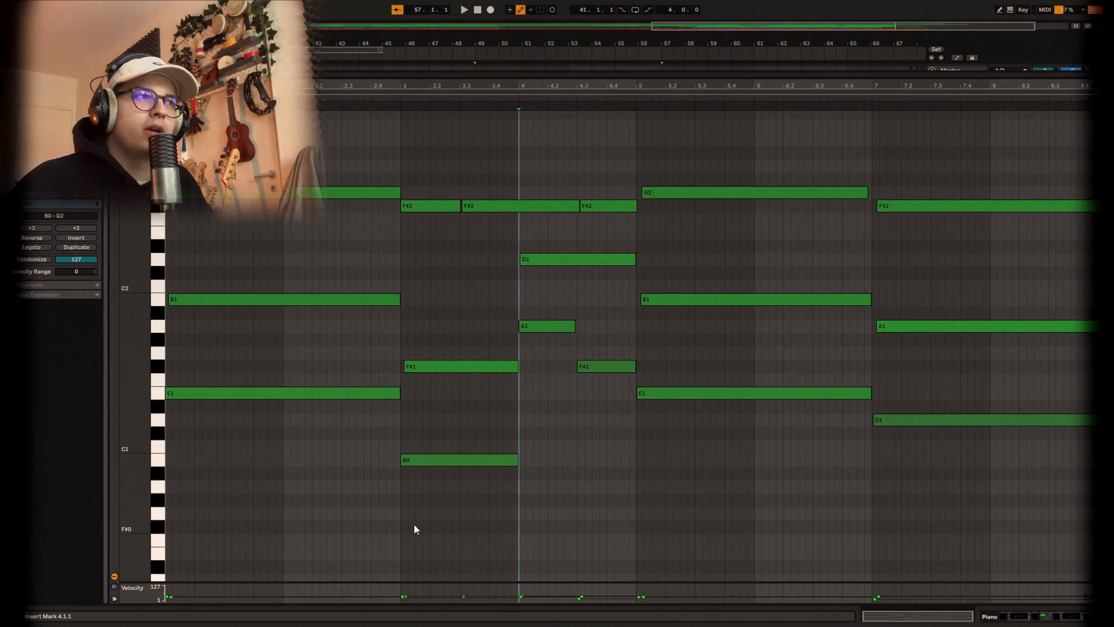
pyautogui.click(434, 491)
pyautogui.moveTo(461, 434); pyautogui.dragTo(461, 427)
pyautogui.click(489, 423)
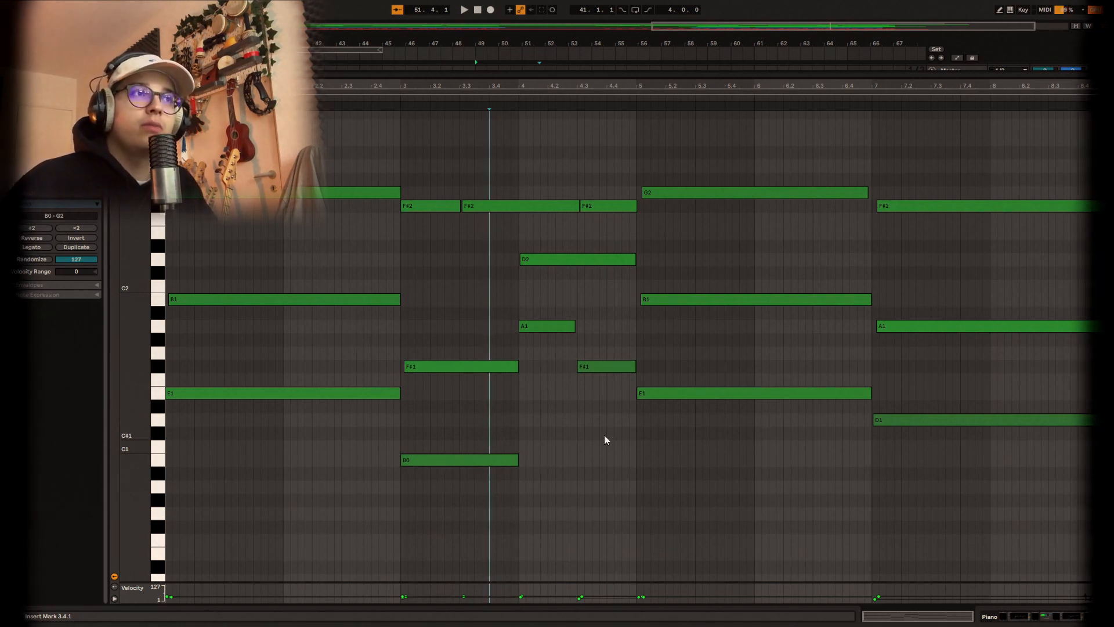
# Play the Piano 7 clip from the start of its fourth bar and from the start of its seventh bar
pyautogui.click(520, 344)
pyautogui.press('space')
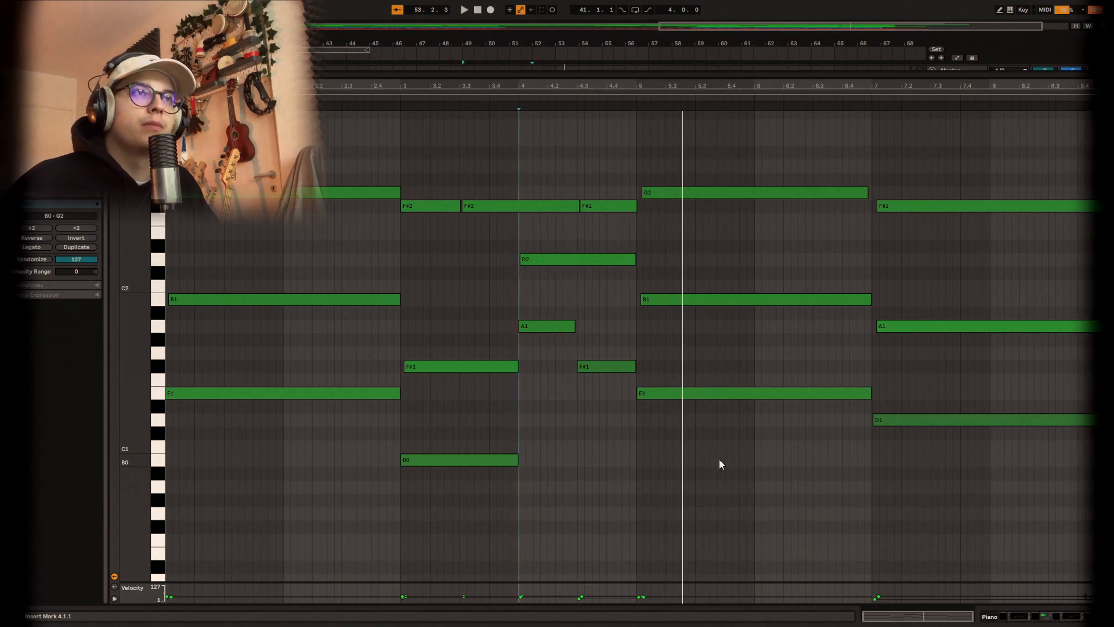
pyautogui.moveTo(720, 459); pyautogui.dragTo(754, 160)
pyautogui.click(872, 341)
pyautogui.press('space')
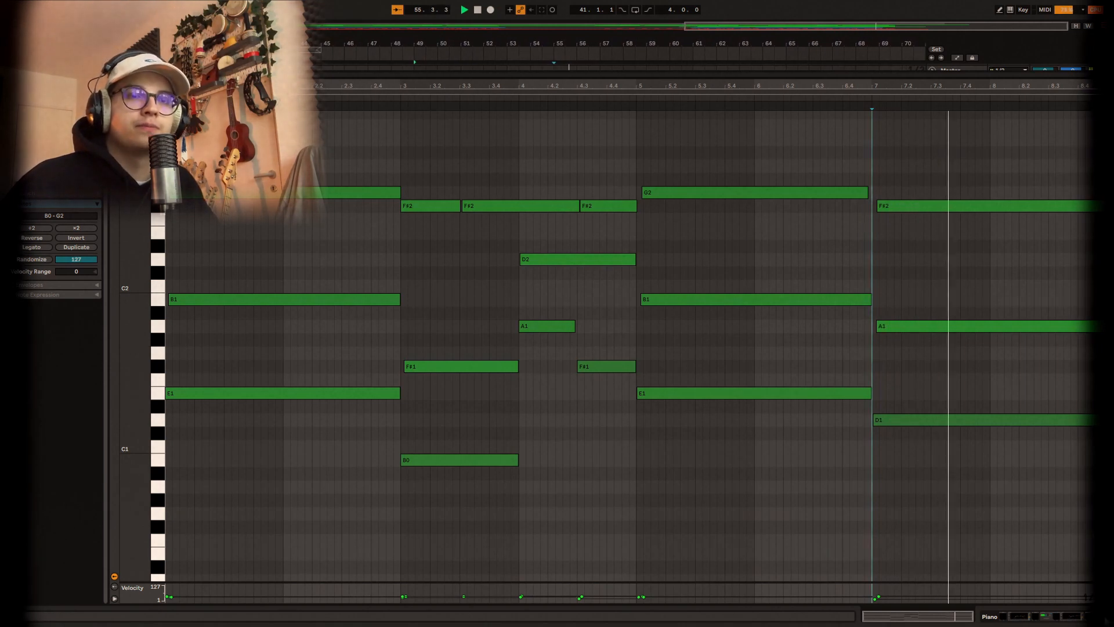
# Close the clip's note view and show the whole arrangement during playback
pyautogui.click(1107, 619)
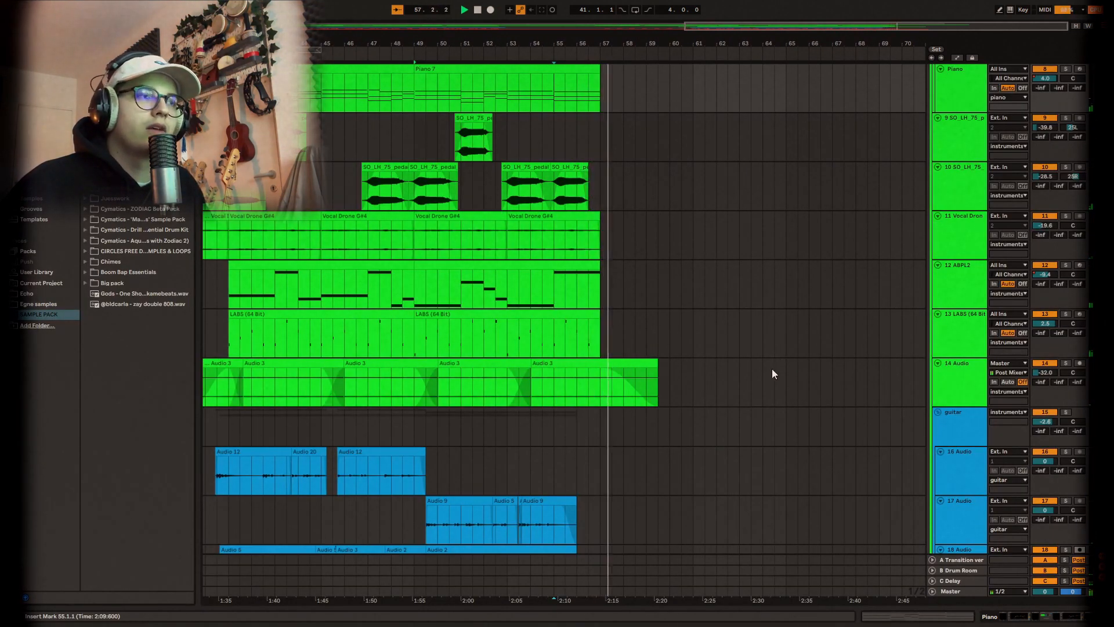
pyautogui.press('-')
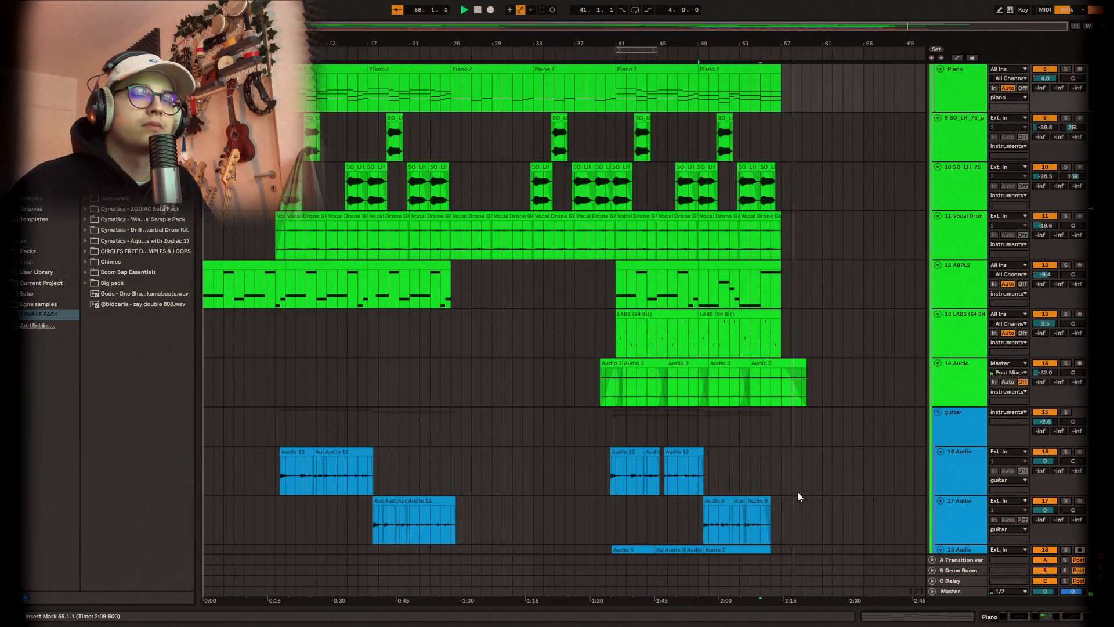